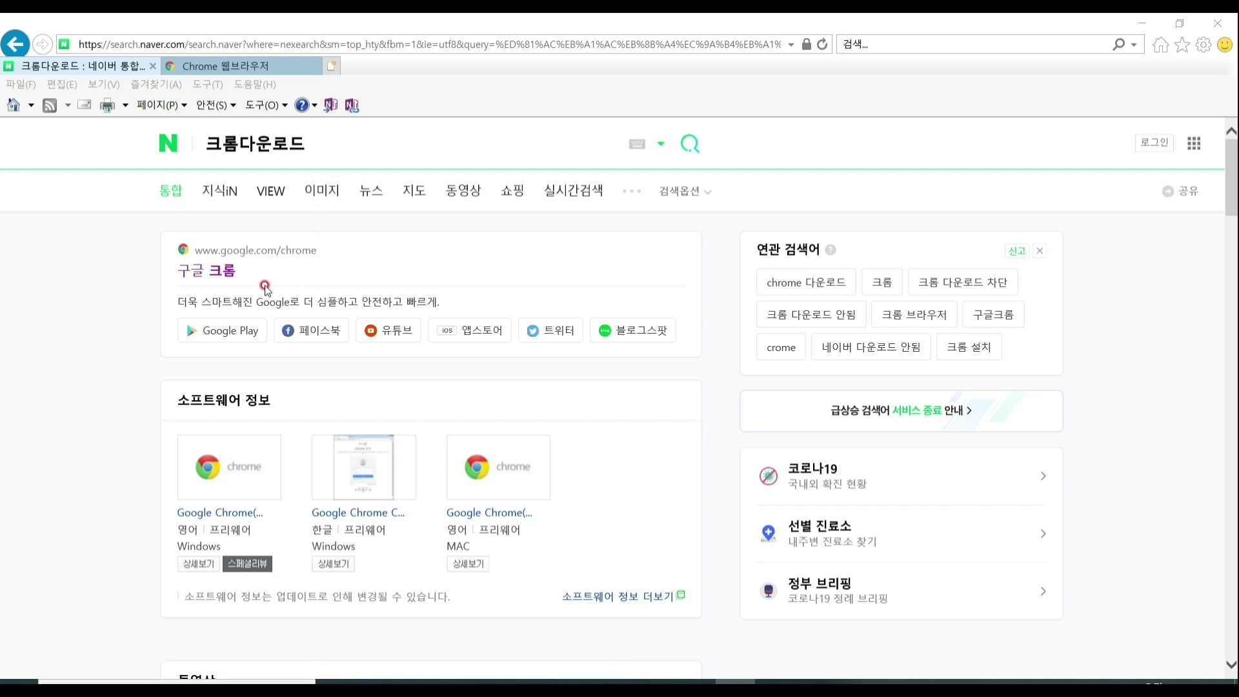
Go to the Google Chrome download page from the Naver search results.
{"action": "left_click", "coordinate": [228, 65]}
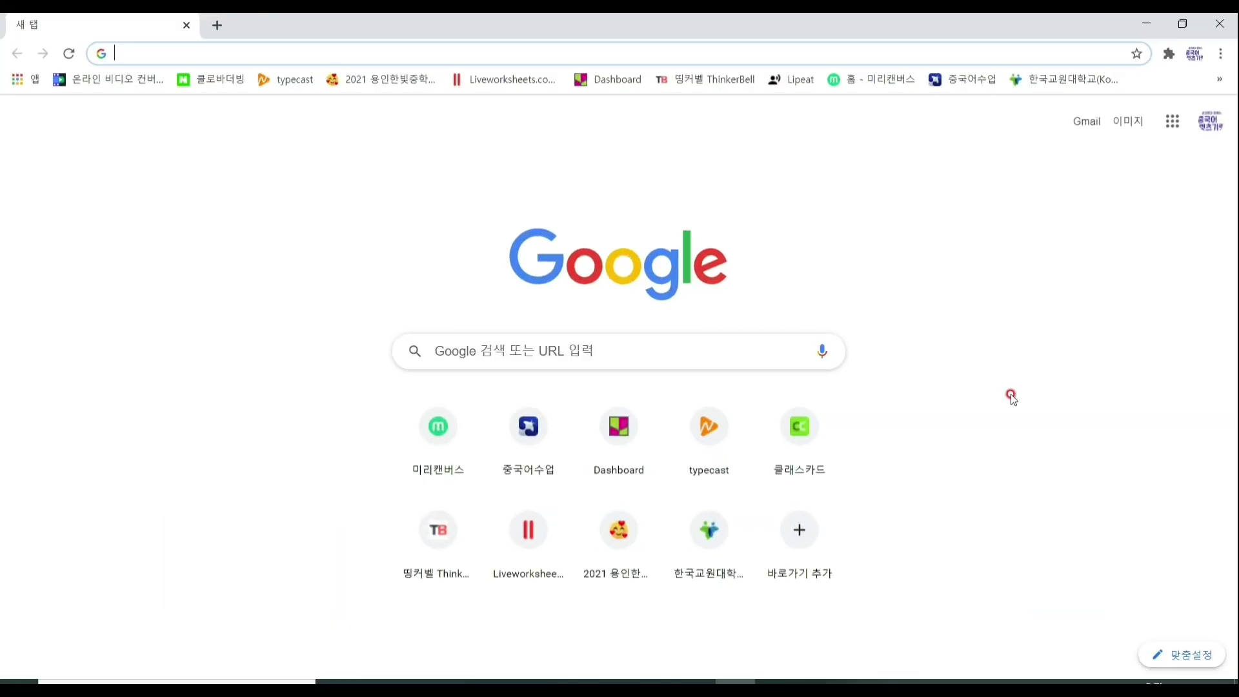
Search Google for e학습터, open its site and enter the 경기지역 중학교 portal.
{"action": "left_click", "coordinate": [514, 350]}
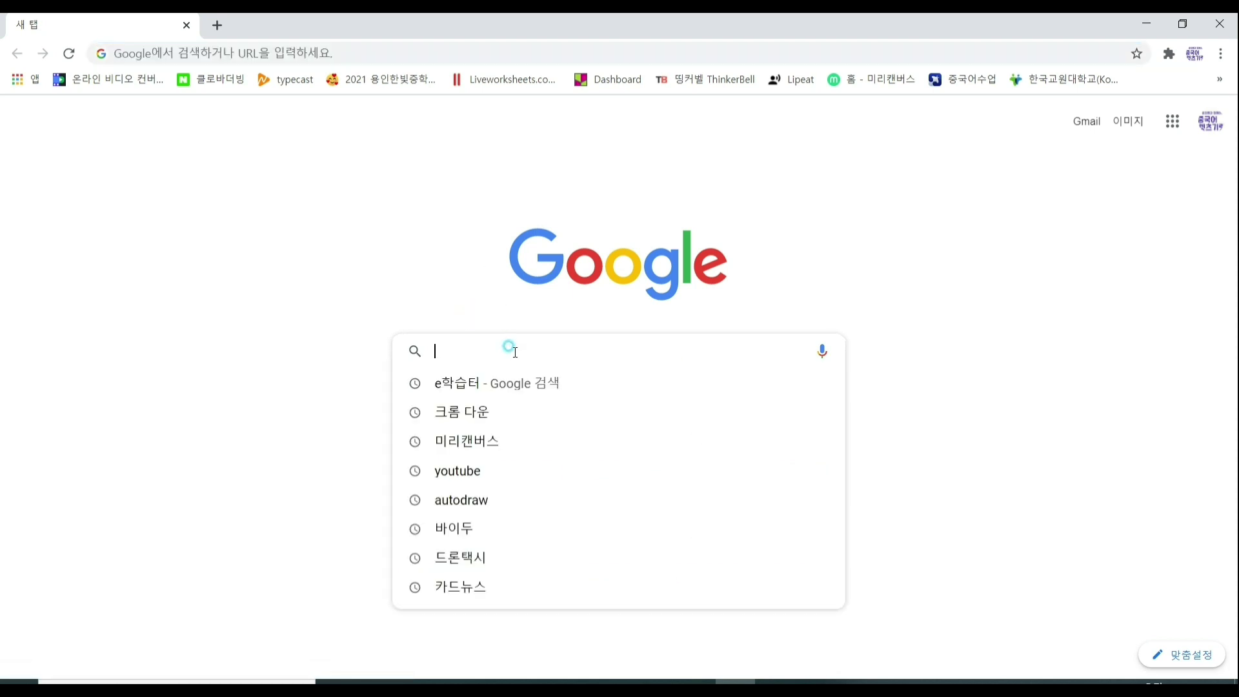
{"action": "left_click", "coordinate": [533, 387]}
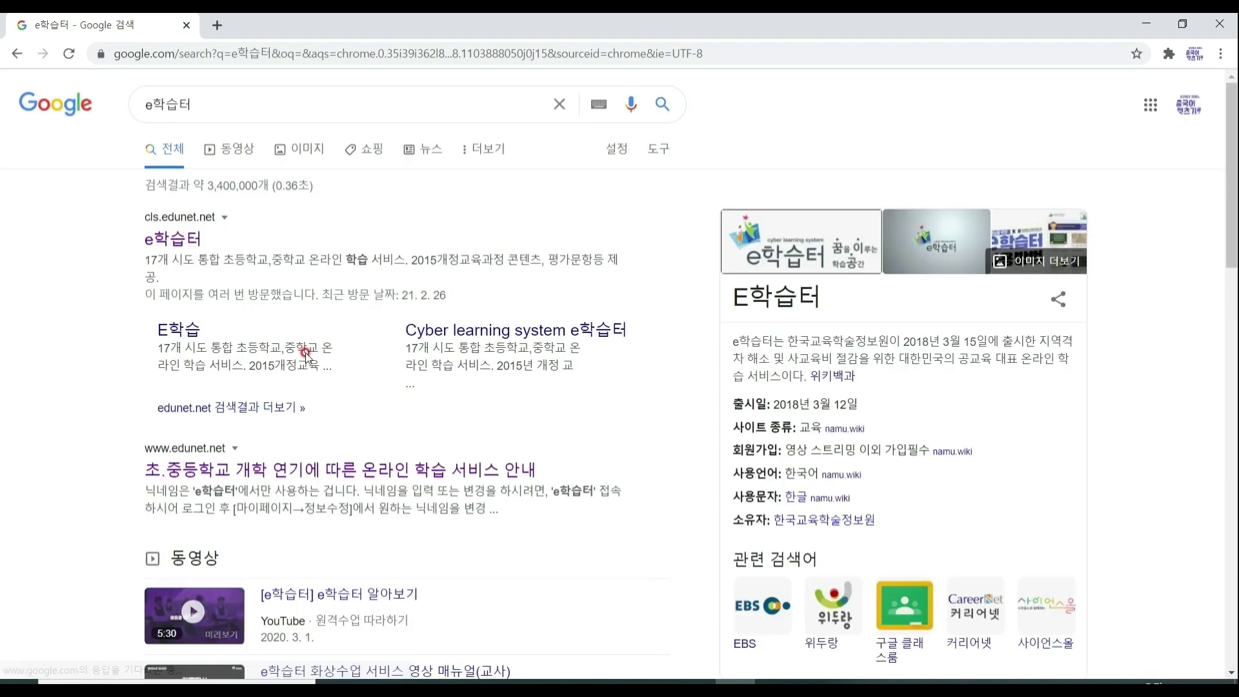
{"action": "left_click", "coordinate": [170, 248]}
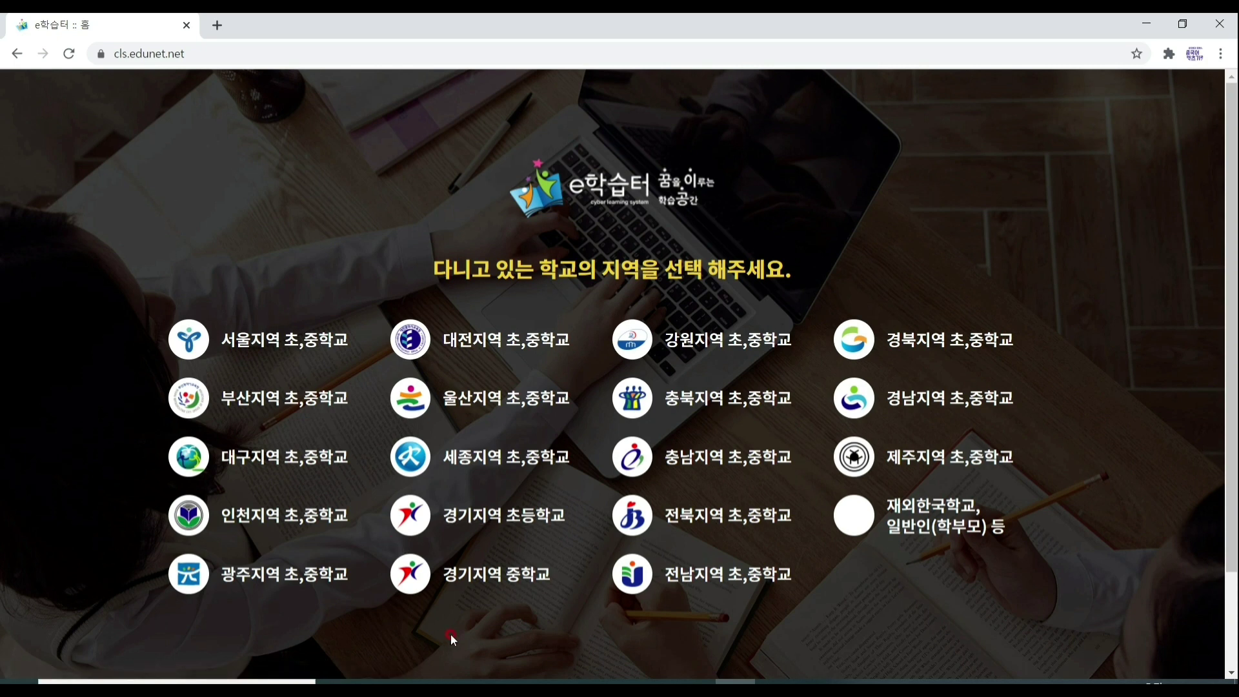
{"action": "left_click", "coordinate": [479, 577]}
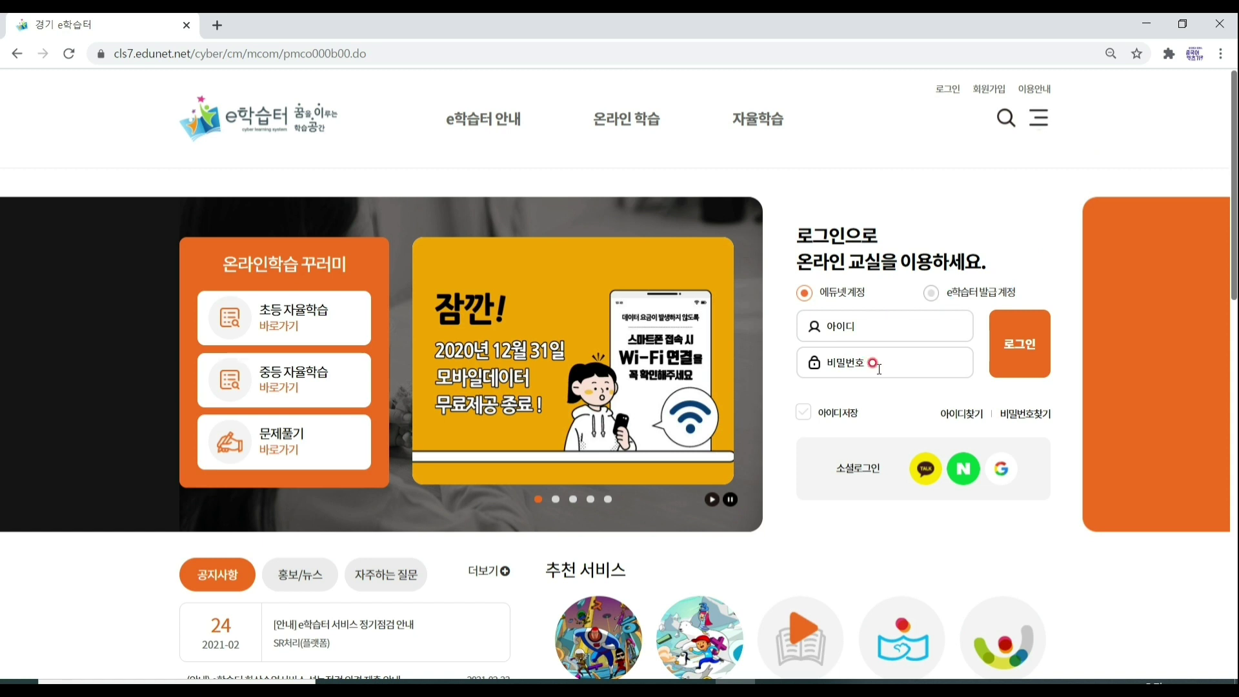
Open 회원가입 from the top right of the 경기 e학습터 home page.
{"action": "left_click", "coordinate": [988, 87]}
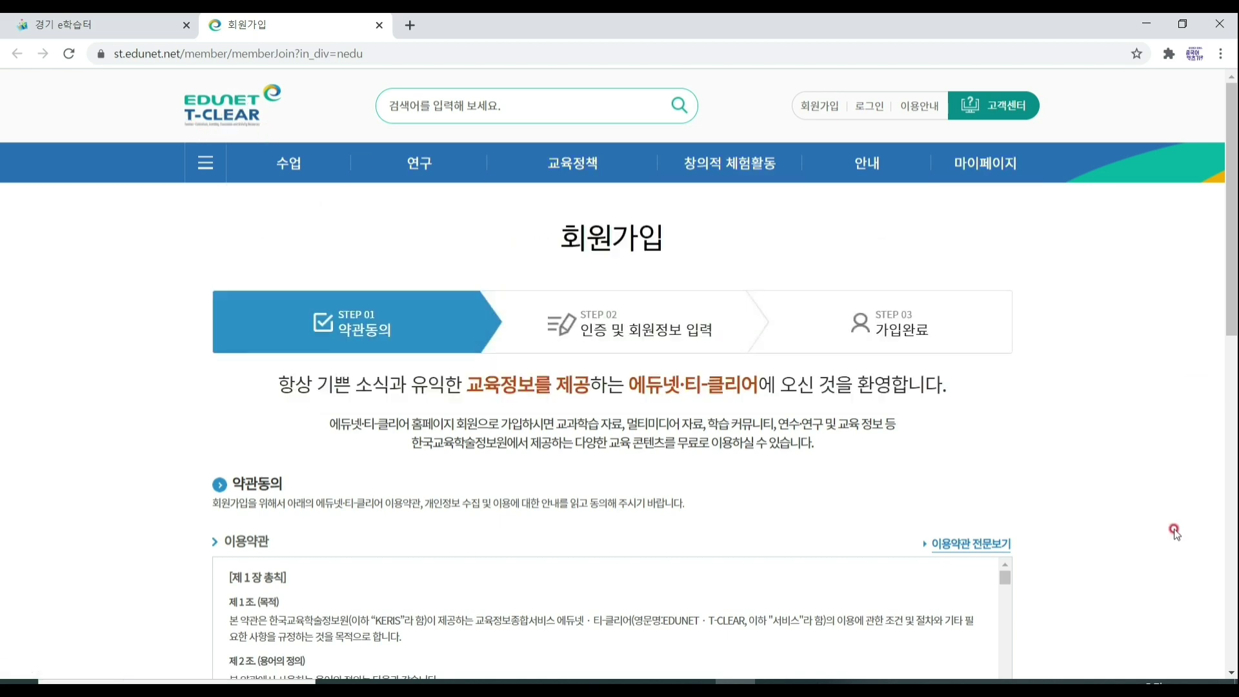
Agree to the terms of use, personal information collection and all terms, then confirm with 동의함.
{"action": "scroll", "coordinate": [1166, 484], "scroll_direction": "down", "scroll_amount": 6}
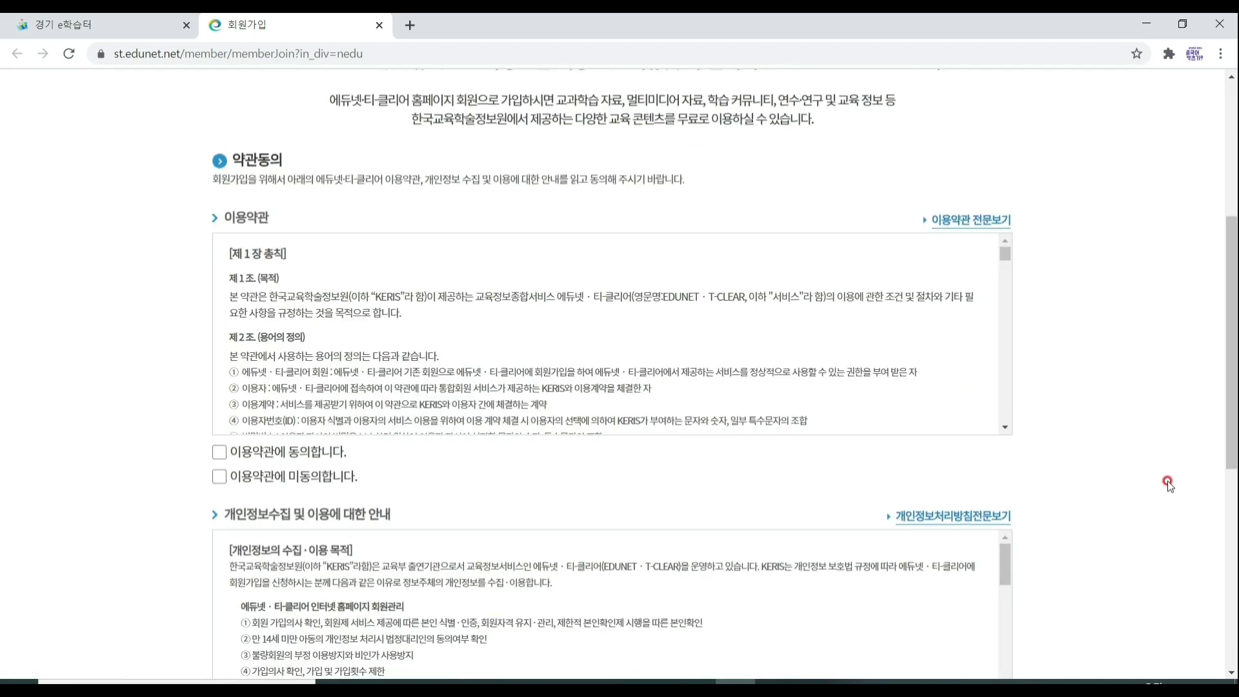
{"action": "left_click", "coordinate": [220, 371]}
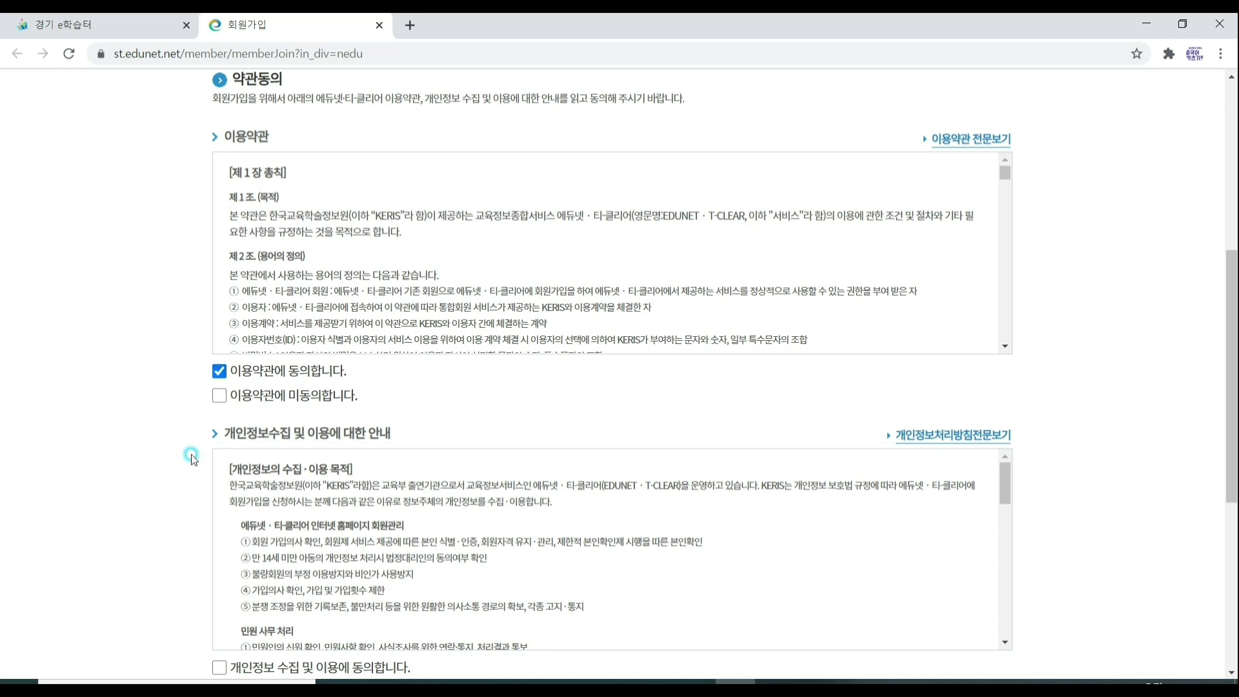
{"action": "scroll", "coordinate": [222, 494], "scroll_direction": "down", "scroll_amount": 3}
{"action": "left_click", "coordinate": [220, 505]}
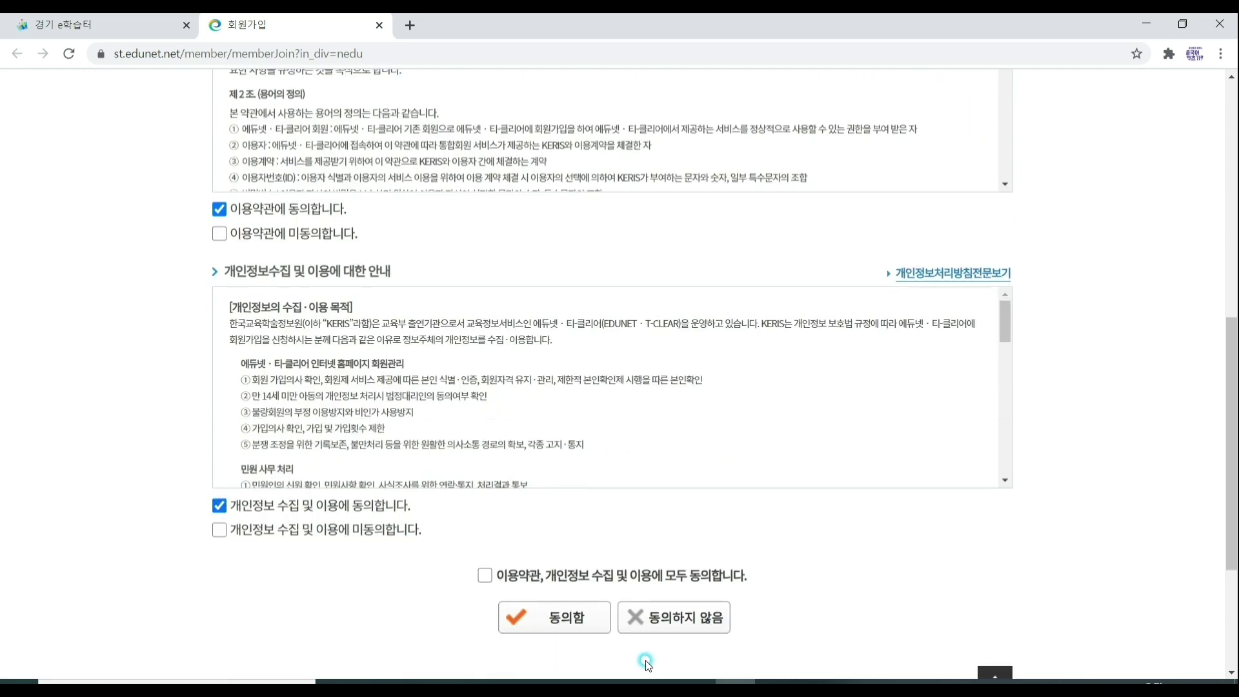
{"action": "left_click", "coordinate": [486, 576]}
{"action": "left_click", "coordinate": [552, 621]}
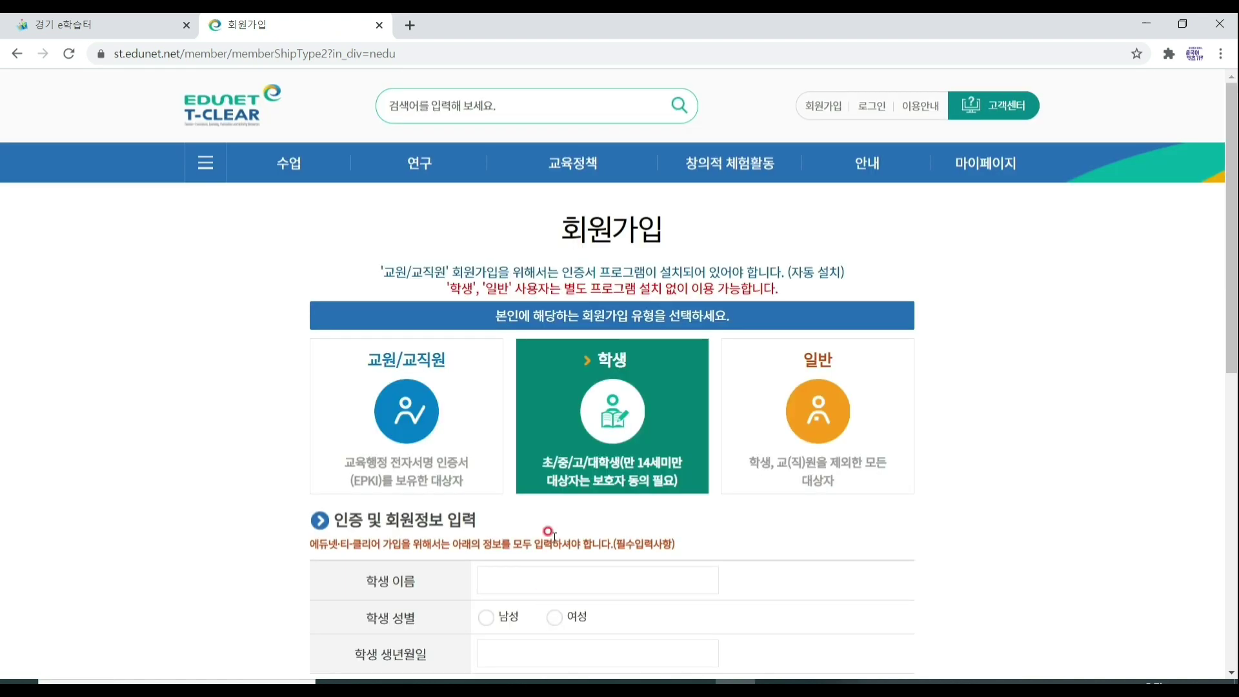
Enter the student's name in the 학생 이름 field.
{"action": "scroll", "coordinate": [574, 518], "scroll_direction": "down", "scroll_amount": 1}
{"action": "scroll", "coordinate": [574, 518], "scroll_direction": "down", "scroll_amount": 1}
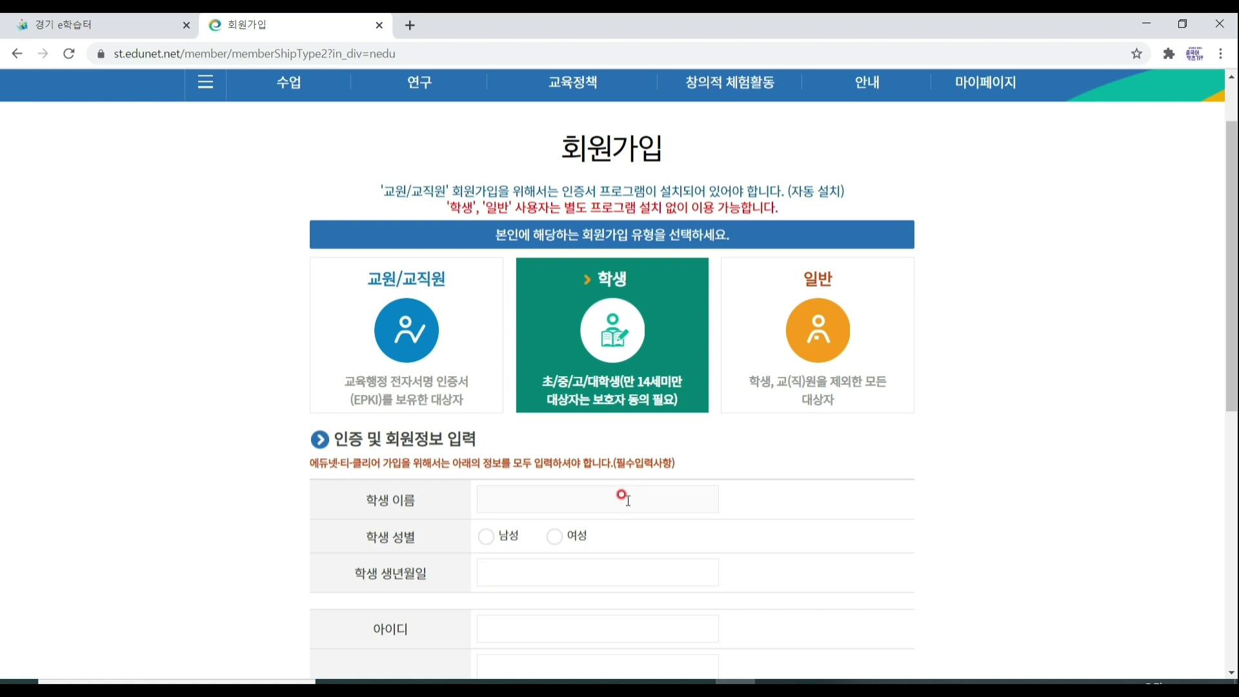
{"action": "scroll", "coordinate": [623, 497], "scroll_direction": "down", "scroll_amount": 2}
{"action": "left_click", "coordinate": [506, 425]}
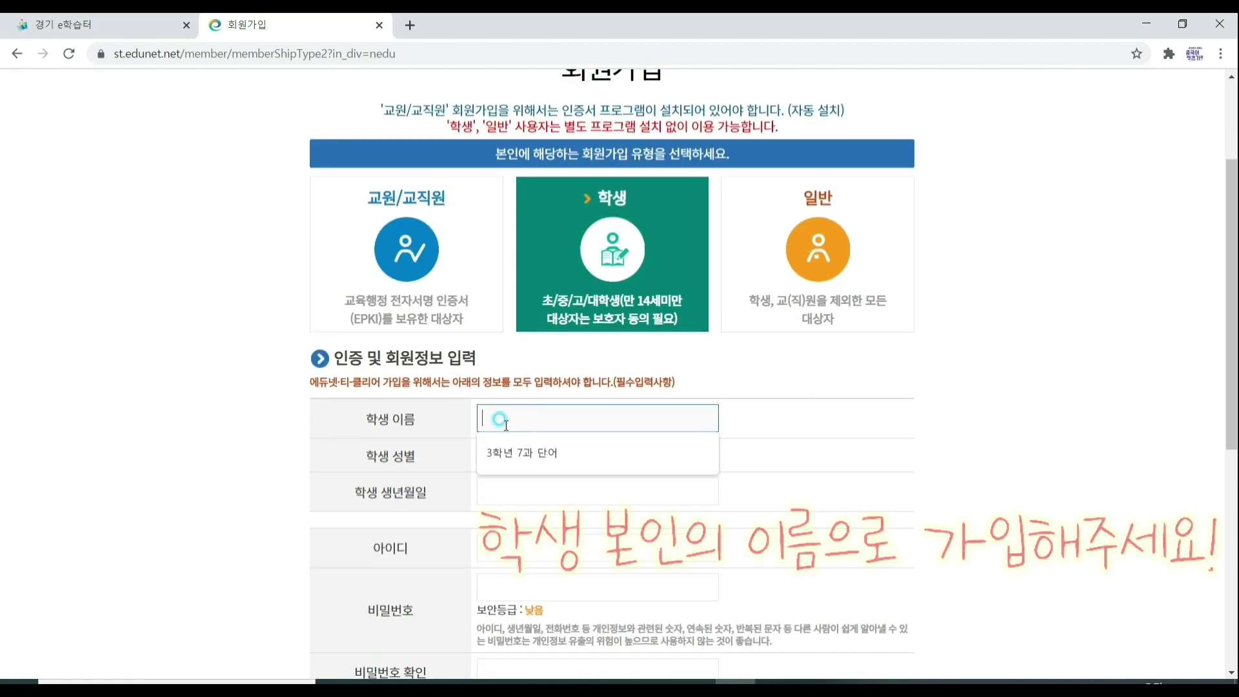
{"action": "left_click", "coordinate": [898, 421]}
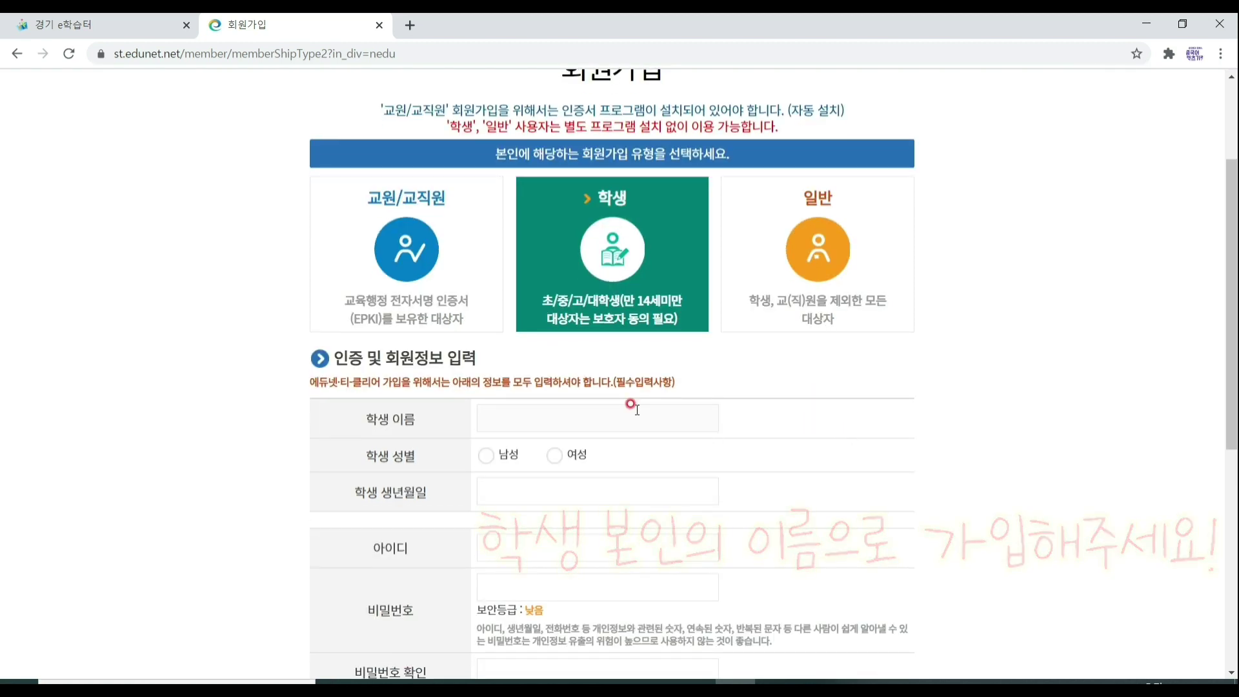
{"action": "left_click", "coordinate": [585, 419]}
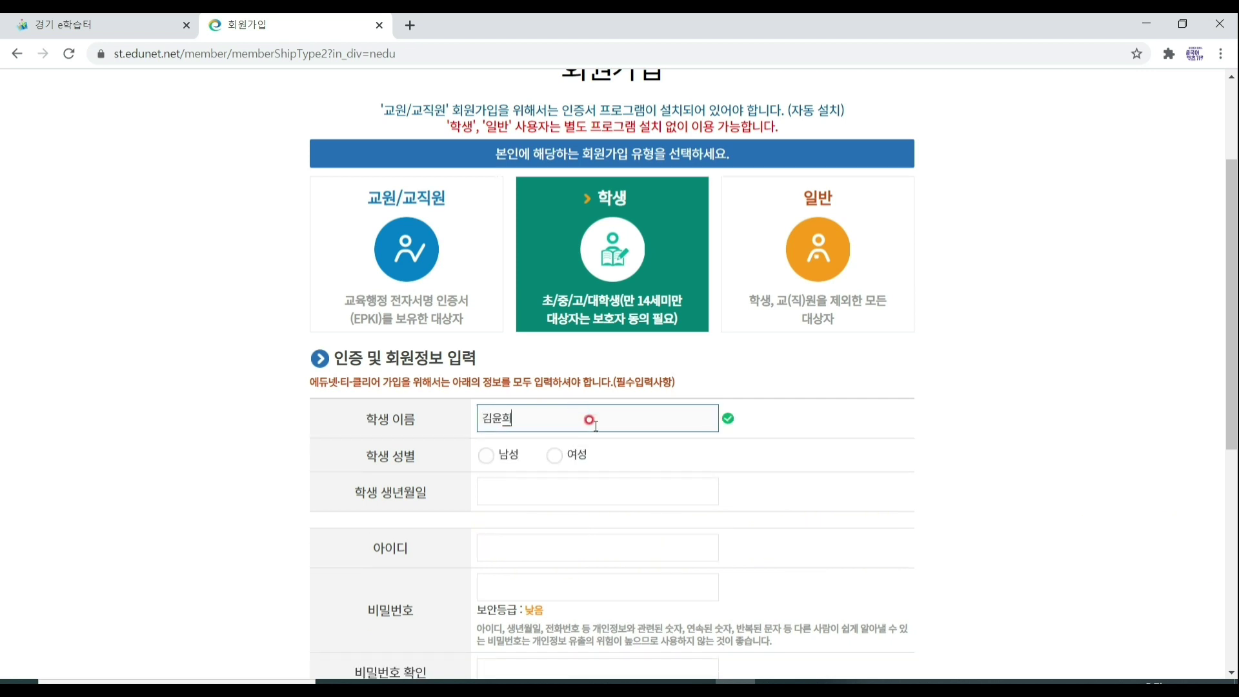
Select 여성 as gender and pick the student's birth year and day in the calendar.
{"action": "scroll", "coordinate": [589, 420], "scroll_direction": "down", "scroll_amount": 1}
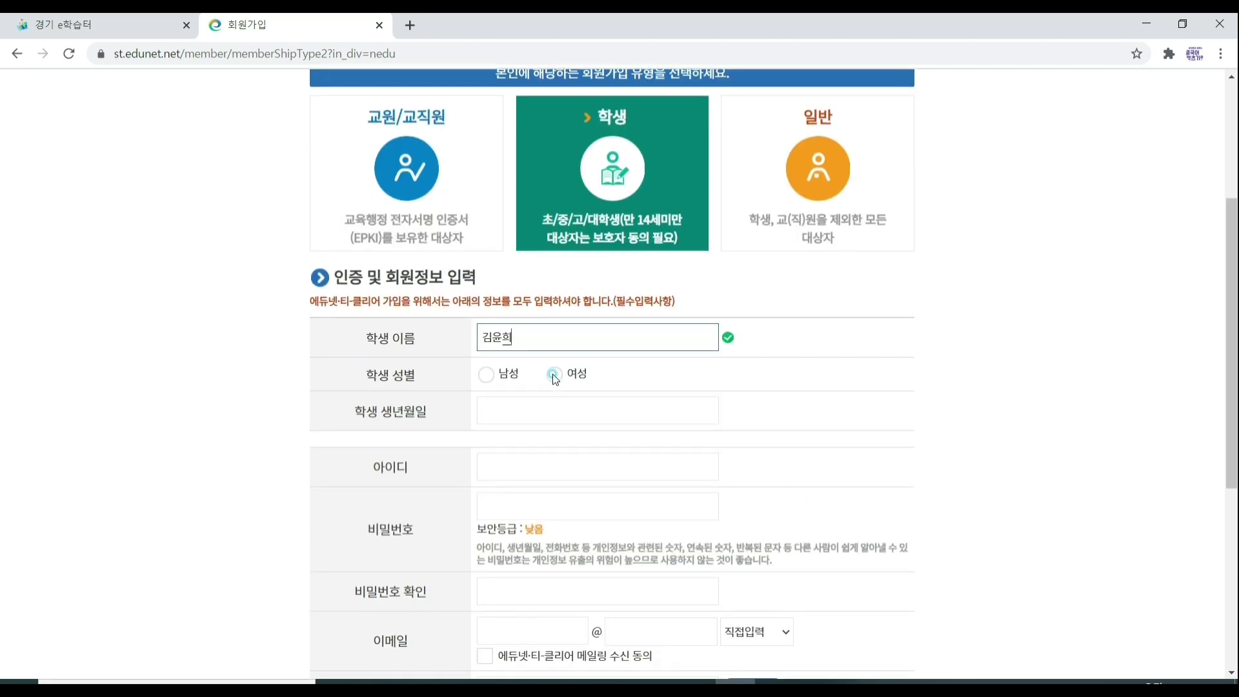
{"action": "left_click", "coordinate": [554, 375]}
{"action": "left_click", "coordinate": [556, 407]}
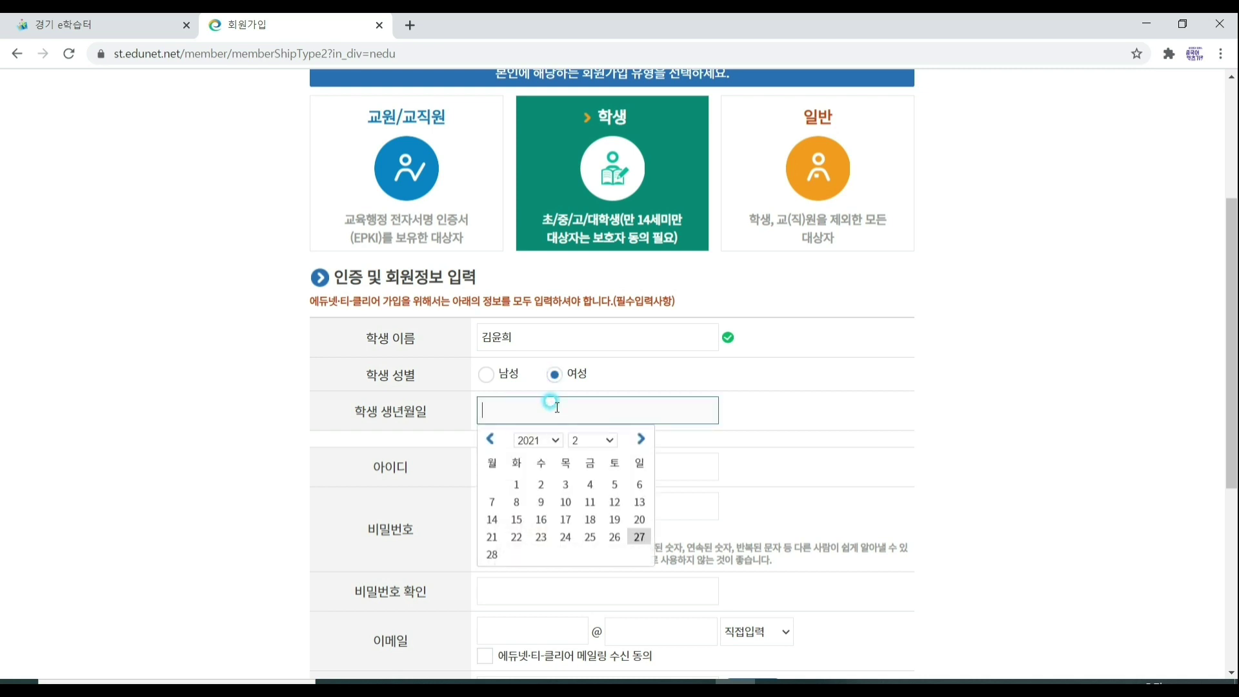
{"action": "left_click", "coordinate": [557, 440]}
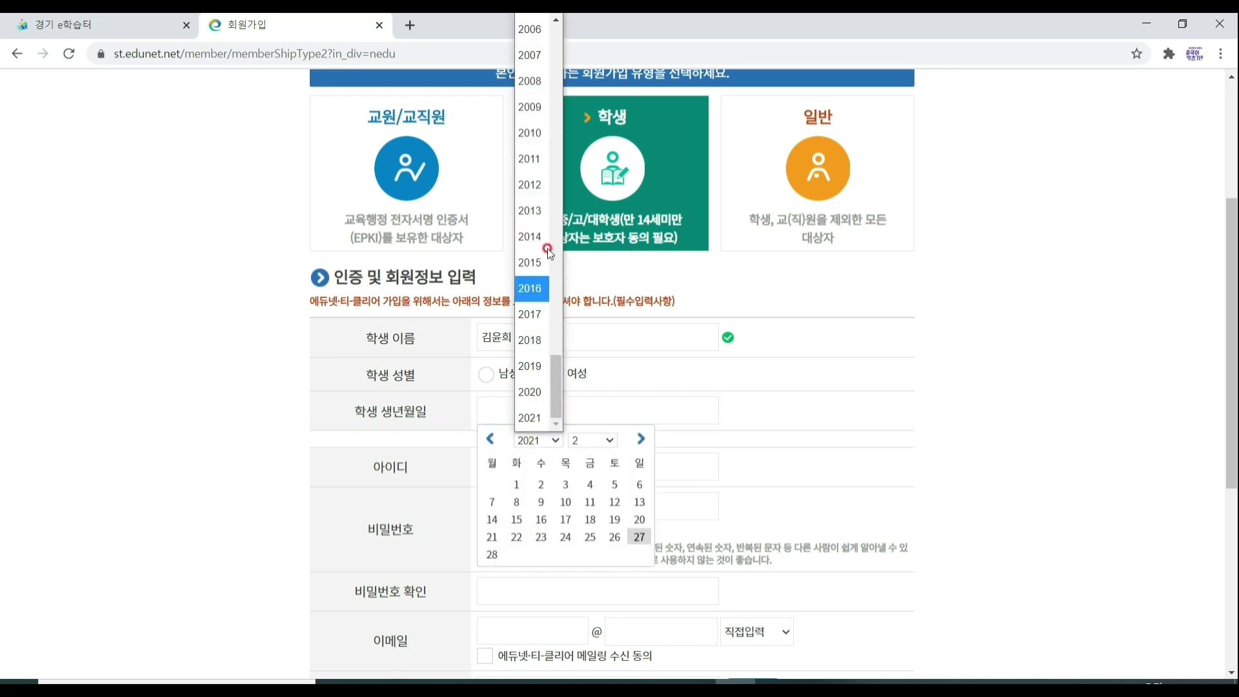
{"action": "left_click", "coordinate": [552, 74]}
{"action": "scroll", "coordinate": [561, 374], "scroll_direction": "down", "scroll_amount": 2}
{"action": "left_click", "coordinate": [561, 374]}
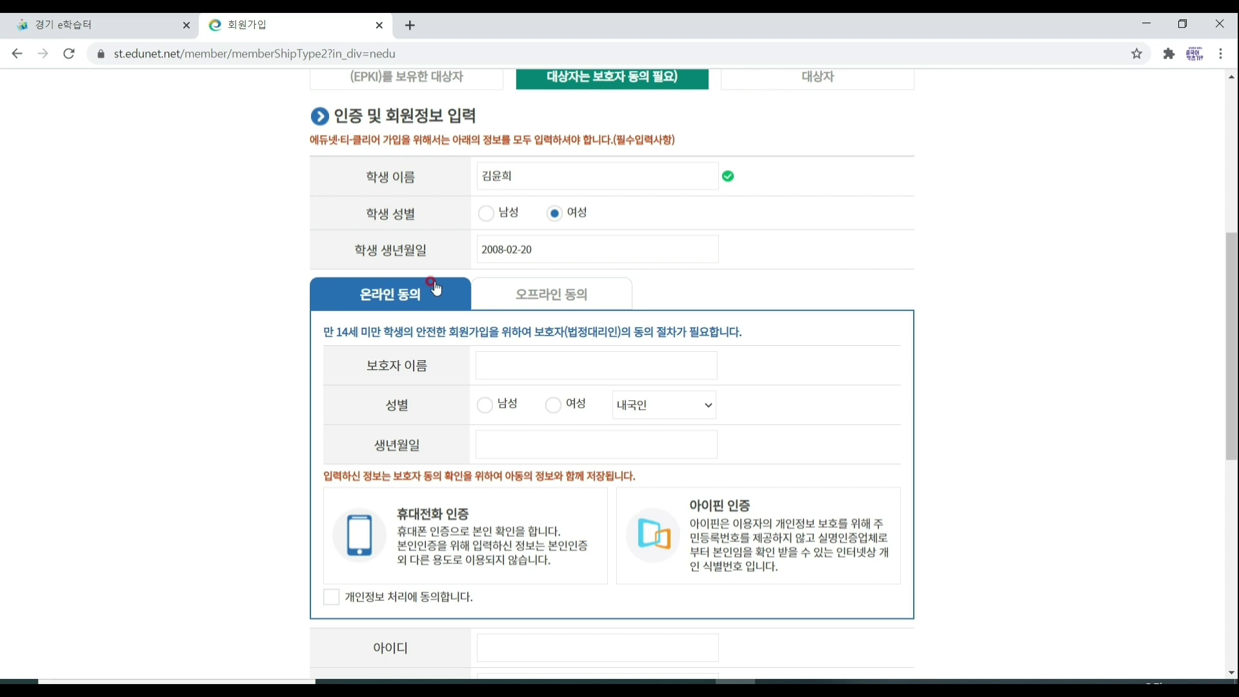
Enter the guardian's name and select 여성 as the guardian's gender.
{"action": "left_click", "coordinate": [509, 371]}
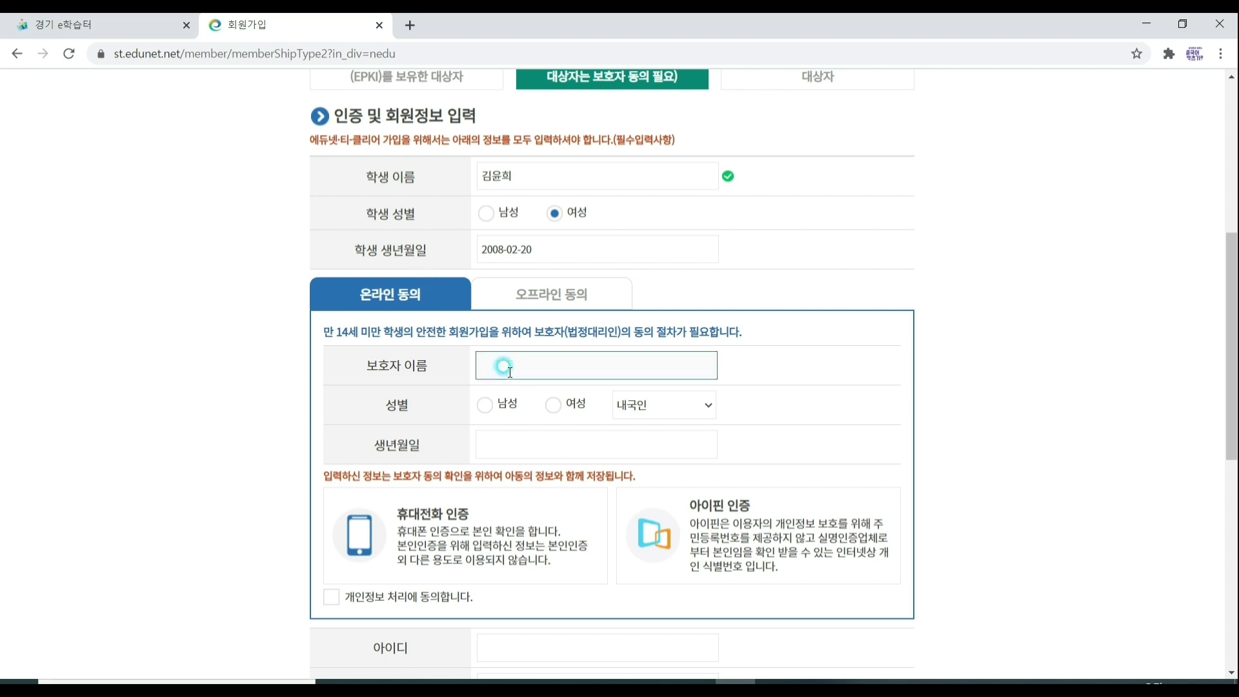
{"action": "left_click", "coordinate": [553, 405]}
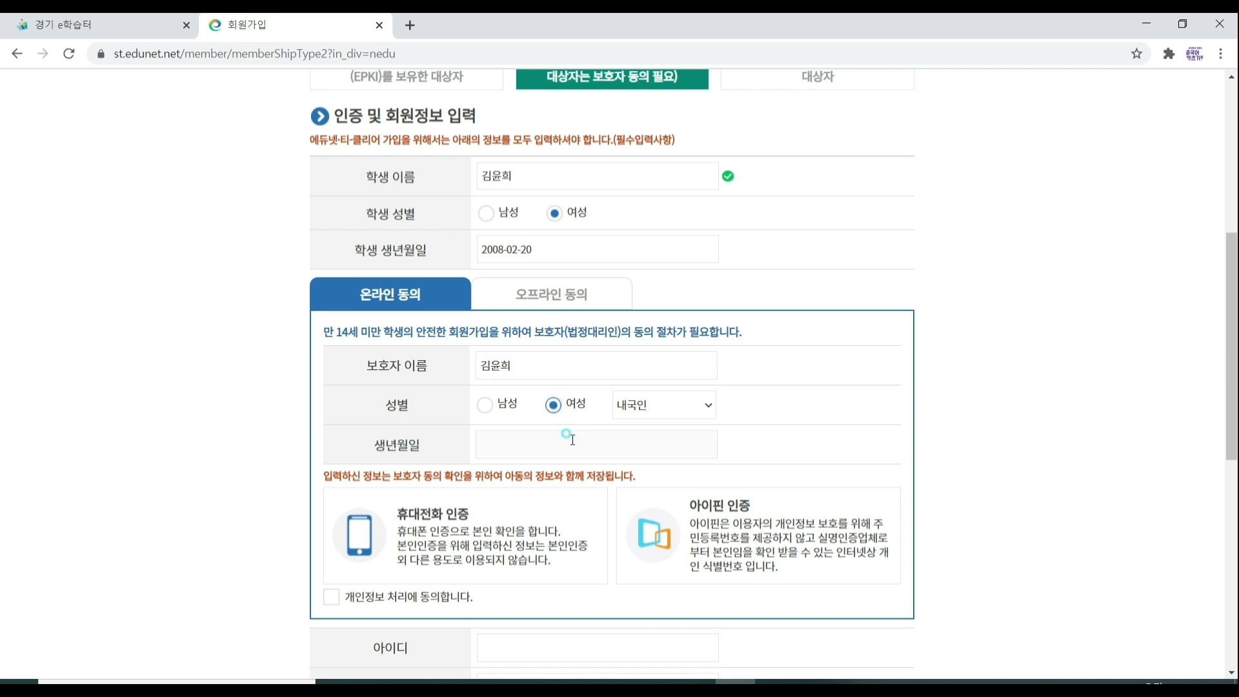
{"action": "left_click", "coordinate": [573, 439]}
{"action": "left_click", "coordinate": [1059, 504]}
{"action": "scroll", "coordinate": [309, 629], "scroll_direction": "down", "scroll_amount": 1}
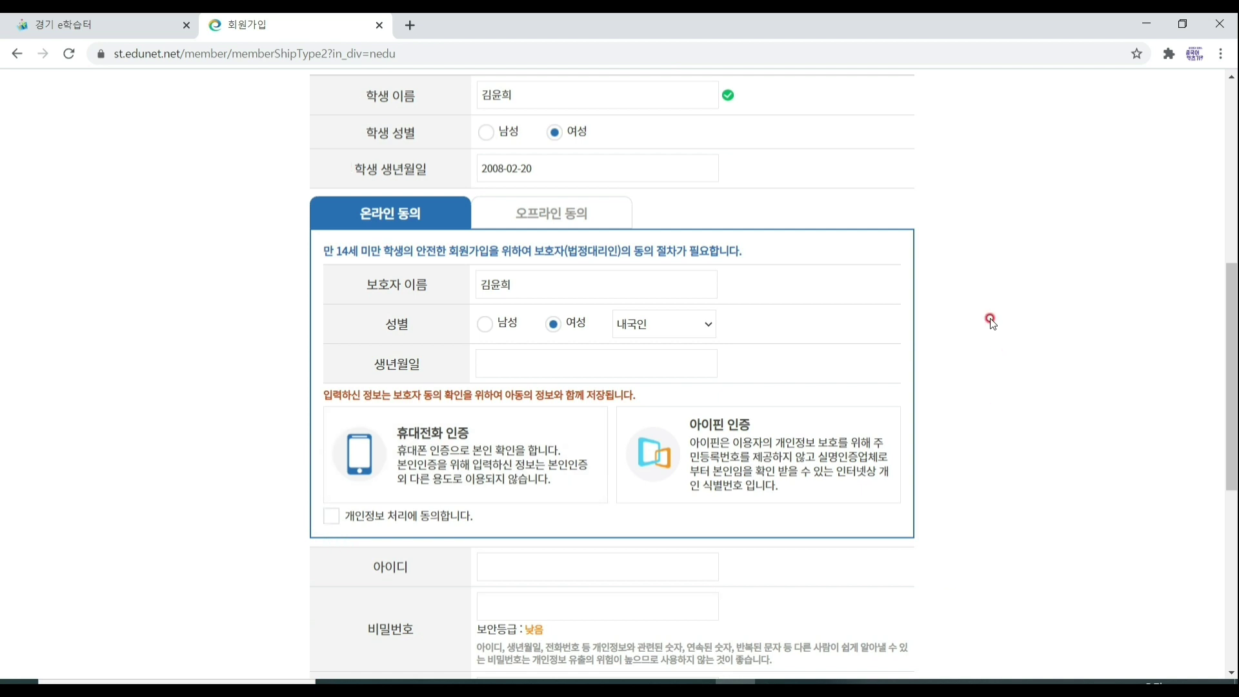
{"action": "scroll", "coordinate": [392, 367], "scroll_direction": "down", "scroll_amount": 2}
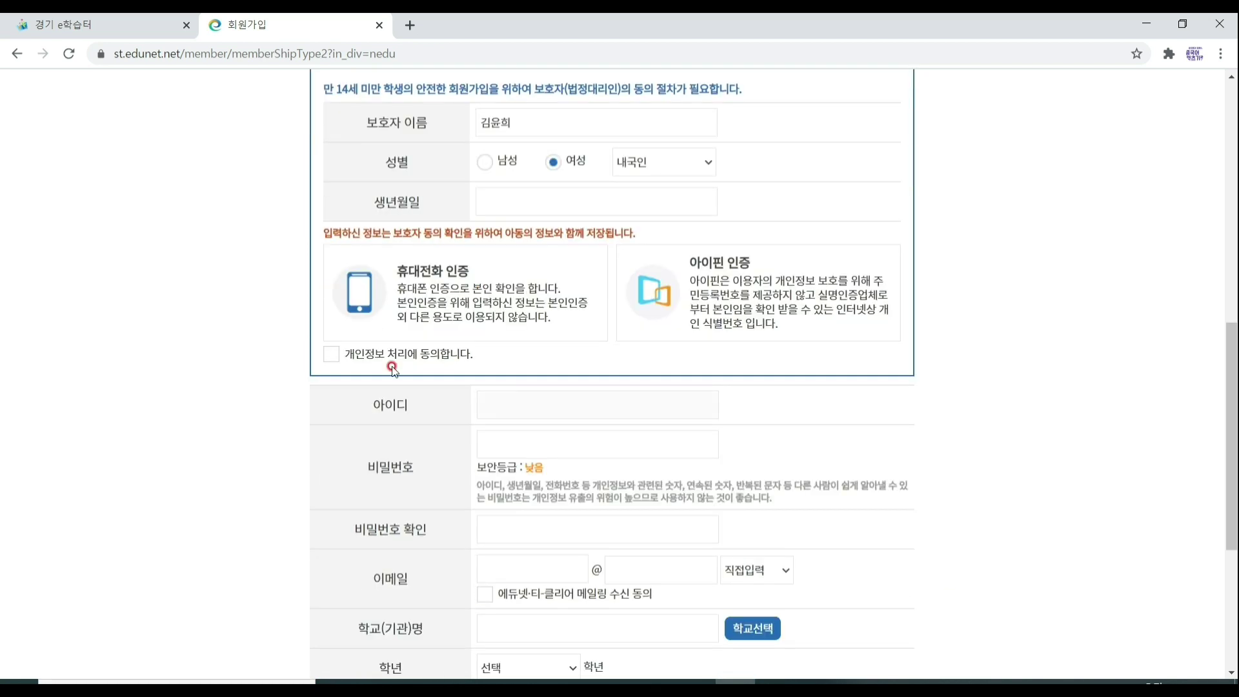
Agree to guardian data processing and enter a login ID, appending a digit after a duplicate rejection.
{"action": "left_click", "coordinate": [329, 355]}
{"action": "left_click", "coordinate": [497, 404]}
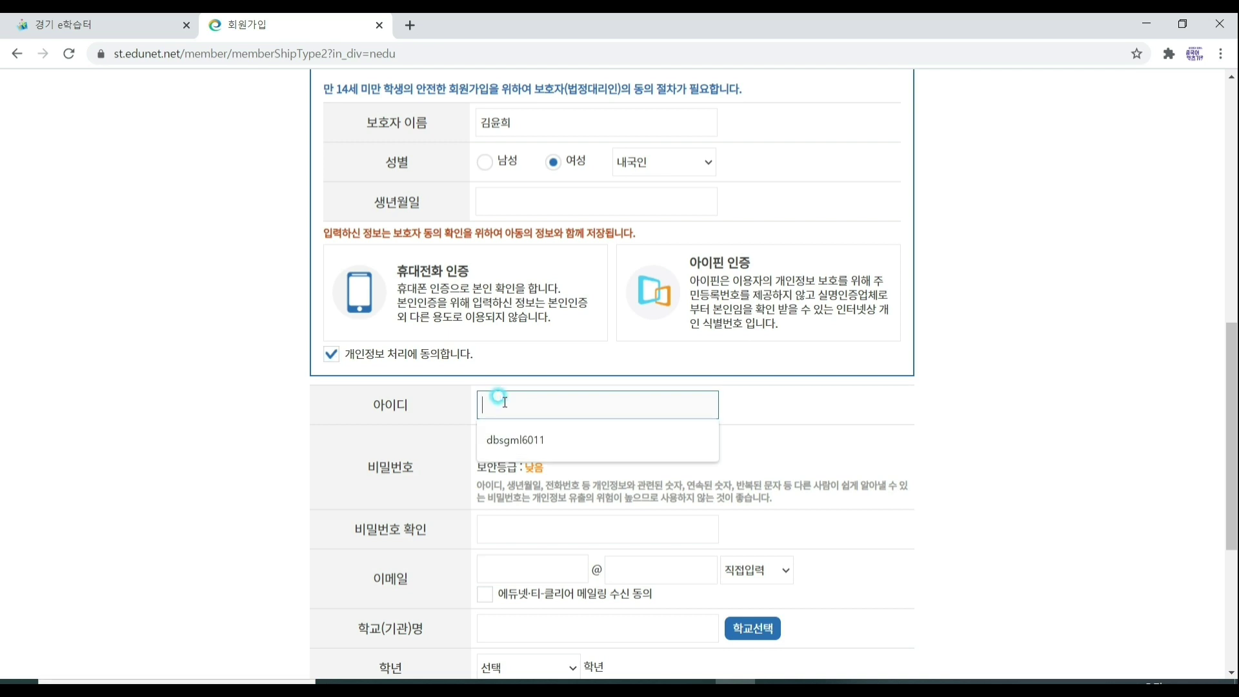
{"action": "left_click", "coordinate": [635, 445]}
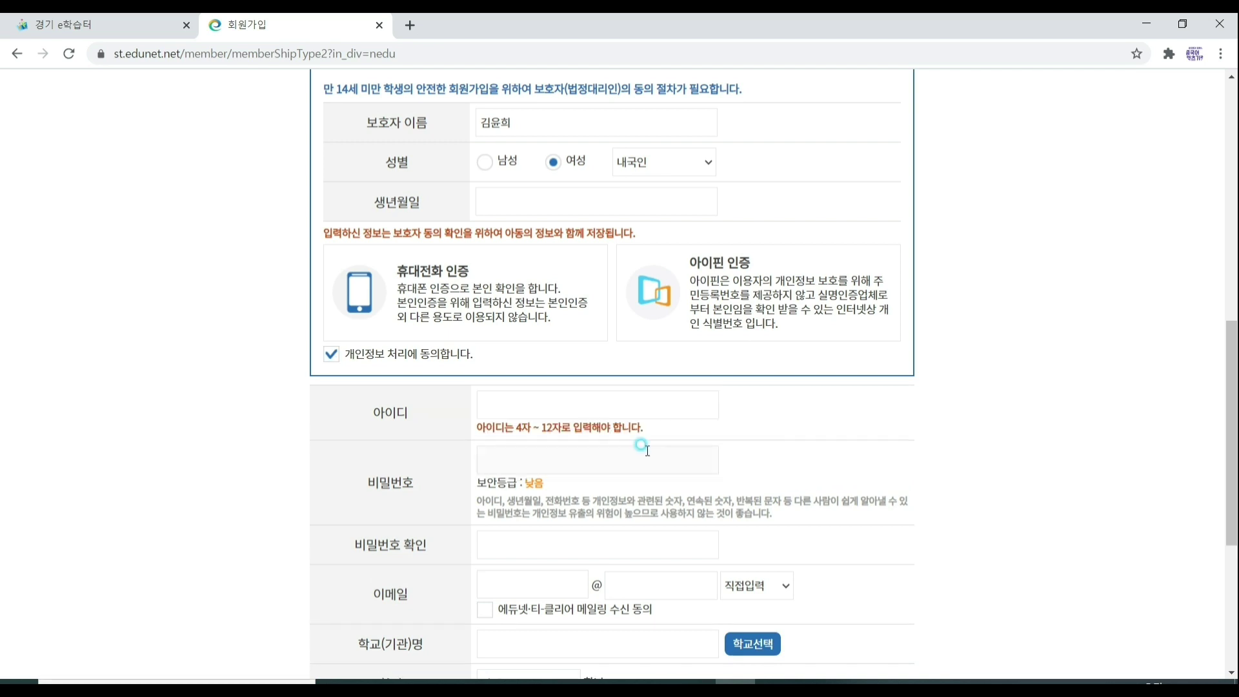
{"action": "left_click", "coordinate": [800, 470]}
{"action": "scroll", "coordinate": [398, 467], "scroll_direction": "down", "scroll_amount": 1}
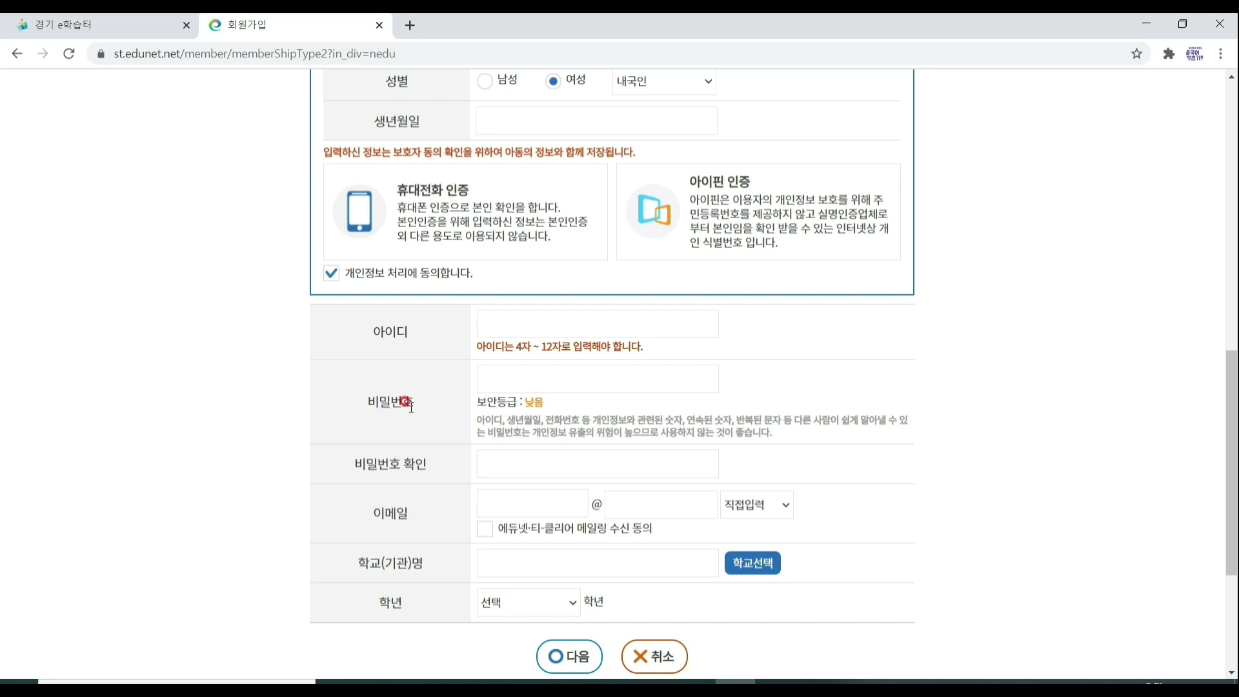
{"action": "left_click", "coordinate": [555, 320]}
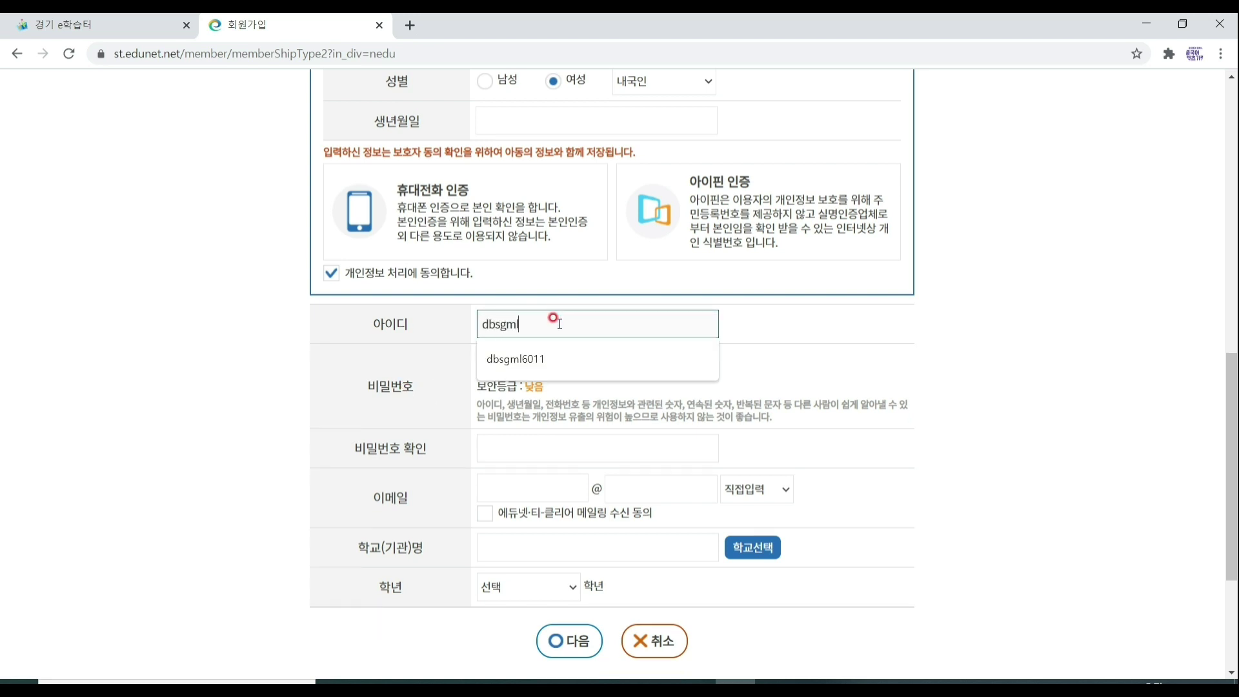
{"action": "left_click", "coordinate": [555, 357]}
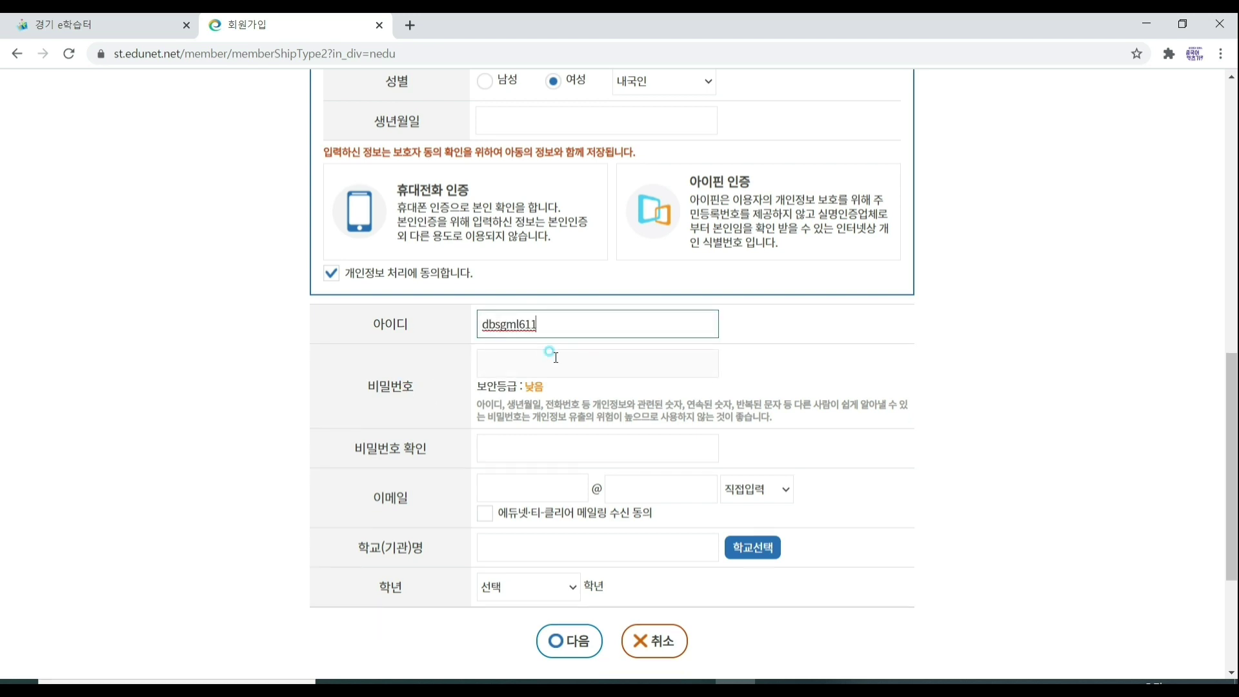
{"action": "left_click", "coordinate": [574, 324]}
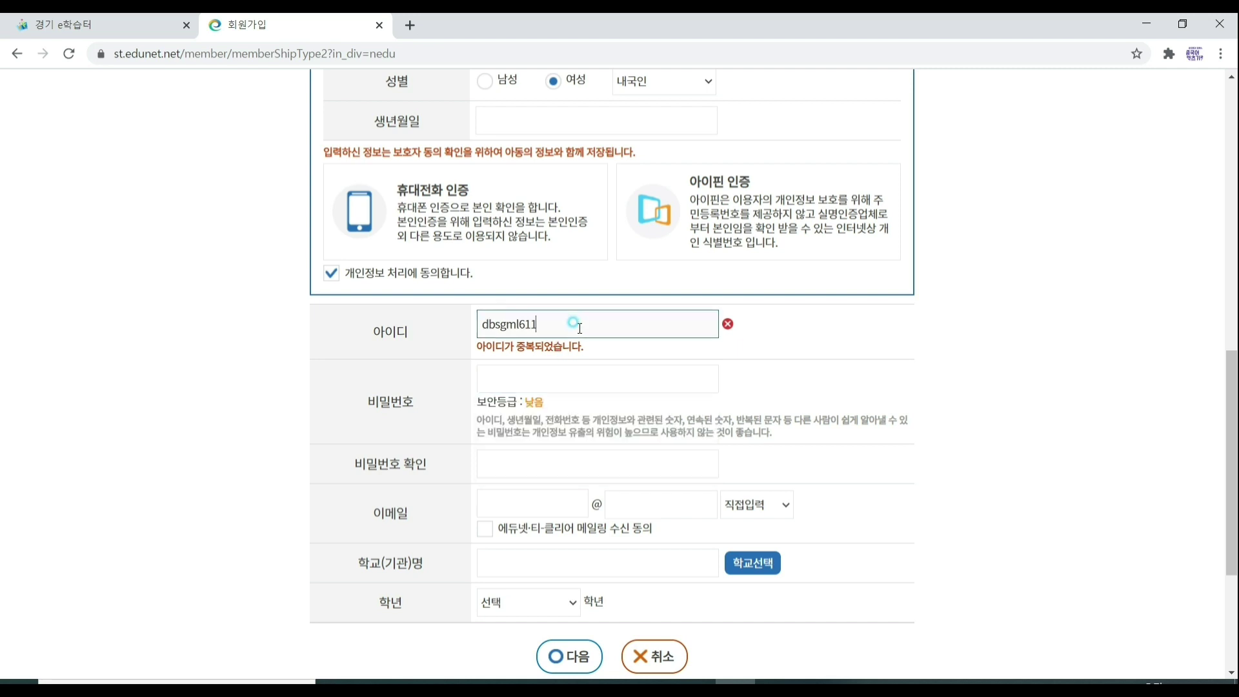
{"action": "type", "text": "2"}
Type the account password and paste it into the confirmation field.
{"action": "left_click", "coordinate": [571, 351]}
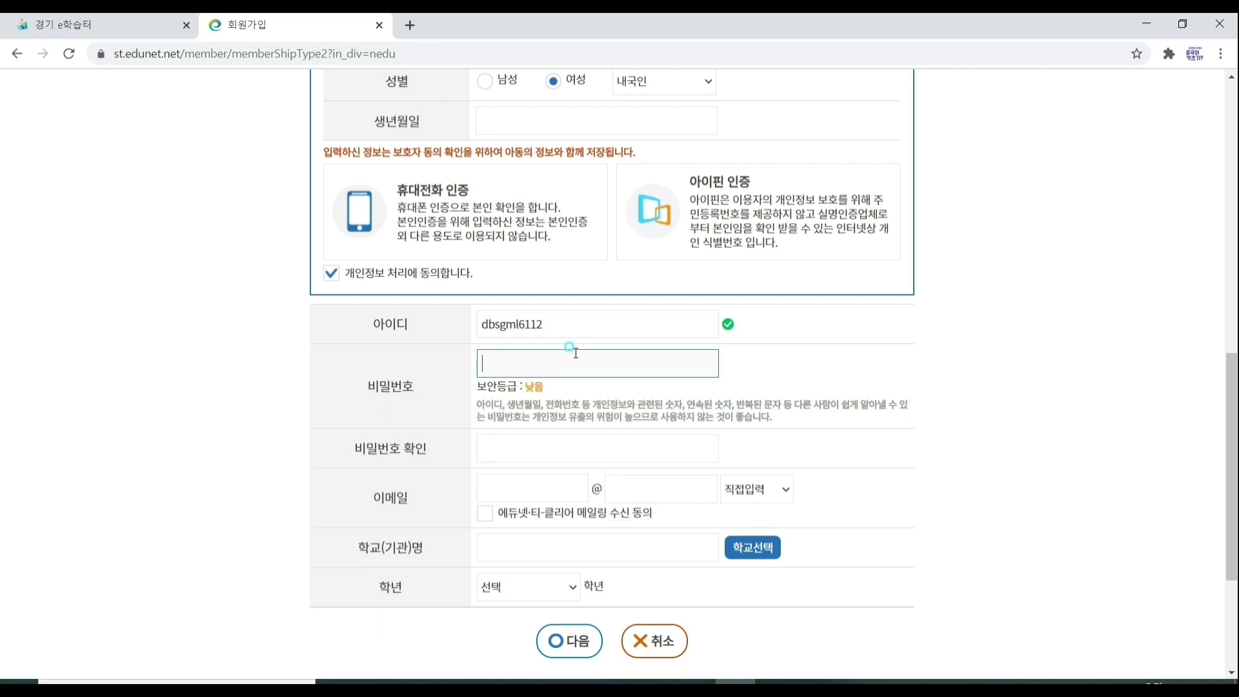
{"action": "type", "text": "•••••••"}
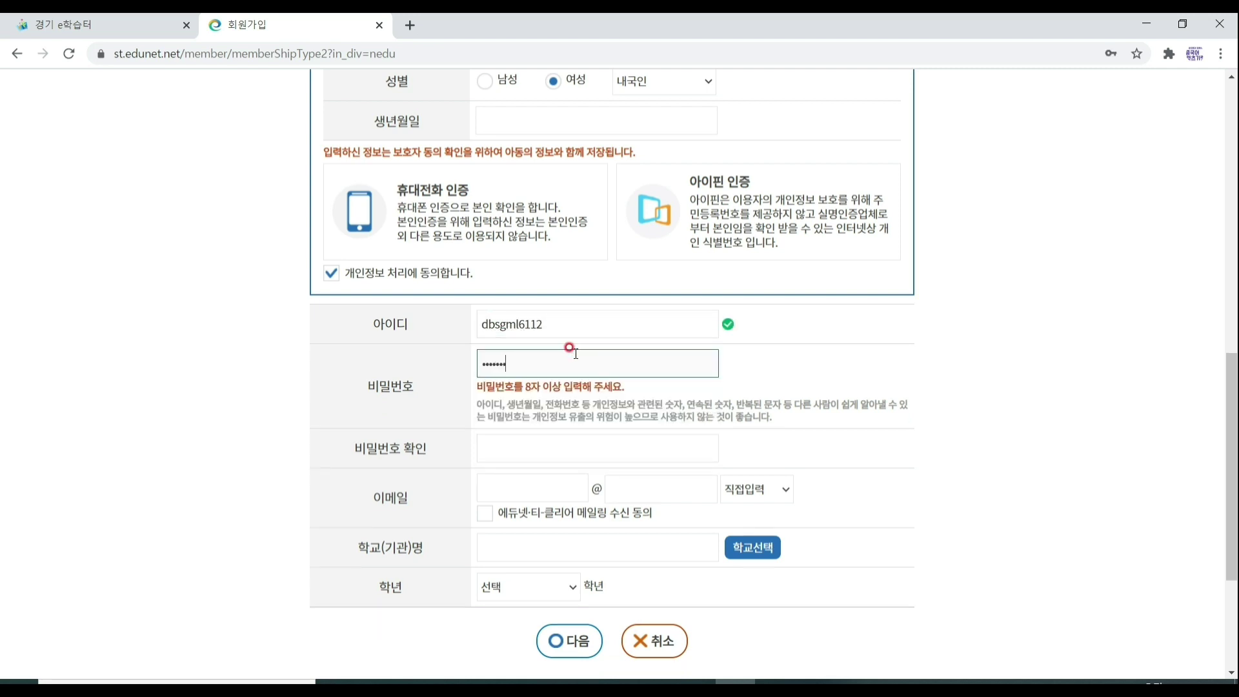
{"action": "type", "text": "•••"}
{"action": "left_click", "coordinate": [597, 452]}
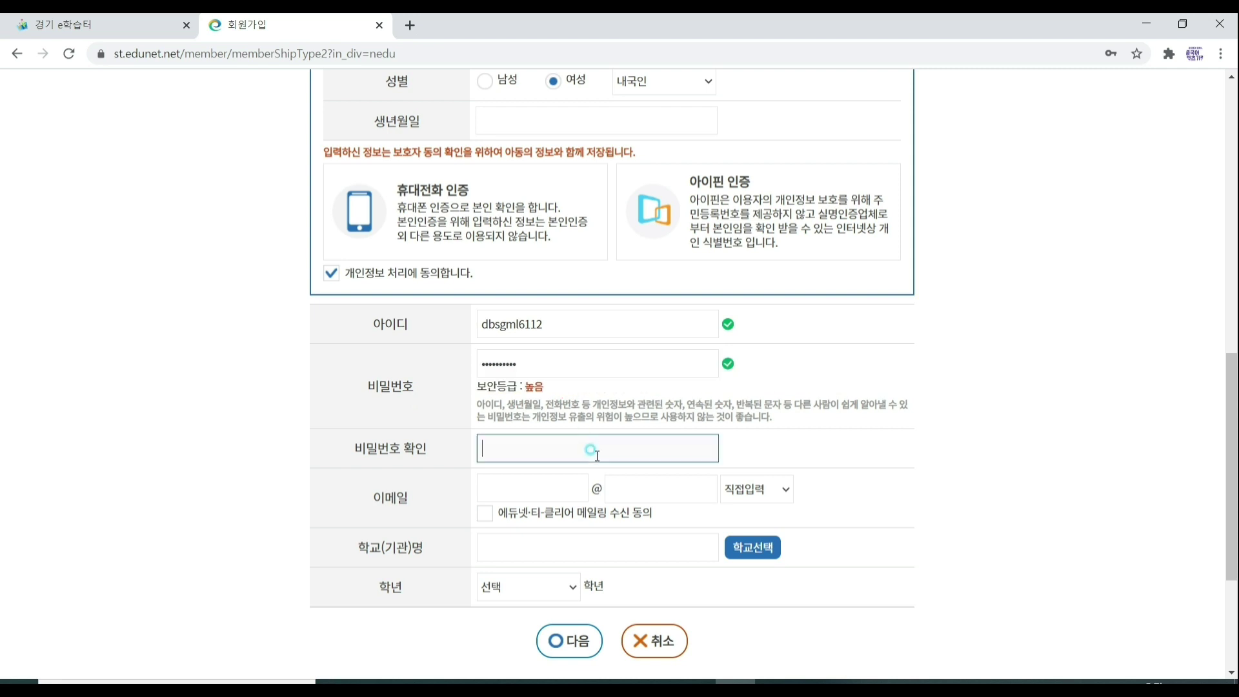
{"action": "key", "text": "ctrl+v"}
Fill the e-mail name from the suggestion and choose kakao.com as the domain.
{"action": "scroll", "coordinate": [850, 505], "scroll_direction": "down", "scroll_amount": 1}
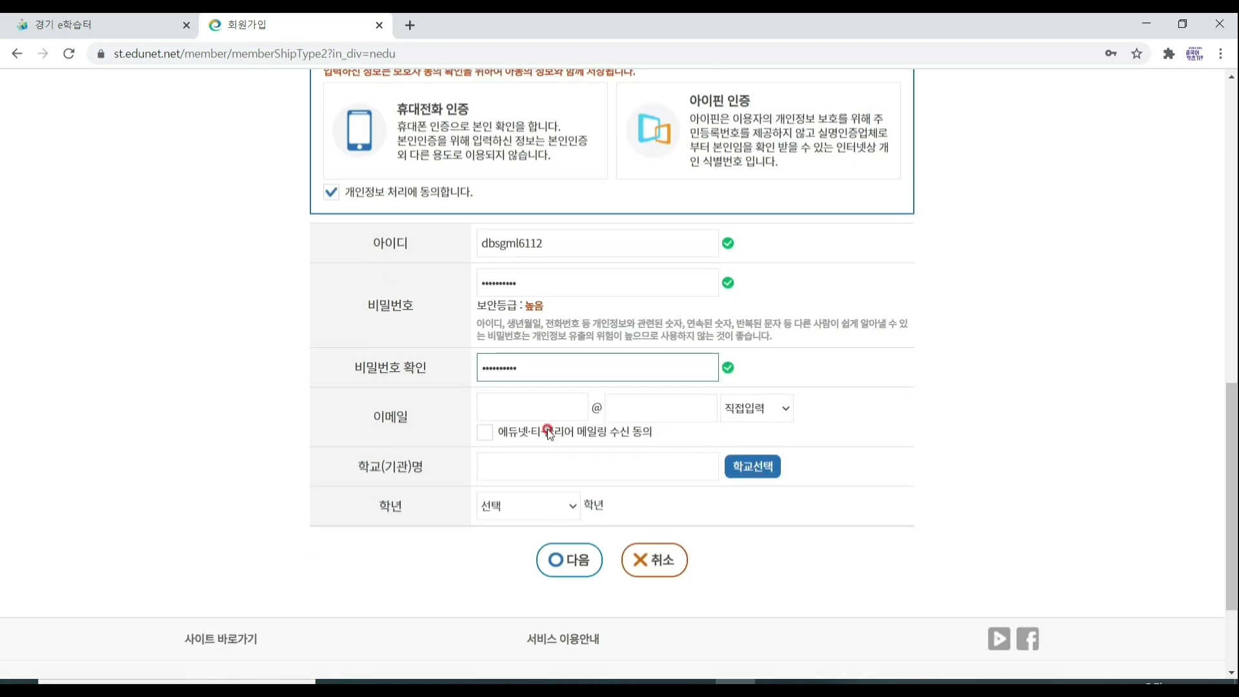
{"action": "left_click", "coordinate": [544, 491]}
{"action": "left_click", "coordinate": [543, 443]}
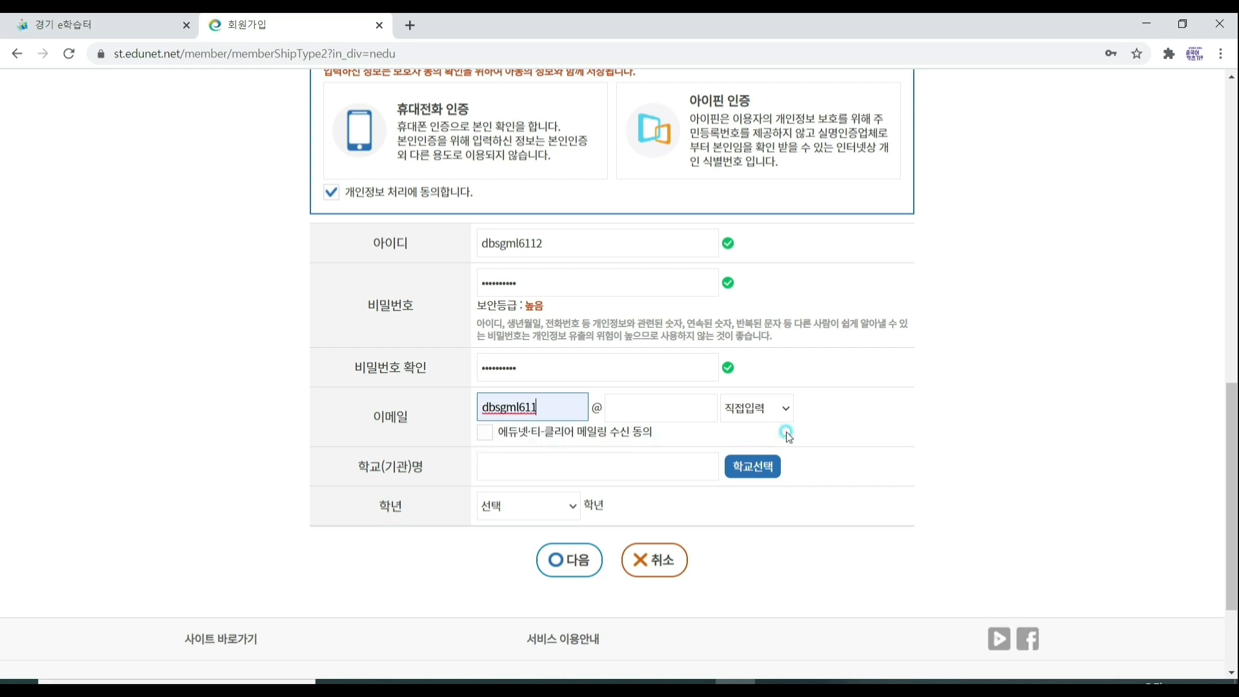
{"action": "left_click", "coordinate": [781, 407]}
{"action": "left_click", "coordinate": [774, 514]}
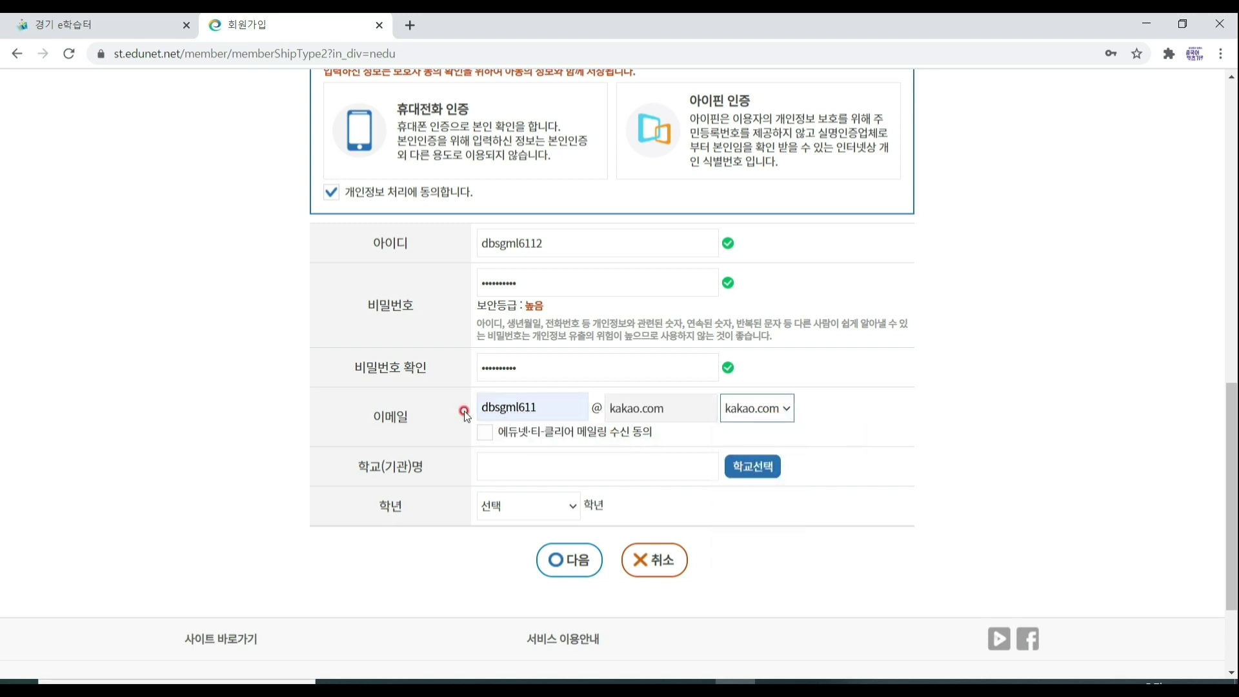
{"action": "scroll", "coordinate": [387, 449], "scroll_direction": "down", "scroll_amount": 1}
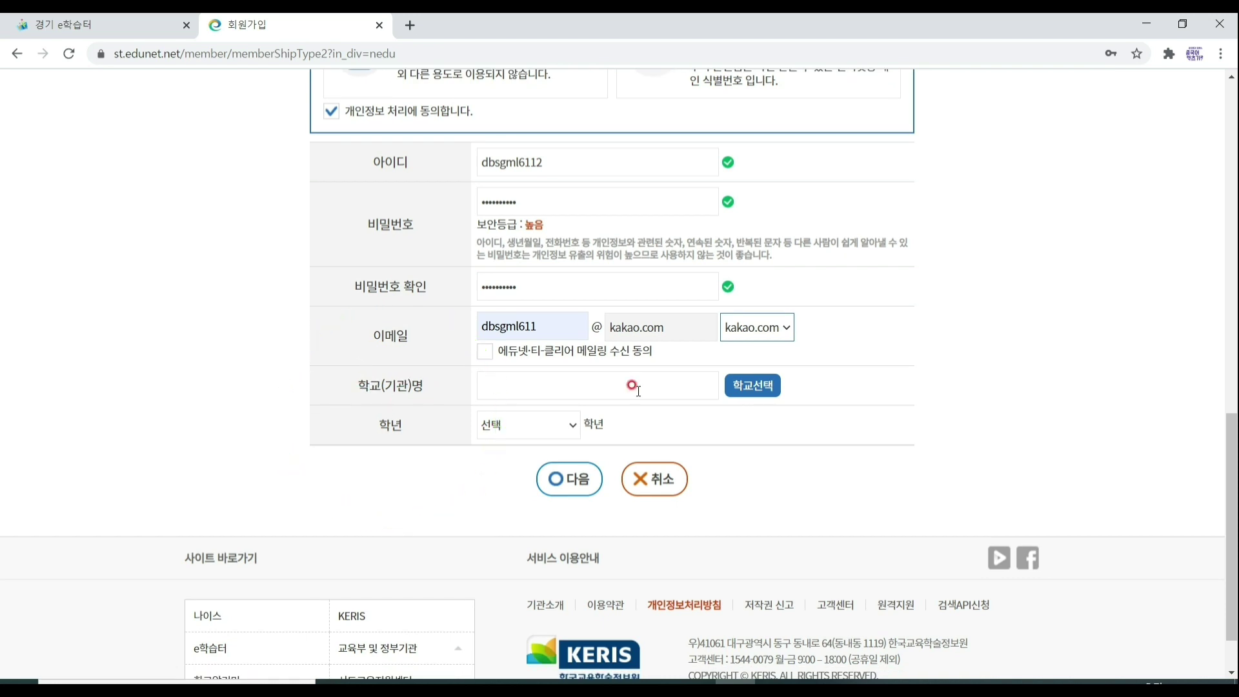
{"action": "left_click", "coordinate": [776, 388]}
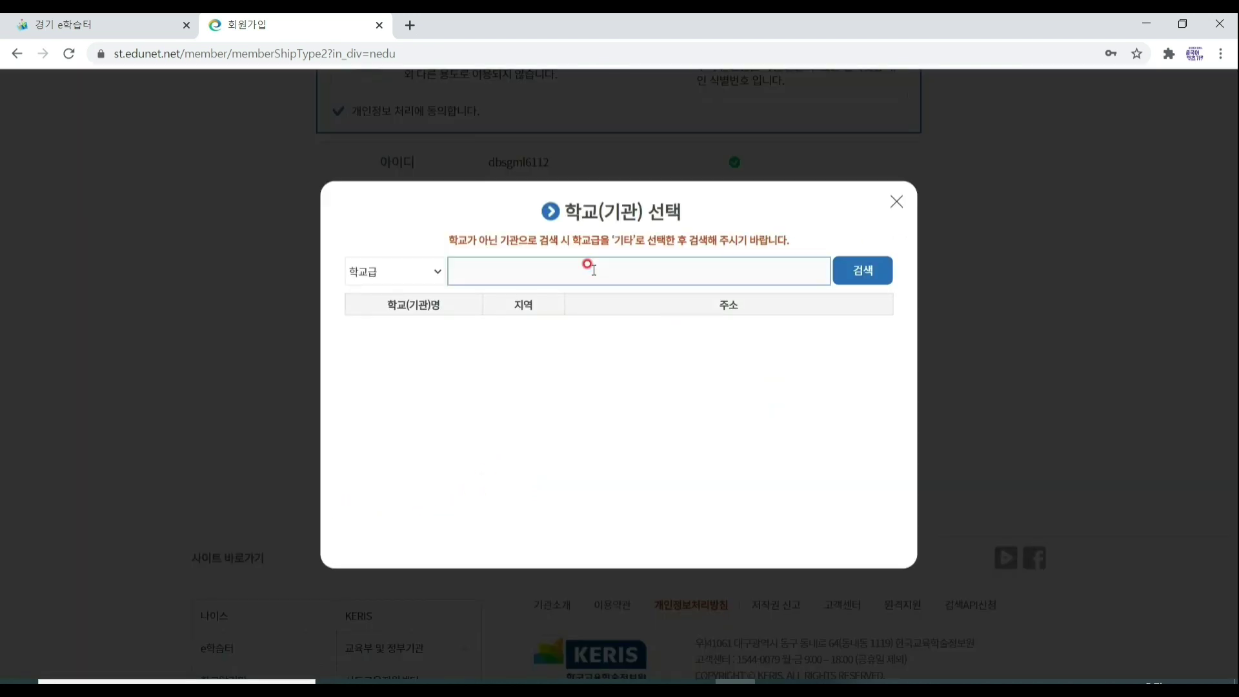
Set 학교급 to 중학교, search 용인한빛중 and pick 용인한빛중학교 from the results.
{"action": "left_click", "coordinate": [462, 271]}
{"action": "left_click", "coordinate": [439, 276]}
{"action": "left_click", "coordinate": [439, 276]}
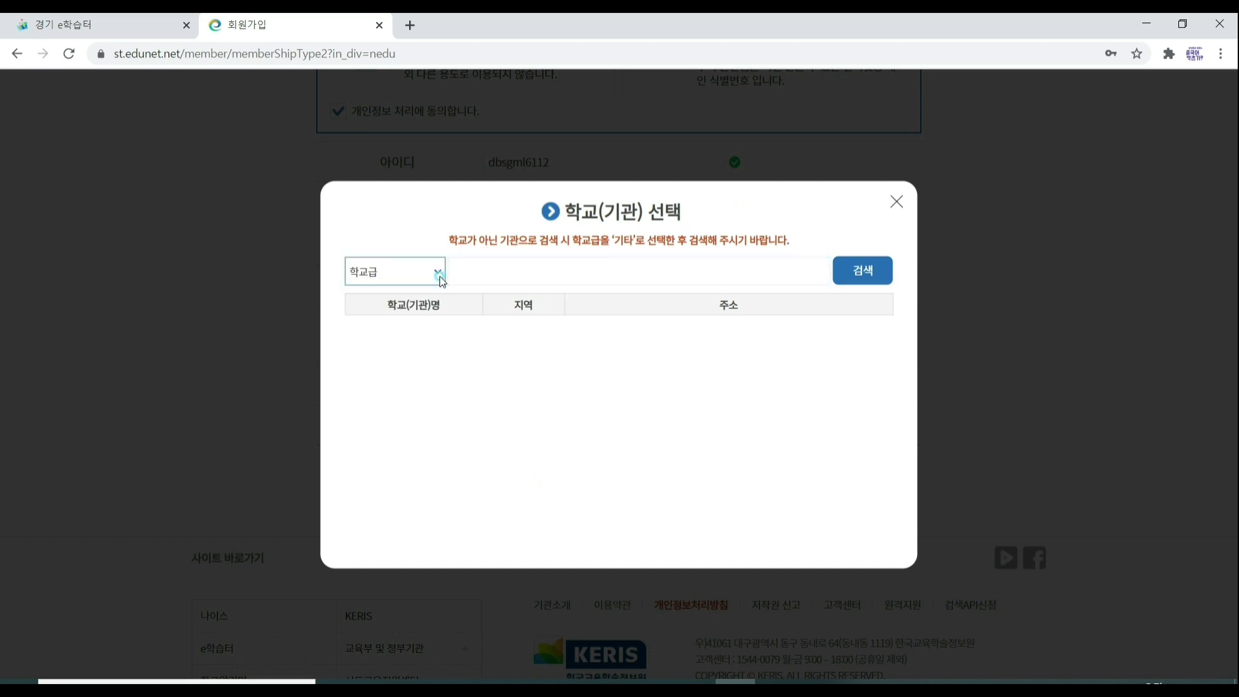
{"action": "left_click", "coordinate": [439, 276]}
{"action": "left_click", "coordinate": [415, 379]}
{"action": "left_click", "coordinate": [474, 271]}
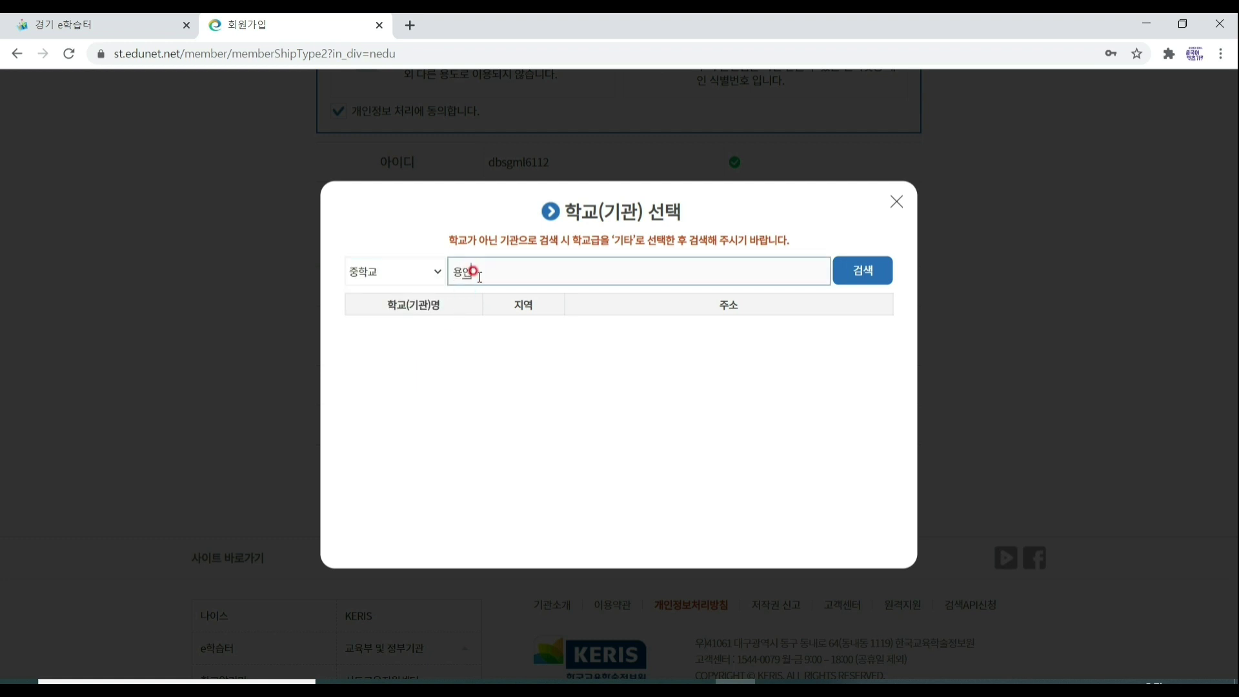
{"action": "key", "text": "Return"}
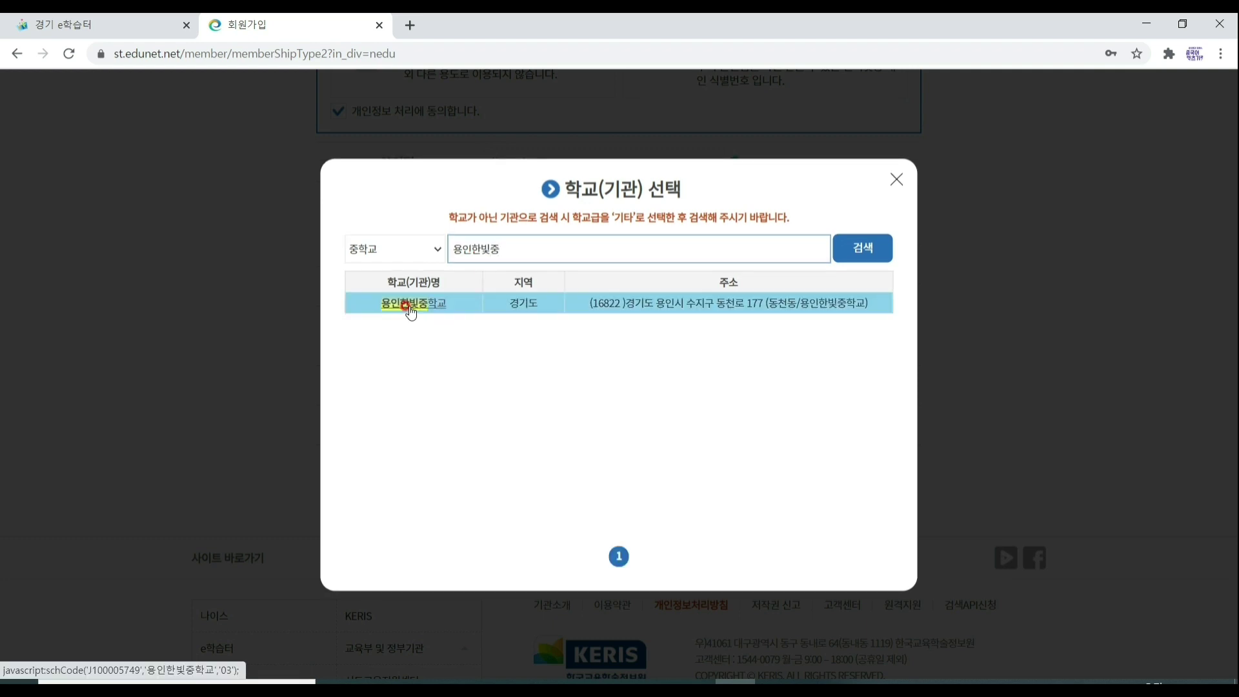
{"action": "left_click", "coordinate": [411, 308]}
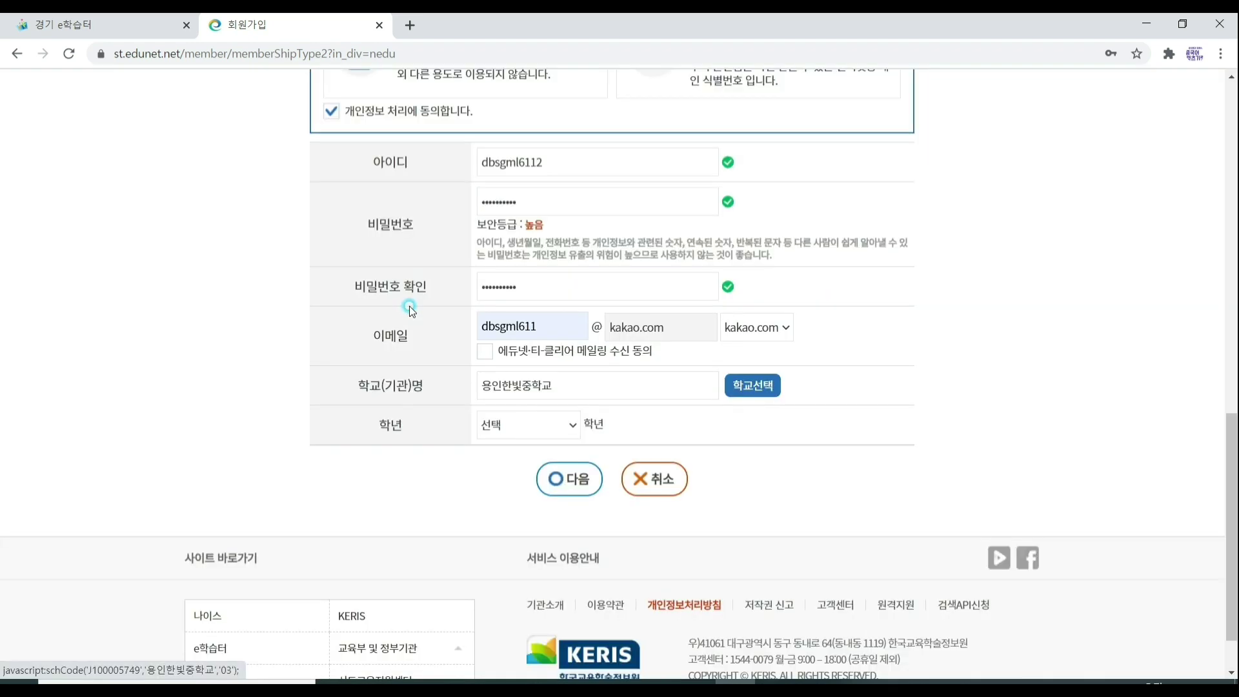
Try grades 1, 2 and 3 in the 학년 dropdown, finally choosing grade 1.
{"action": "left_click", "coordinate": [574, 430]}
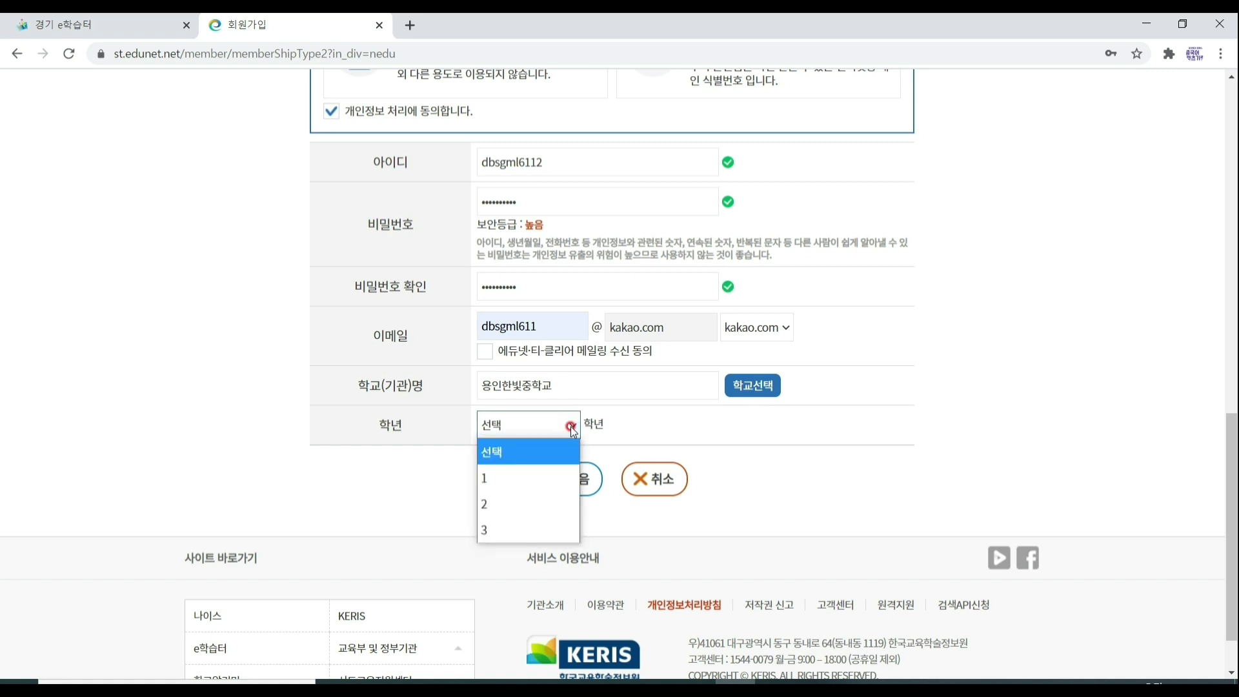
{"action": "left_click", "coordinate": [559, 477]}
{"action": "left_click", "coordinate": [575, 428]}
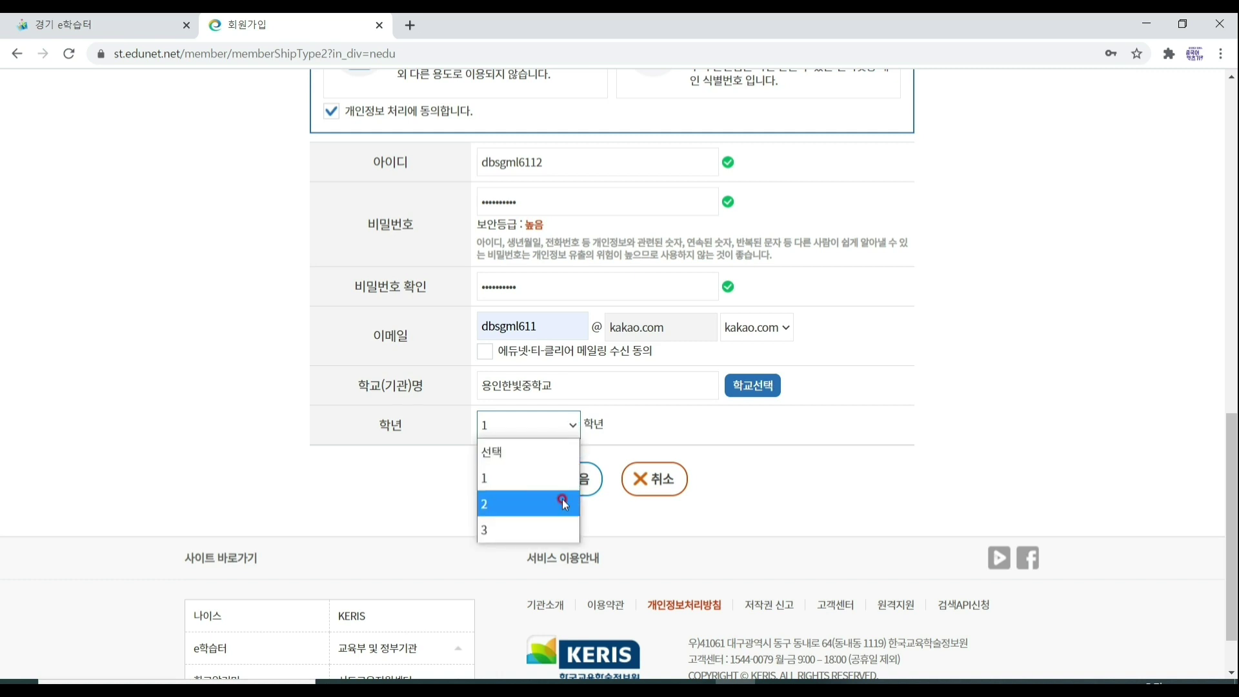
{"action": "left_click", "coordinate": [561, 500]}
{"action": "left_click", "coordinate": [556, 424]}
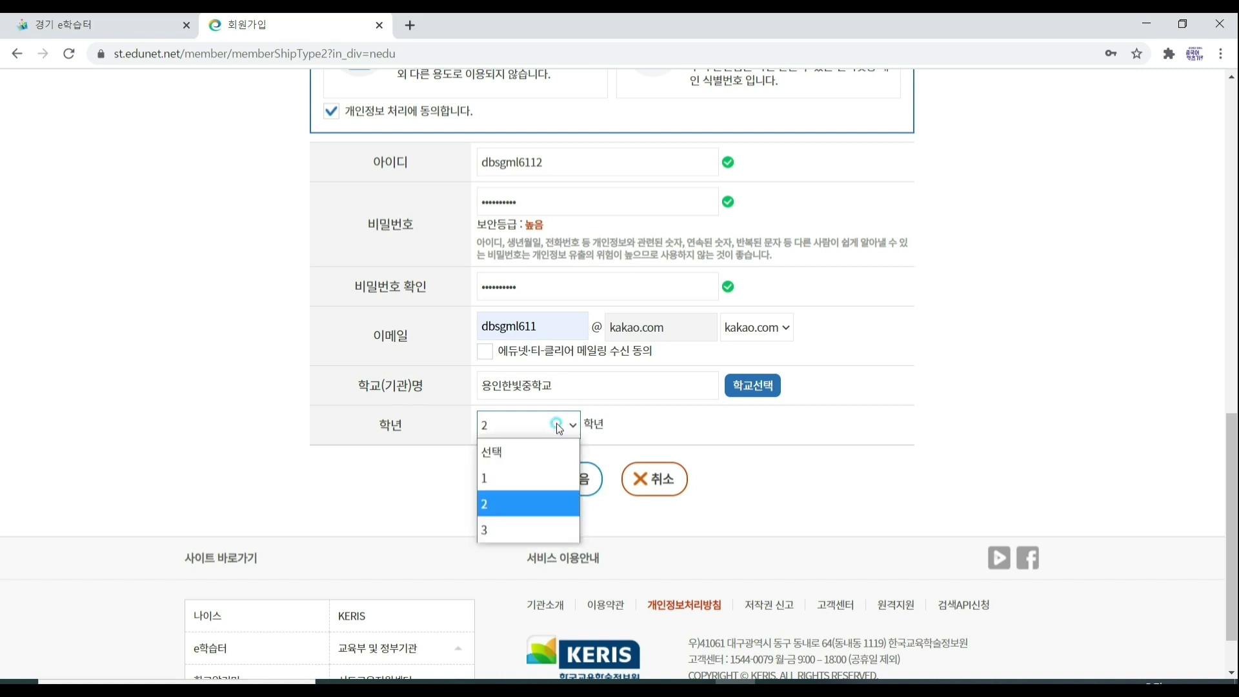
{"action": "left_click", "coordinate": [555, 532]}
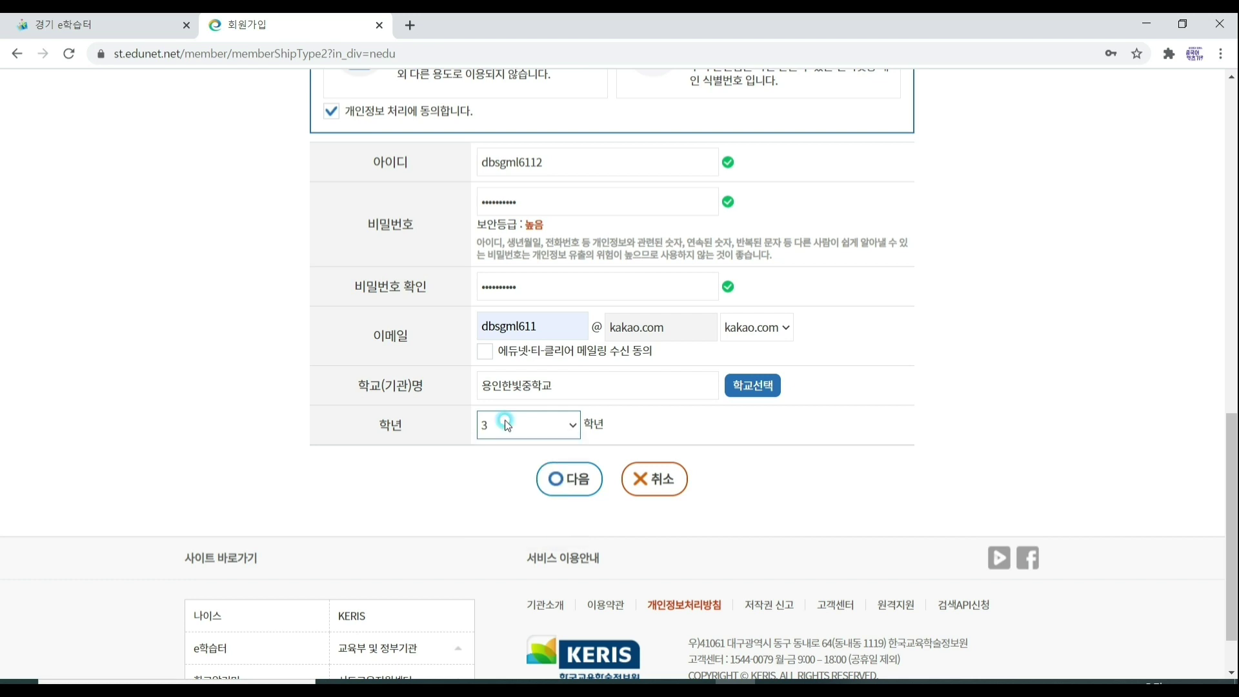
{"action": "left_click", "coordinate": [561, 426]}
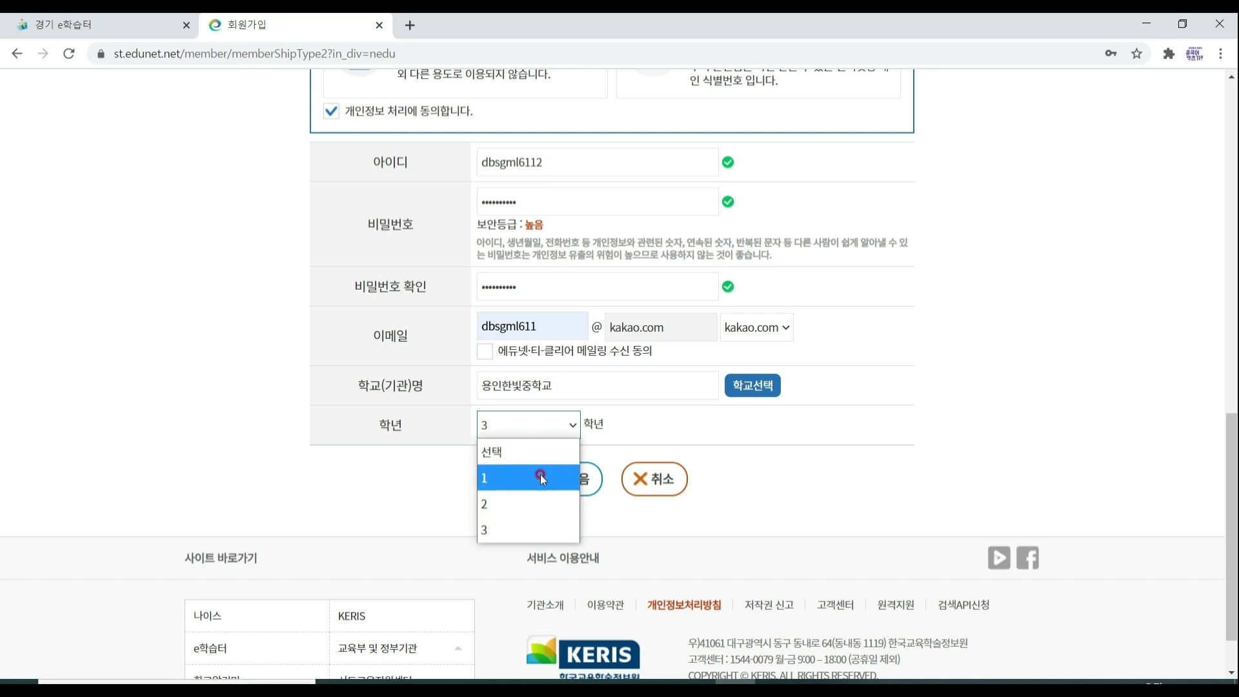
{"action": "left_click", "coordinate": [545, 477]}
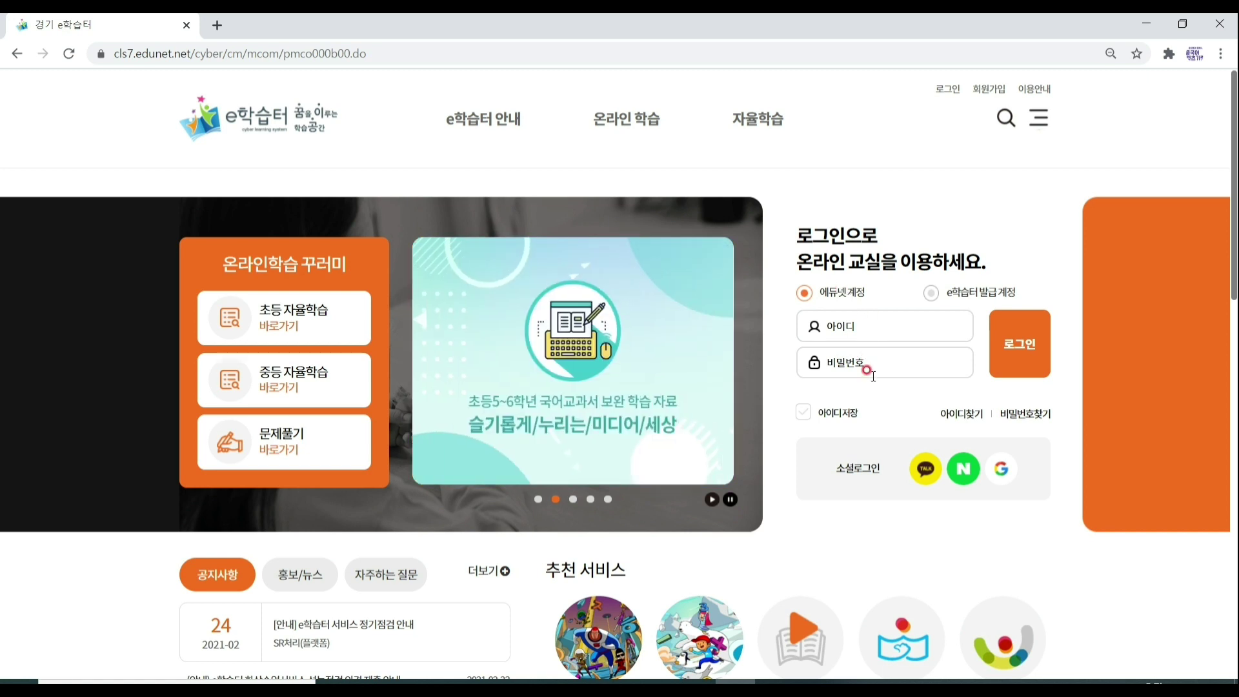
Log in to 경기 e학습터 with the new Edunet account's ID and password.
{"action": "left_click", "coordinate": [865, 328]}
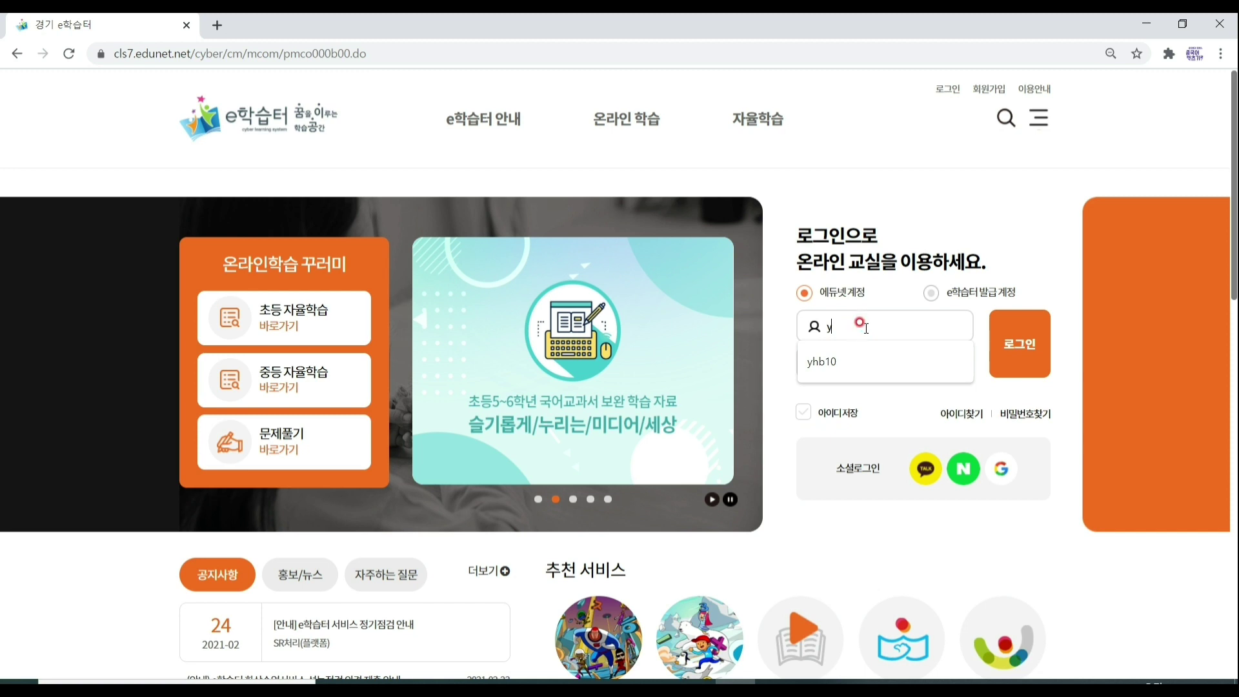
{"action": "type", "text": "yhb-10"}
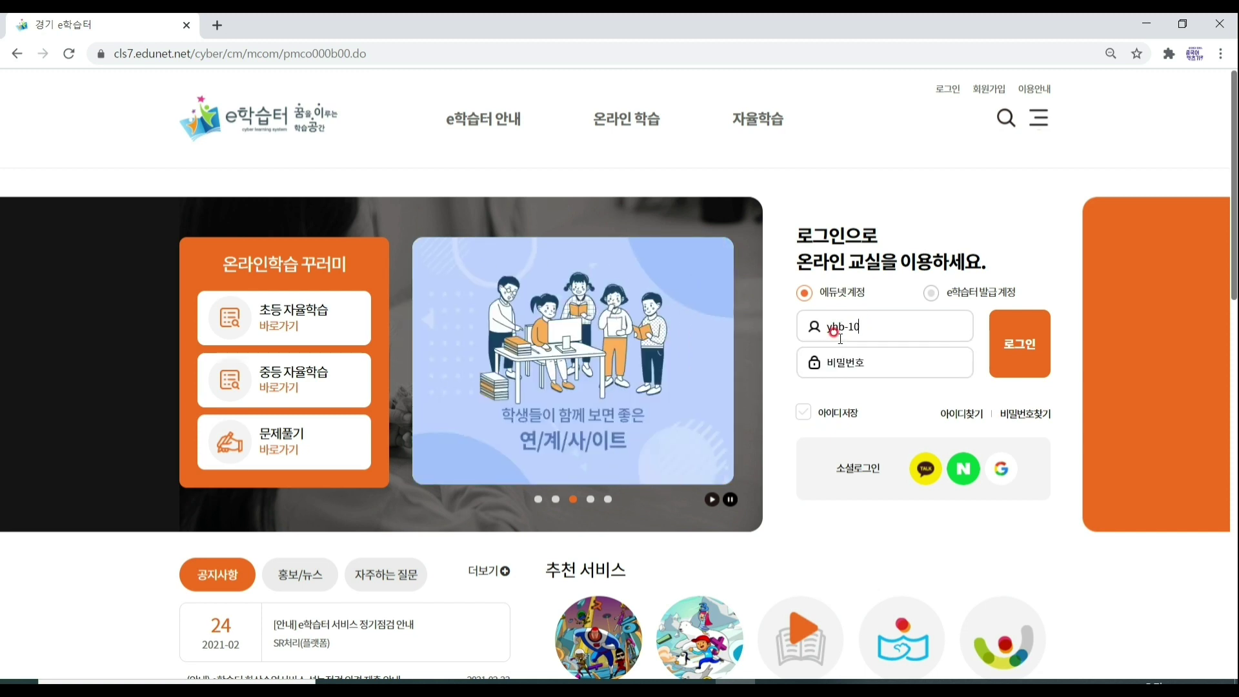
{"action": "type", "text": "********"}
{"action": "key", "text": "Return"}
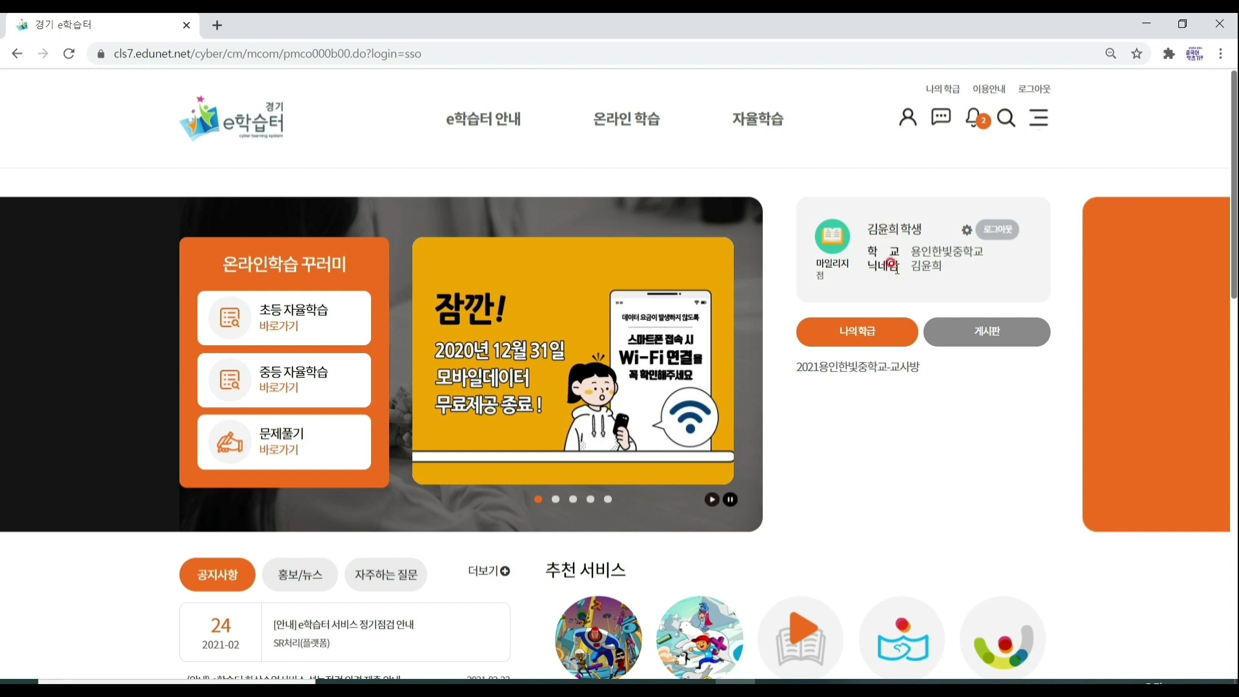
Open 개인정보수정 from the profile gear icon and scroll to school 용인한빛중학교, grade 3학년.
{"action": "left_click", "coordinate": [965, 231]}
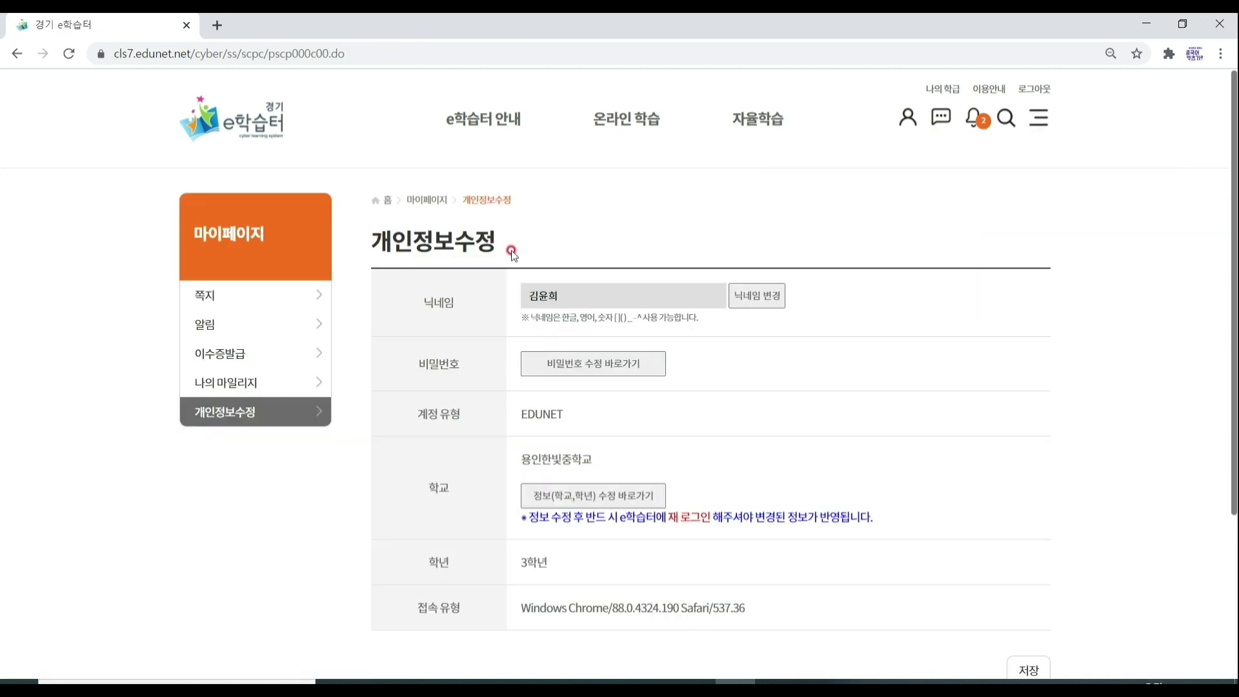
{"action": "scroll", "coordinate": [849, 376], "scroll_direction": "down", "scroll_amount": 1}
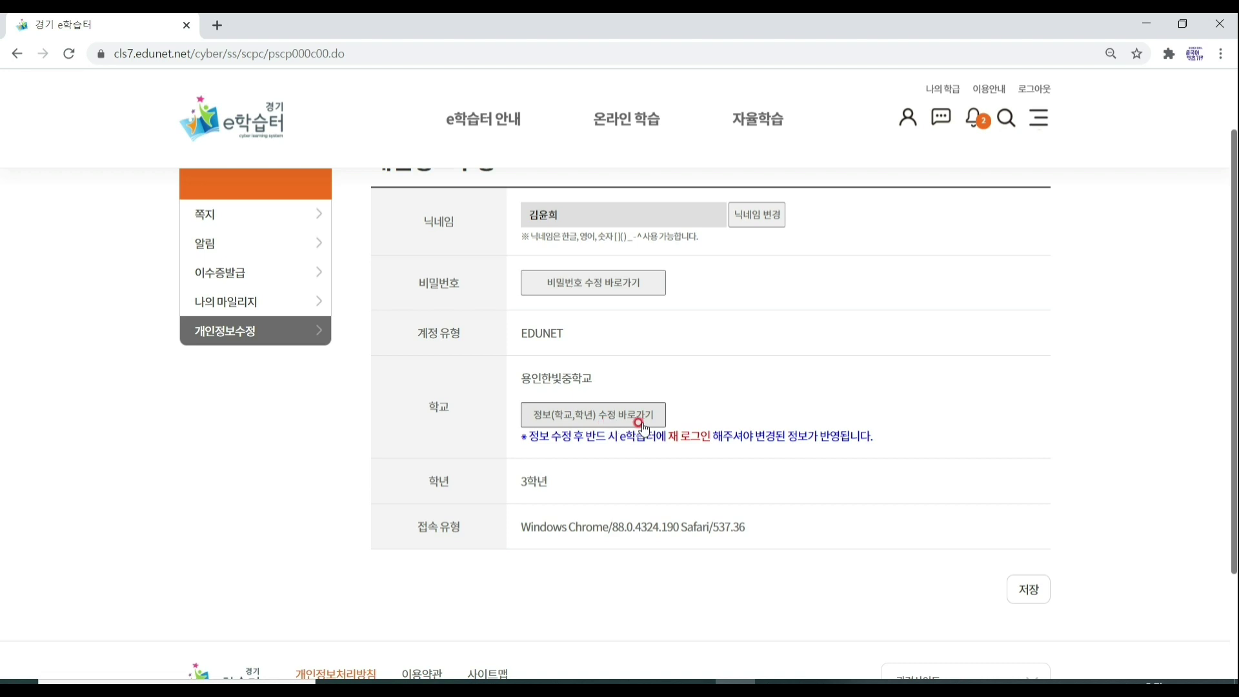
Go to 정보(학교,학년) 수정 바로가기 and choose 회원정보변경.
{"action": "left_click", "coordinate": [640, 424]}
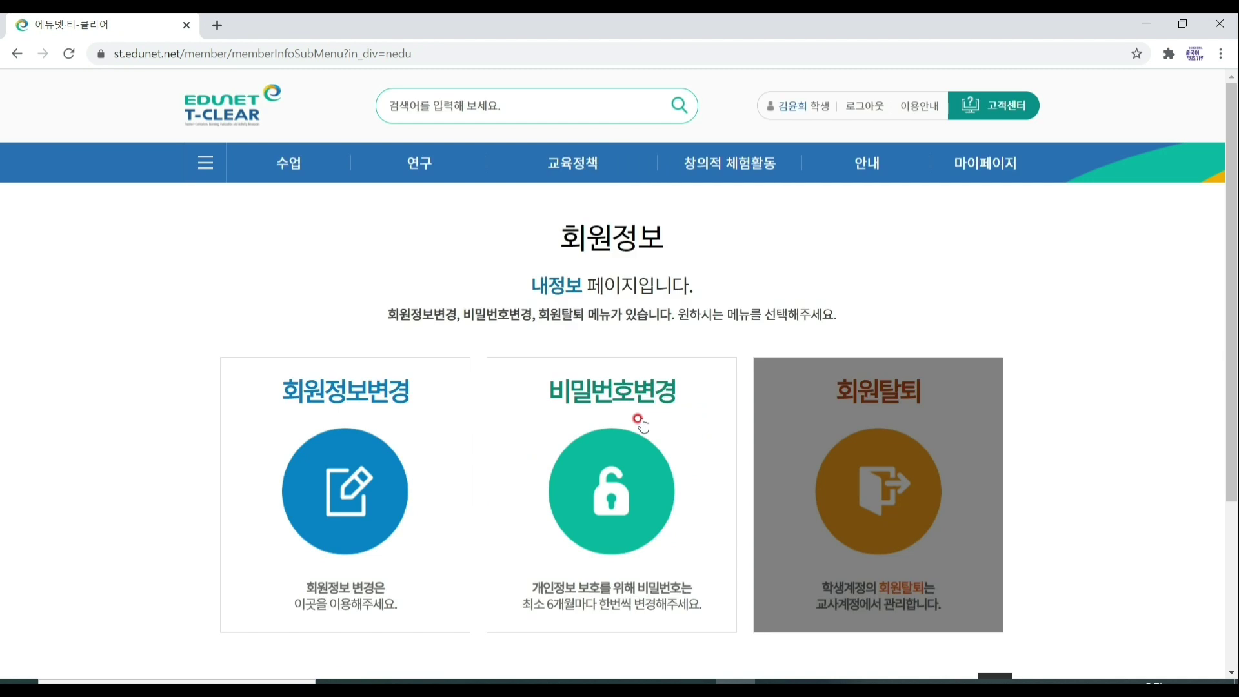
{"action": "scroll", "coordinate": [641, 425], "scroll_direction": "down", "scroll_amount": 1}
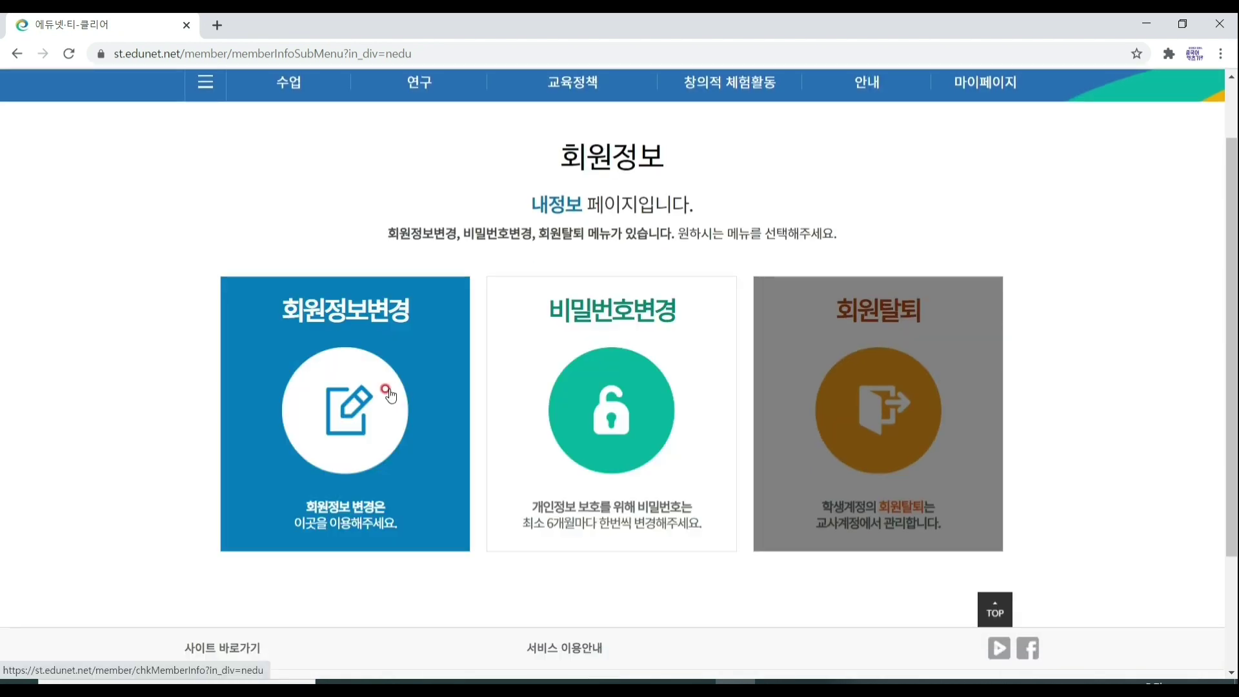
{"action": "left_click", "coordinate": [391, 396]}
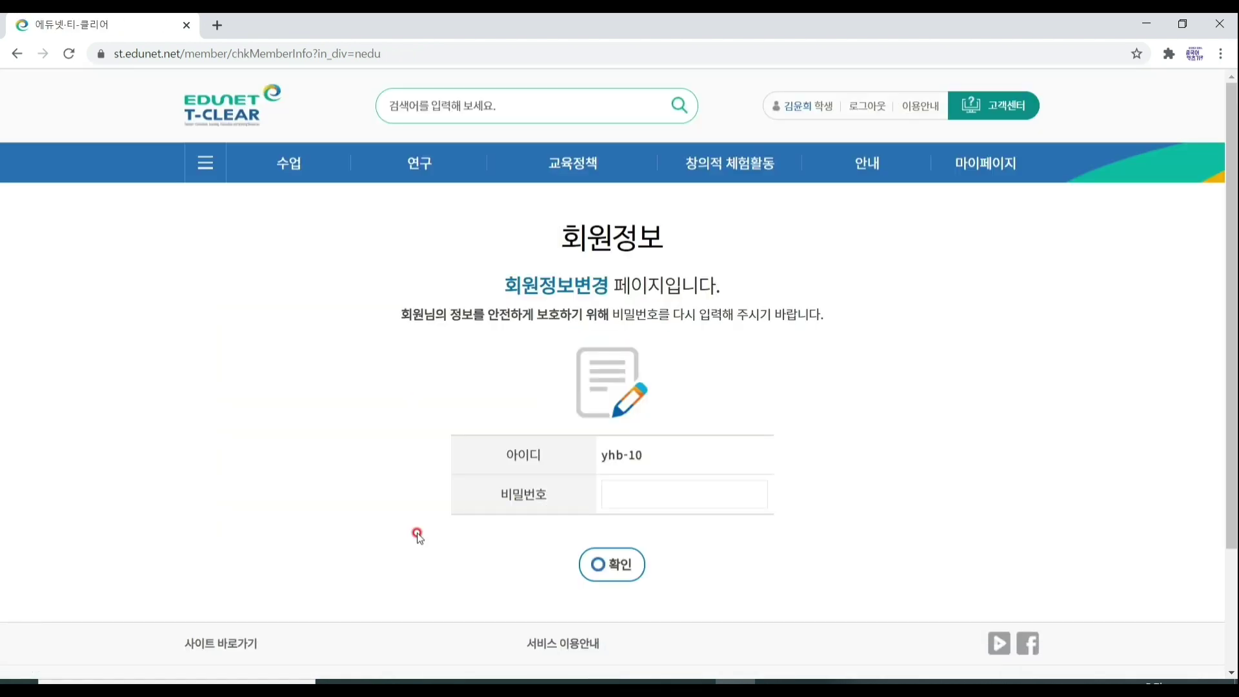
Re-enter the account password and review the editing-restricted 회원정보변경 form.
{"action": "left_click", "coordinate": [610, 495]}
{"action": "type", "text": "••••••••"}
{"action": "left_click", "coordinate": [607, 575]}
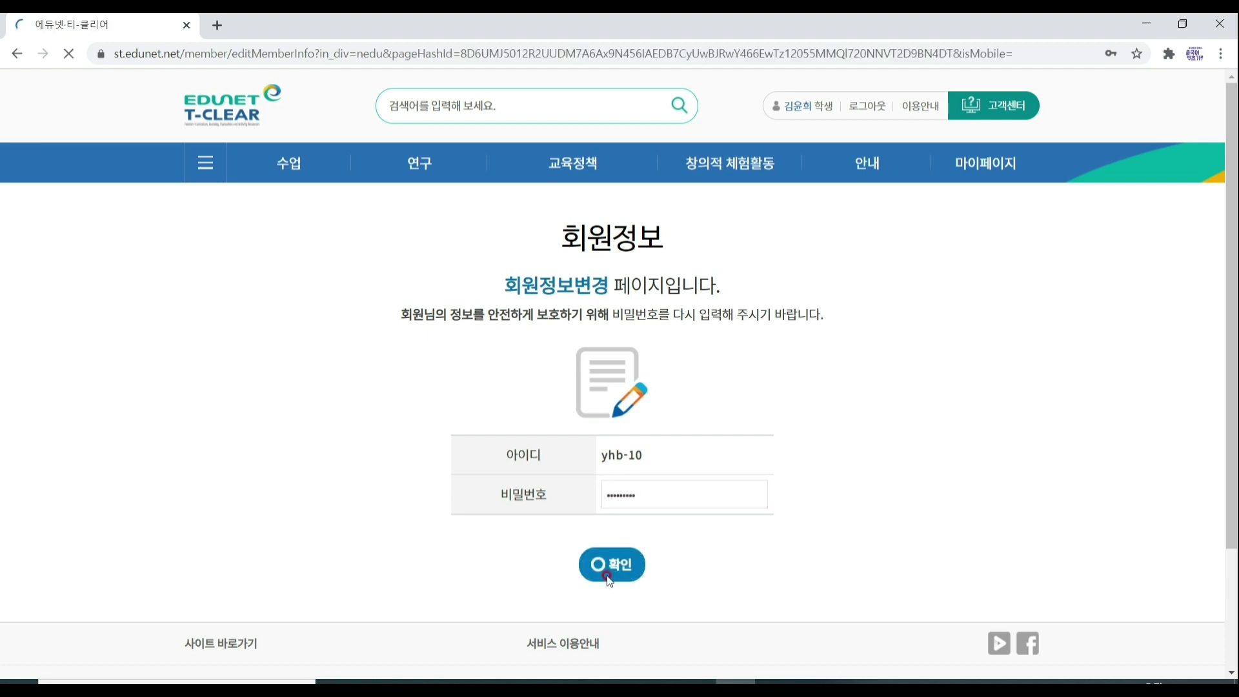
{"action": "scroll", "coordinate": [607, 575], "scroll_direction": "down", "scroll_amount": 2}
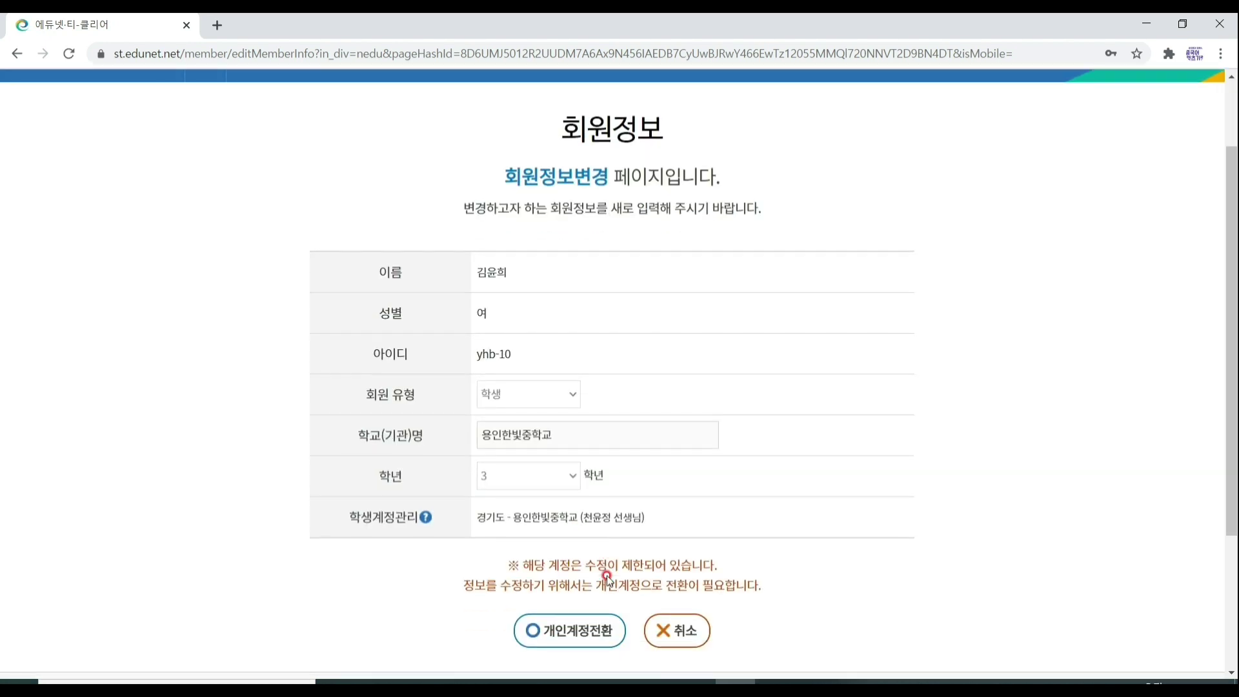
{"action": "scroll", "coordinate": [607, 577], "scroll_direction": "down", "scroll_amount": 1}
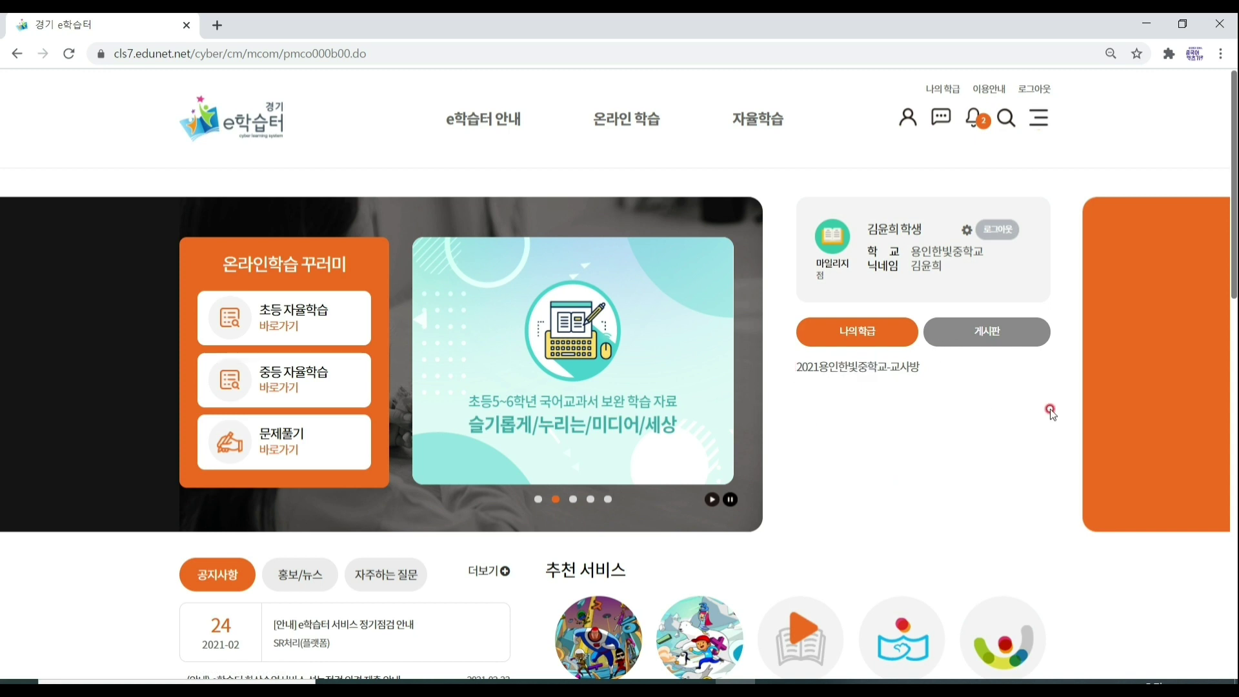
Find the 용인한빛중3-1 class through 학급 찾기 and request enrollment with 수강 신청.
{"action": "mouse_move", "coordinate": [623, 119]}
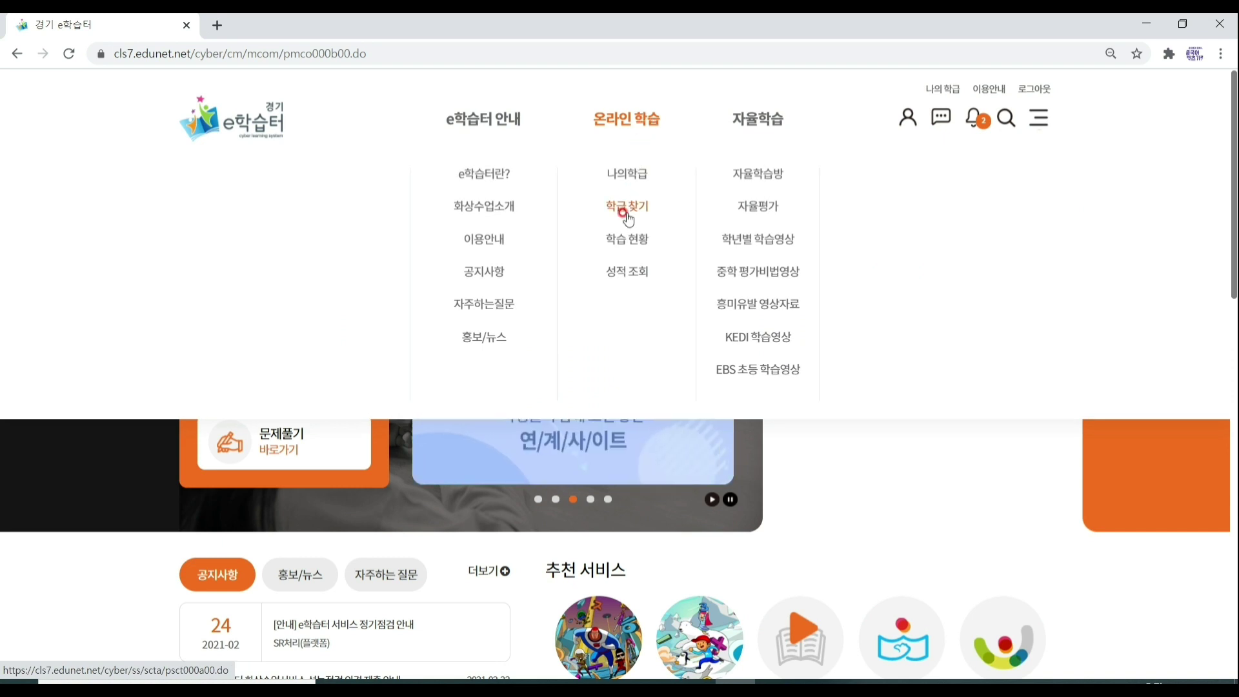
{"action": "left_click", "coordinate": [624, 212]}
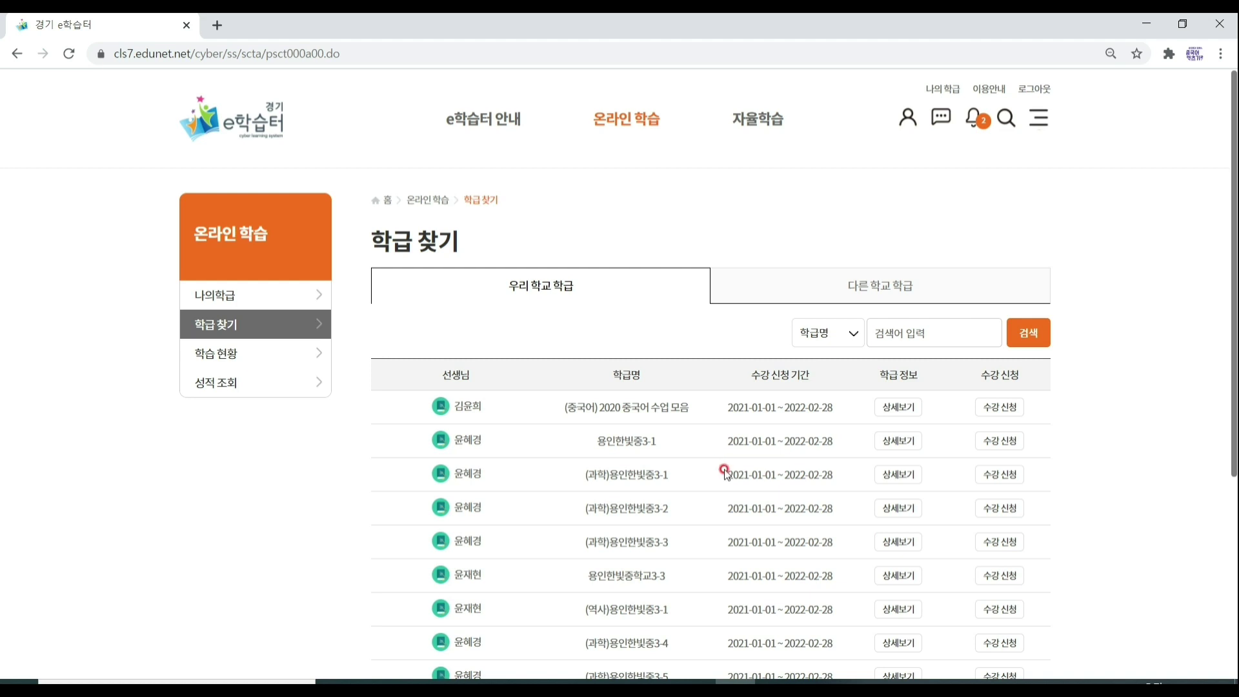
{"action": "scroll", "coordinate": [756, 476], "scroll_direction": "down", "scroll_amount": 3}
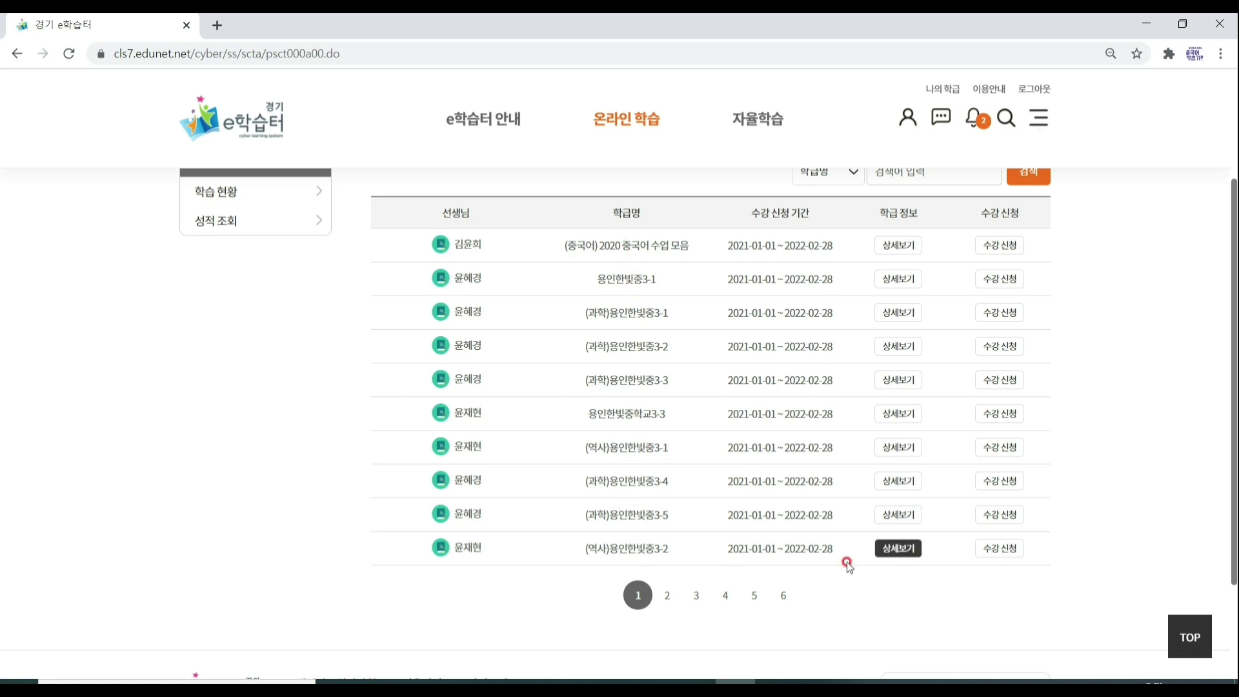
{"action": "scroll", "coordinate": [878, 465], "scroll_direction": "up", "scroll_amount": 1}
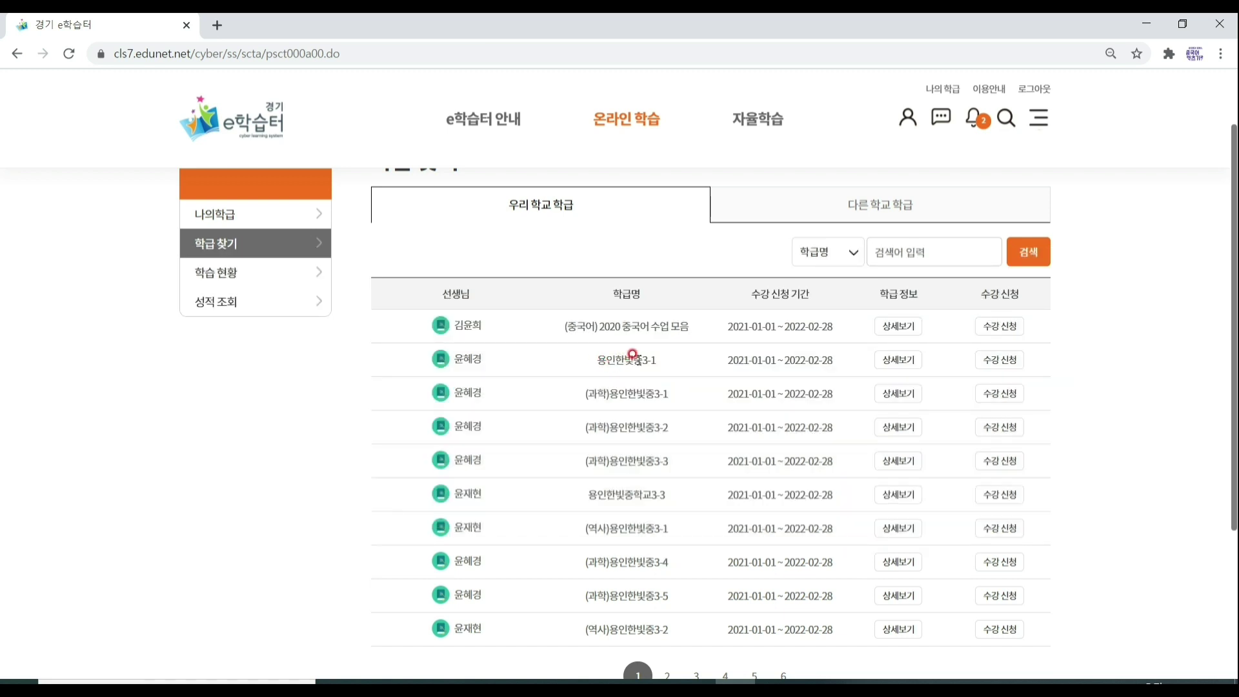
{"action": "left_click", "coordinate": [1008, 357]}
{"action": "scroll", "coordinate": [710, 387], "scroll_direction": "down", "scroll_amount": 3}
{"action": "scroll", "coordinate": [711, 387], "scroll_direction": "up", "scroll_amount": 4}
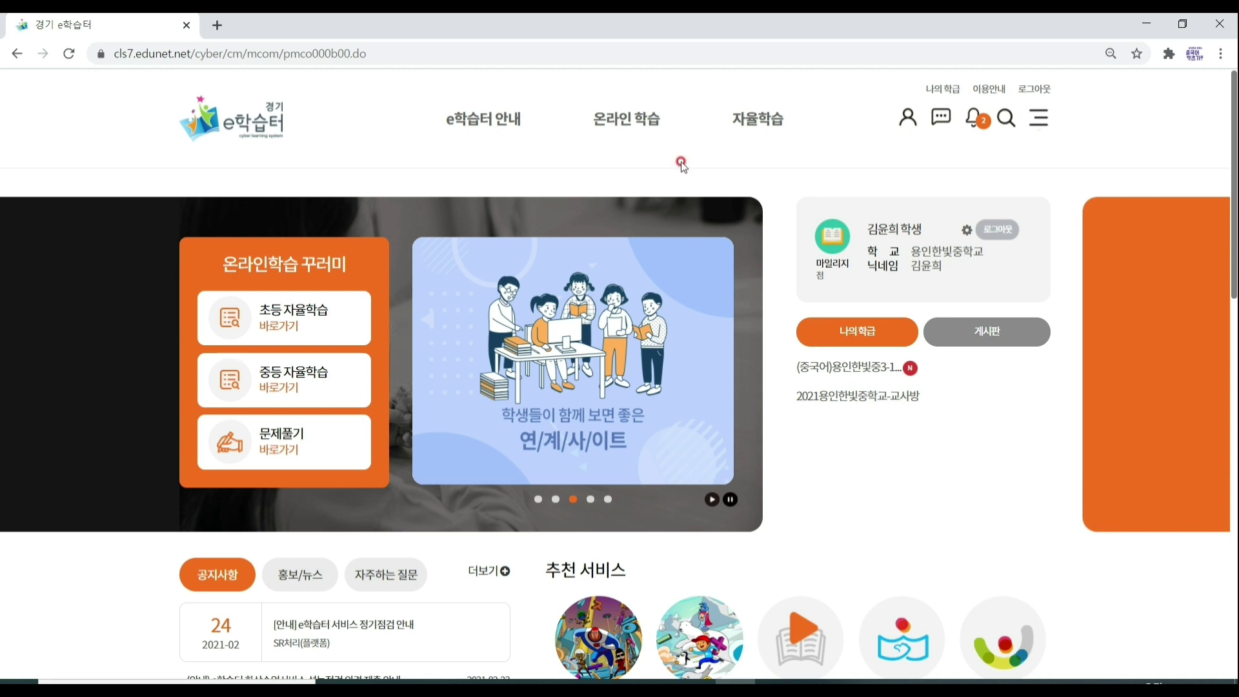
Open 나의학급 under 온라인 학습 to list both enrolled classes.
{"action": "mouse_move", "coordinate": [645, 122]}
{"action": "left_click", "coordinate": [635, 184]}
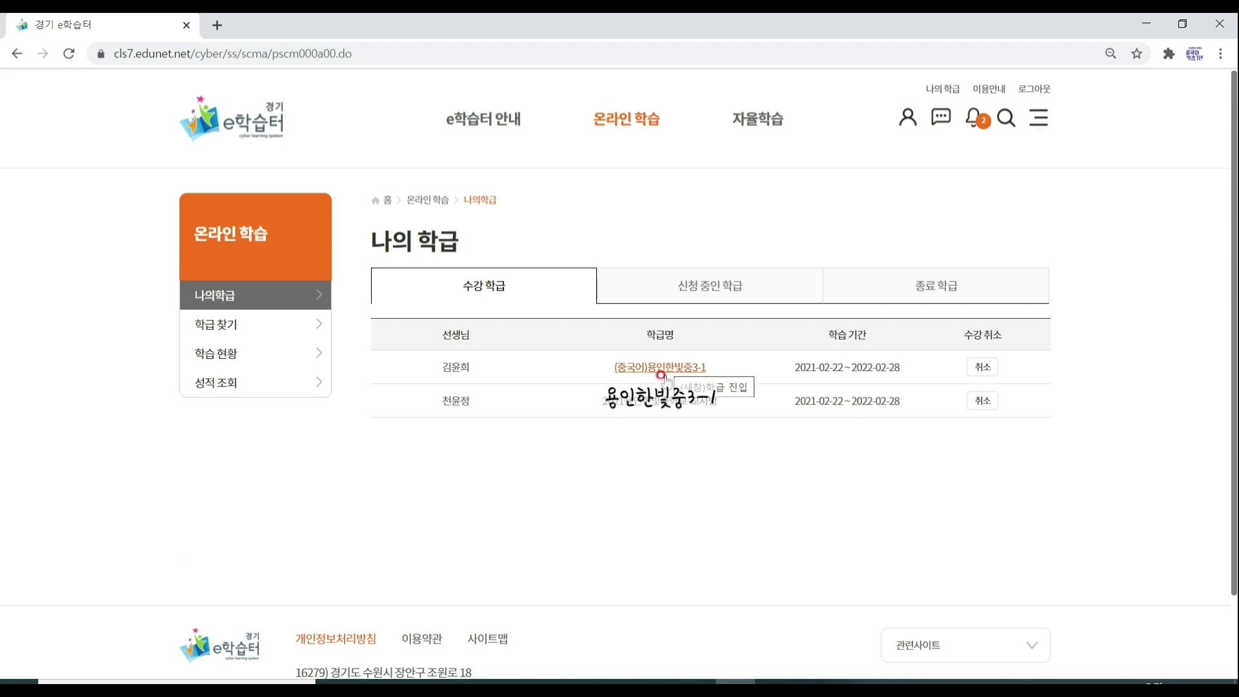
Open the 2021용인한빛중학교-교사방 class, check the video class invitation, and join 조회 및 종례 화상수업.
{"action": "left_click", "coordinate": [673, 410]}
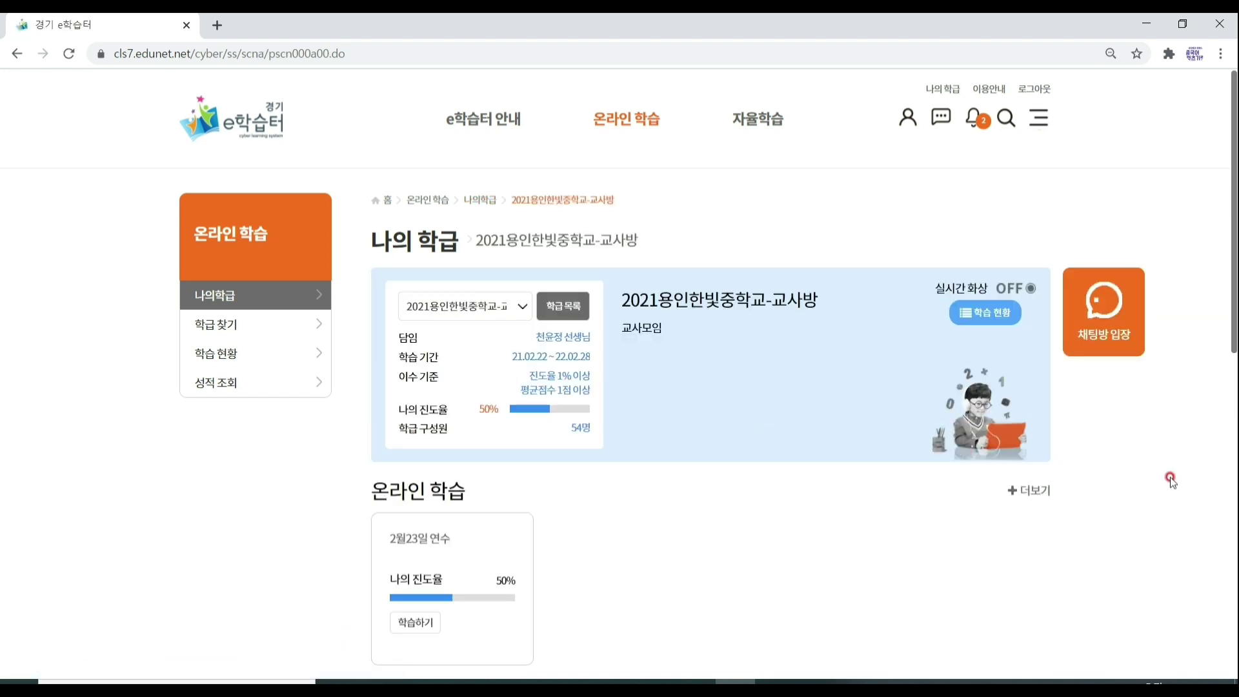
{"action": "scroll", "coordinate": [1171, 480], "scroll_direction": "down", "scroll_amount": 1}
{"action": "scroll", "coordinate": [1171, 480], "scroll_direction": "down", "scroll_amount": 4}
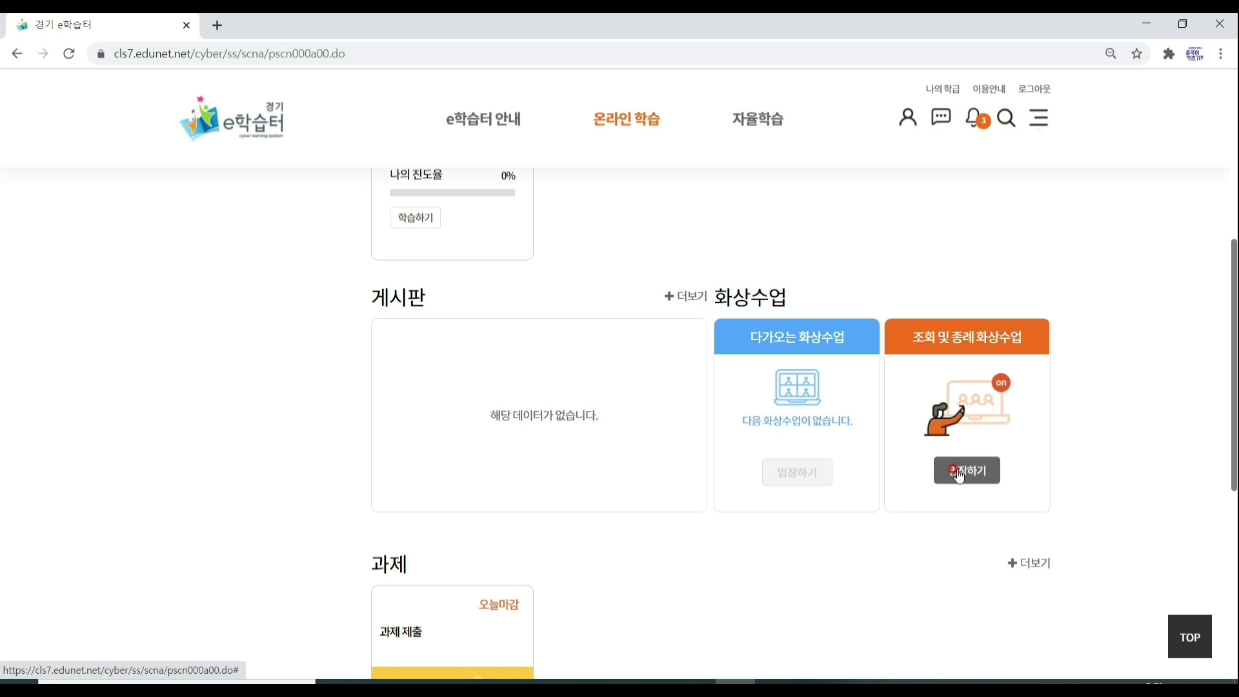
{"action": "left_click", "coordinate": [976, 118]}
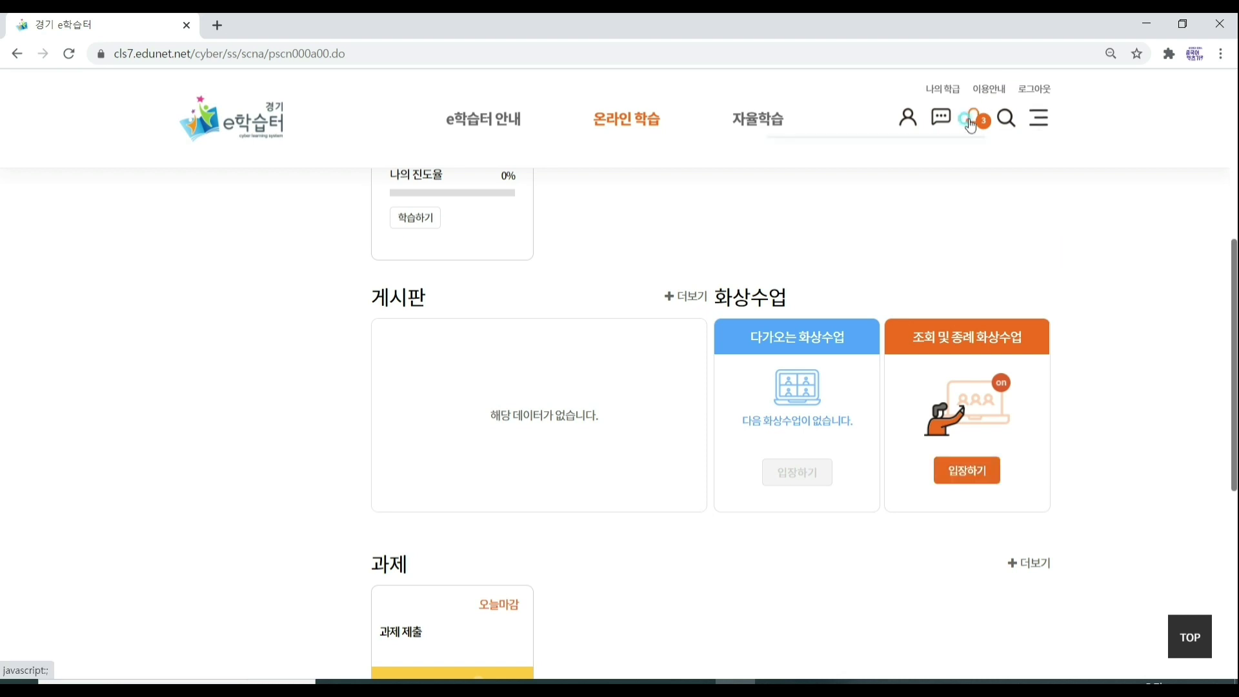
{"action": "left_click", "coordinate": [929, 193]}
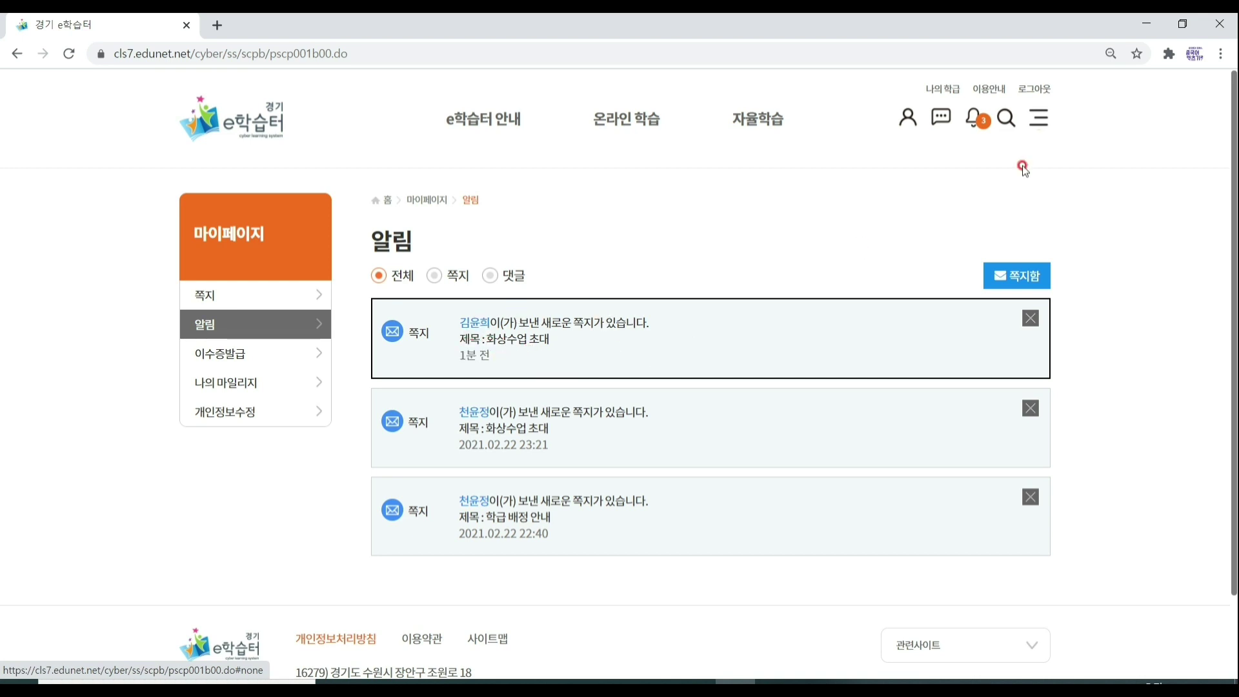
{"action": "left_click", "coordinate": [14, 56]}
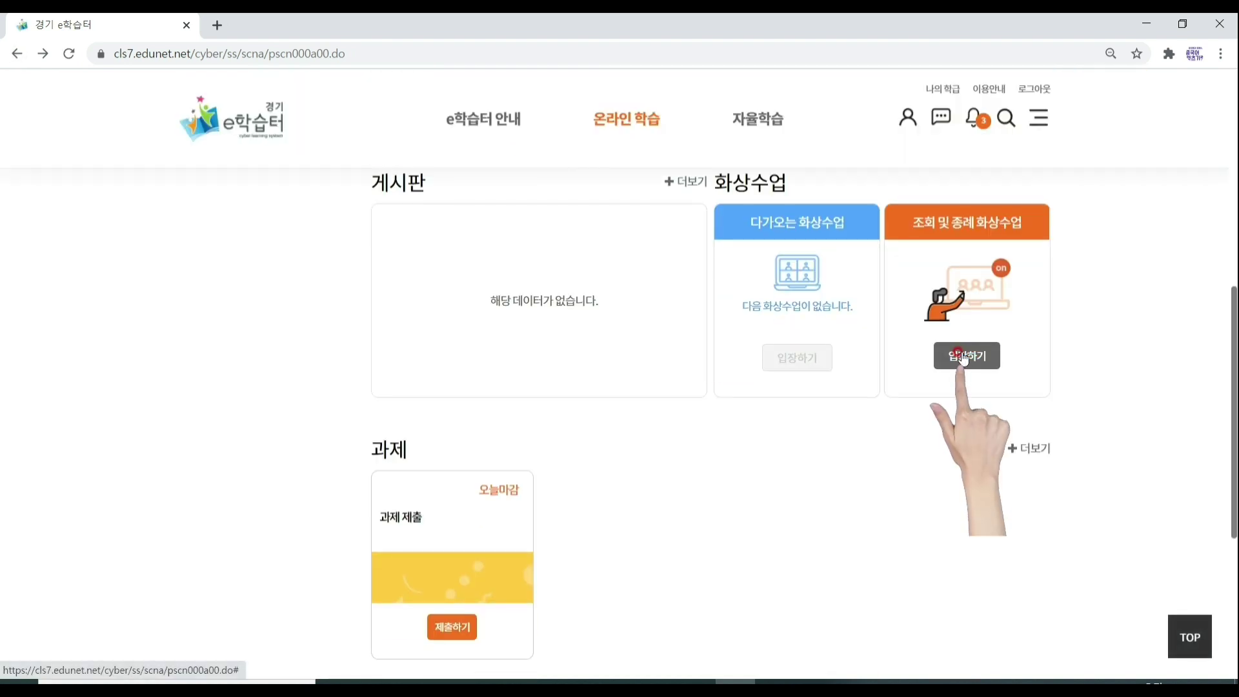
{"action": "left_click", "coordinate": [962, 355]}
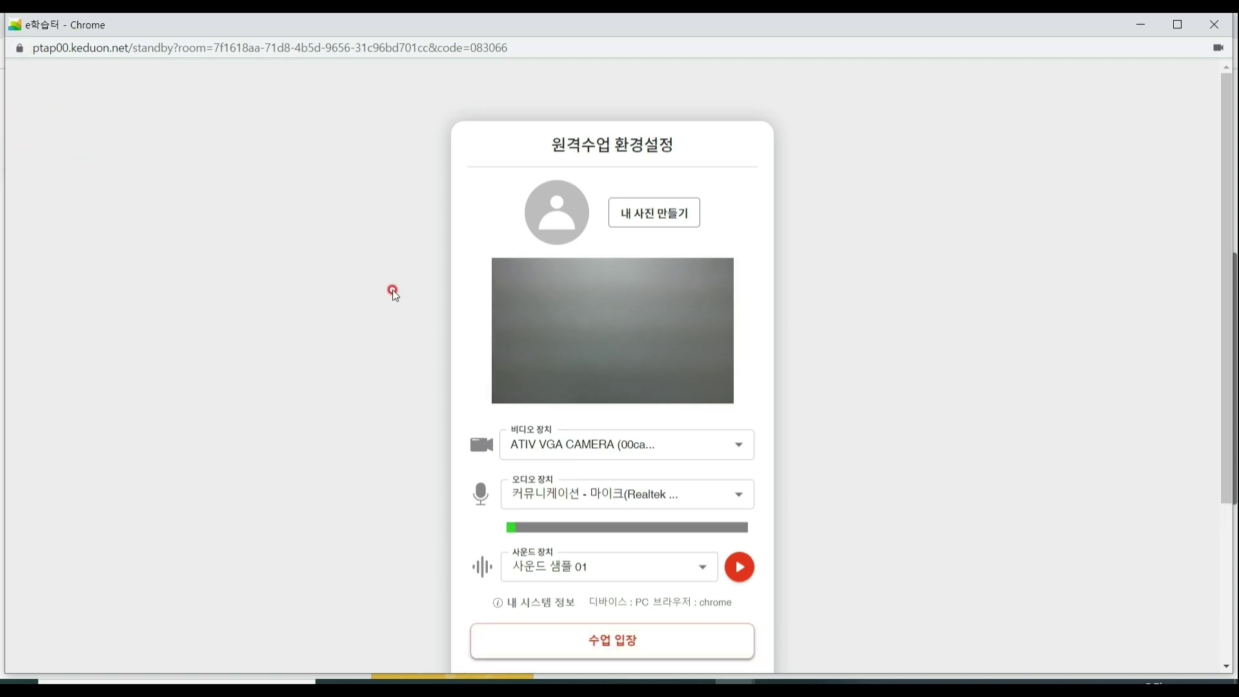
Enter the video classroom with camera on, mute the sound, then close the room window.
{"action": "left_click", "coordinate": [643, 654]}
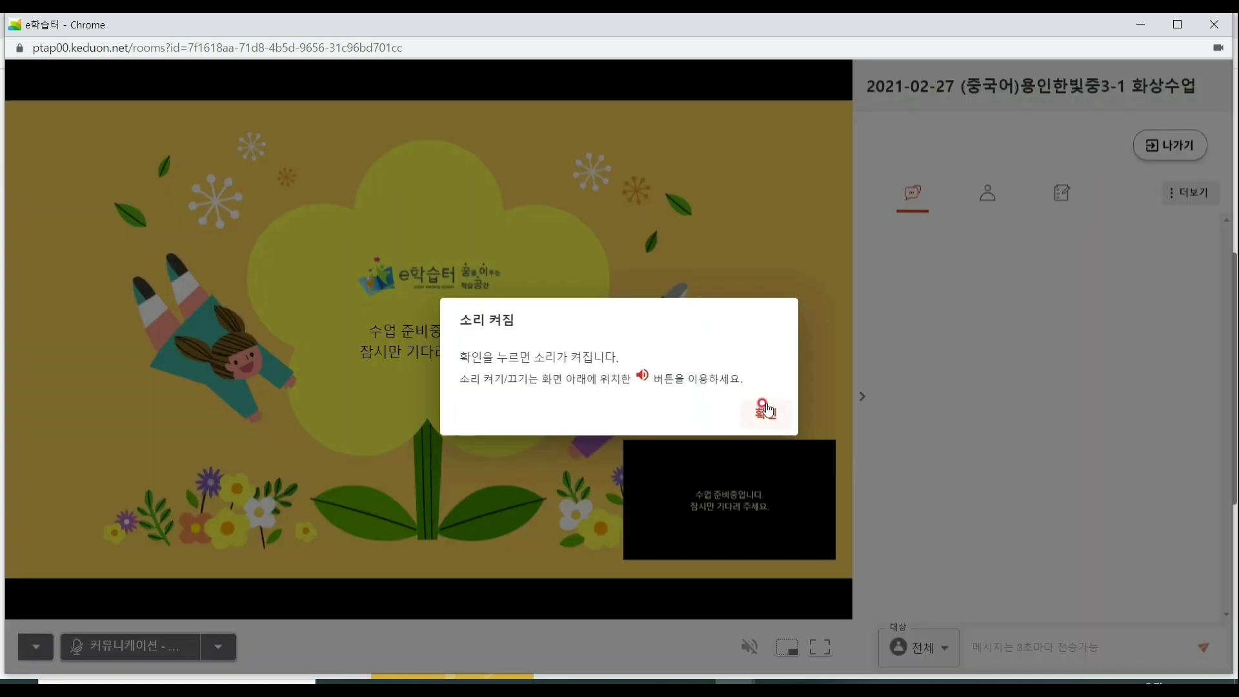
{"action": "left_click", "coordinate": [770, 411]}
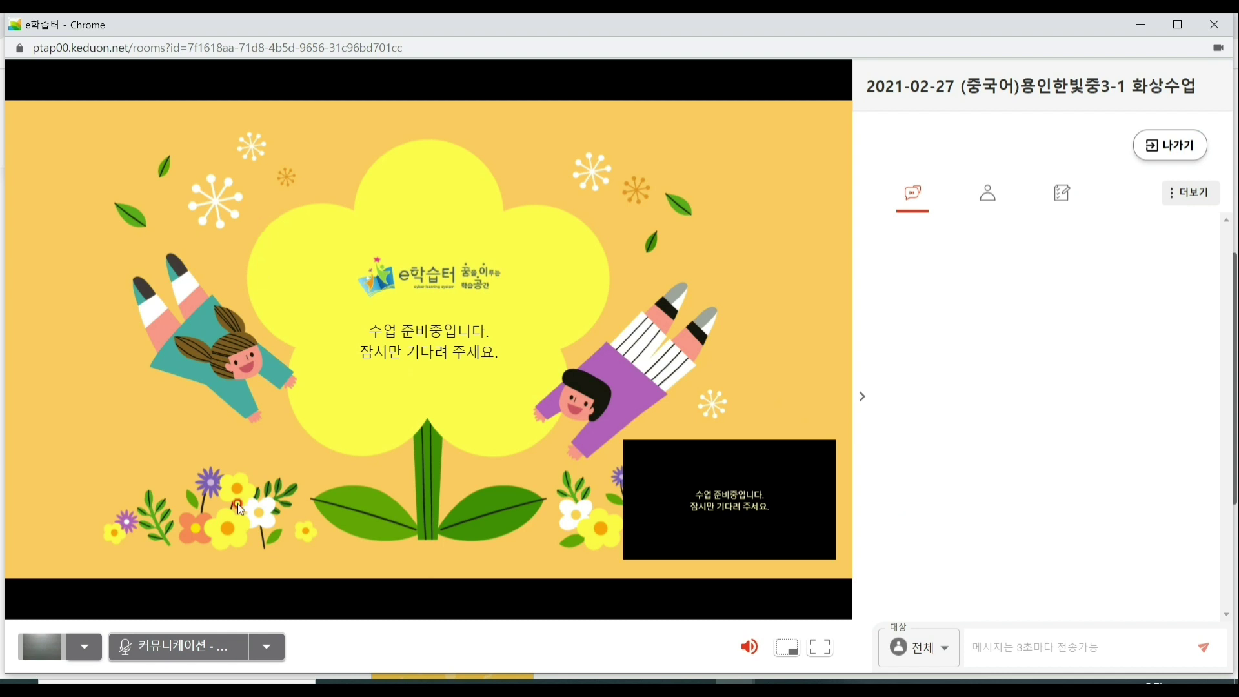
{"action": "left_click", "coordinate": [28, 660]}
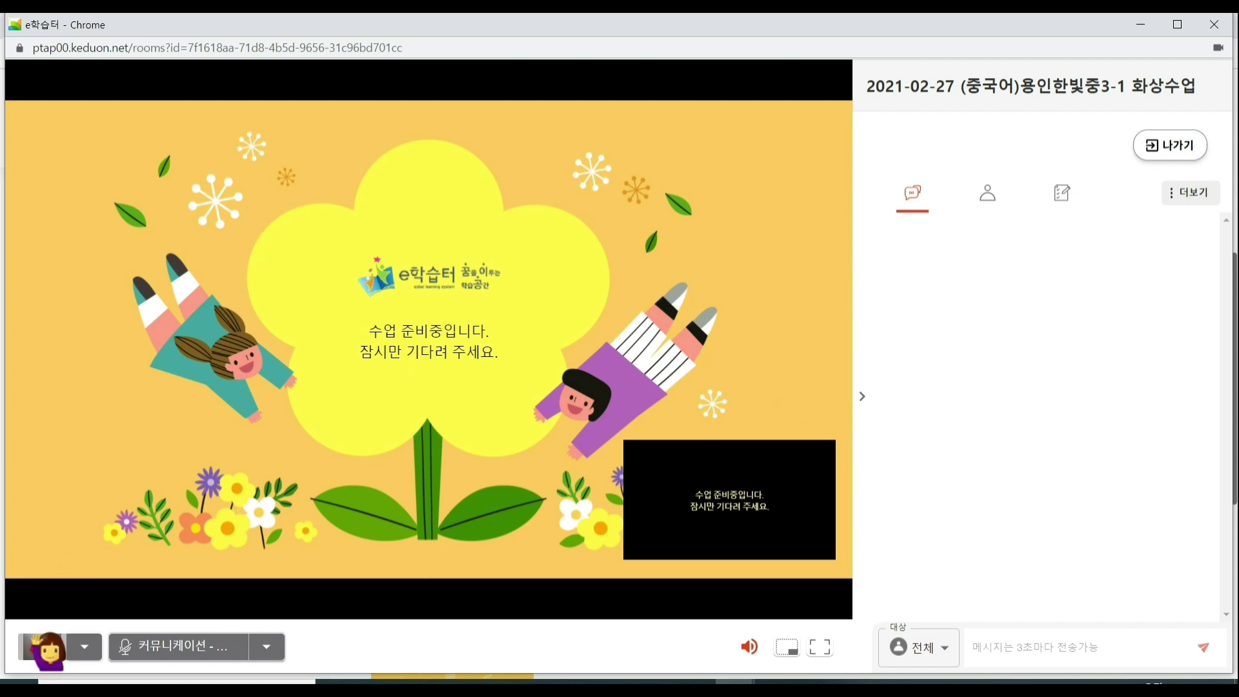
{"action": "left_click", "coordinate": [43, 657]}
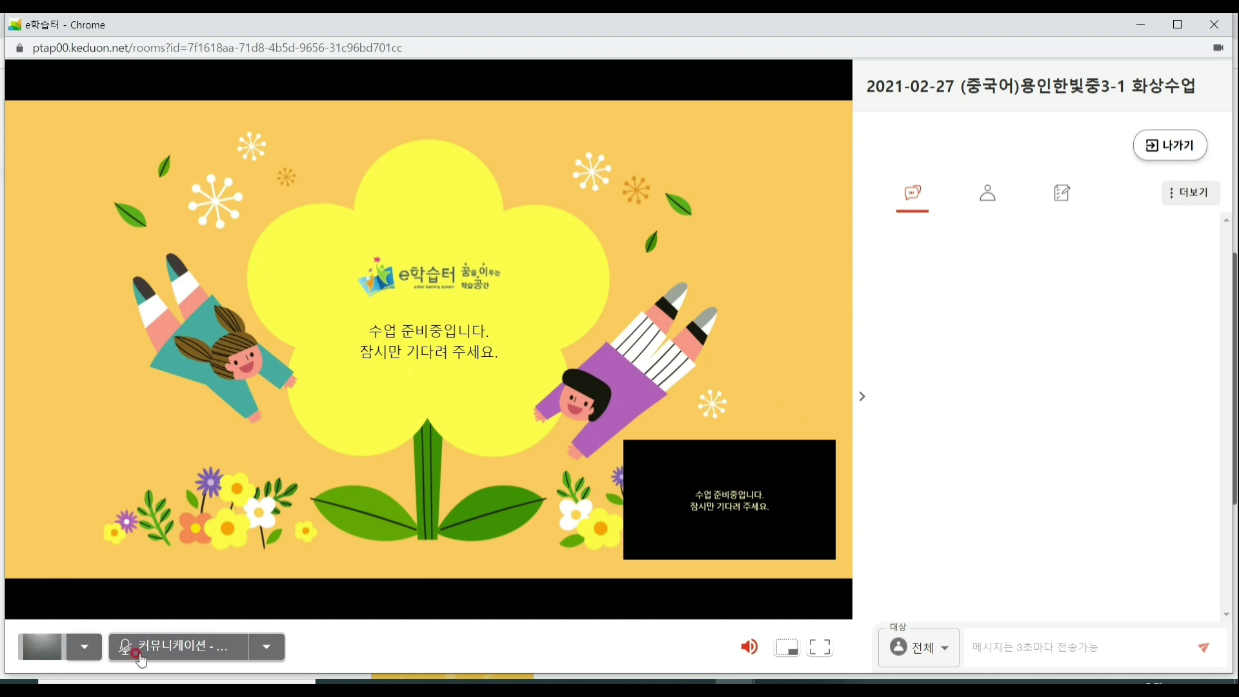
{"action": "left_click", "coordinate": [750, 647]}
{"action": "left_click", "coordinate": [1214, 24]}
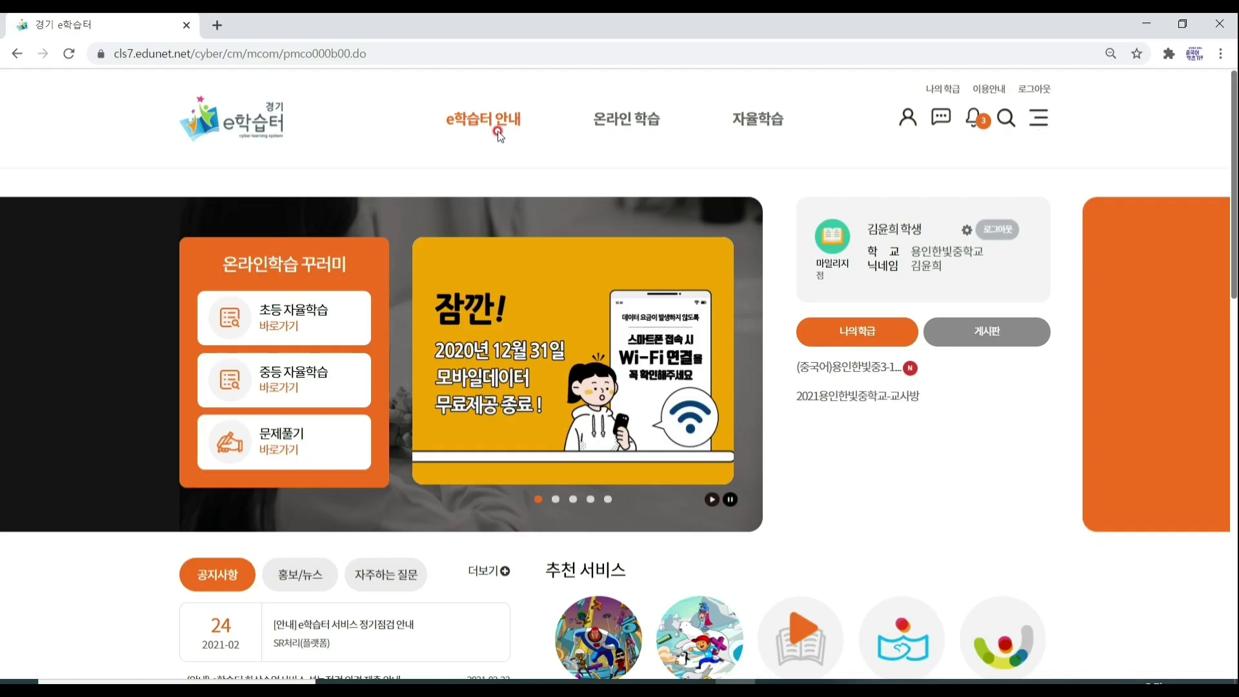
Open the (중국어)용인한빛중3-1 class from the 나의학급 list under 온라인 학습.
{"action": "mouse_move", "coordinate": [512, 121]}
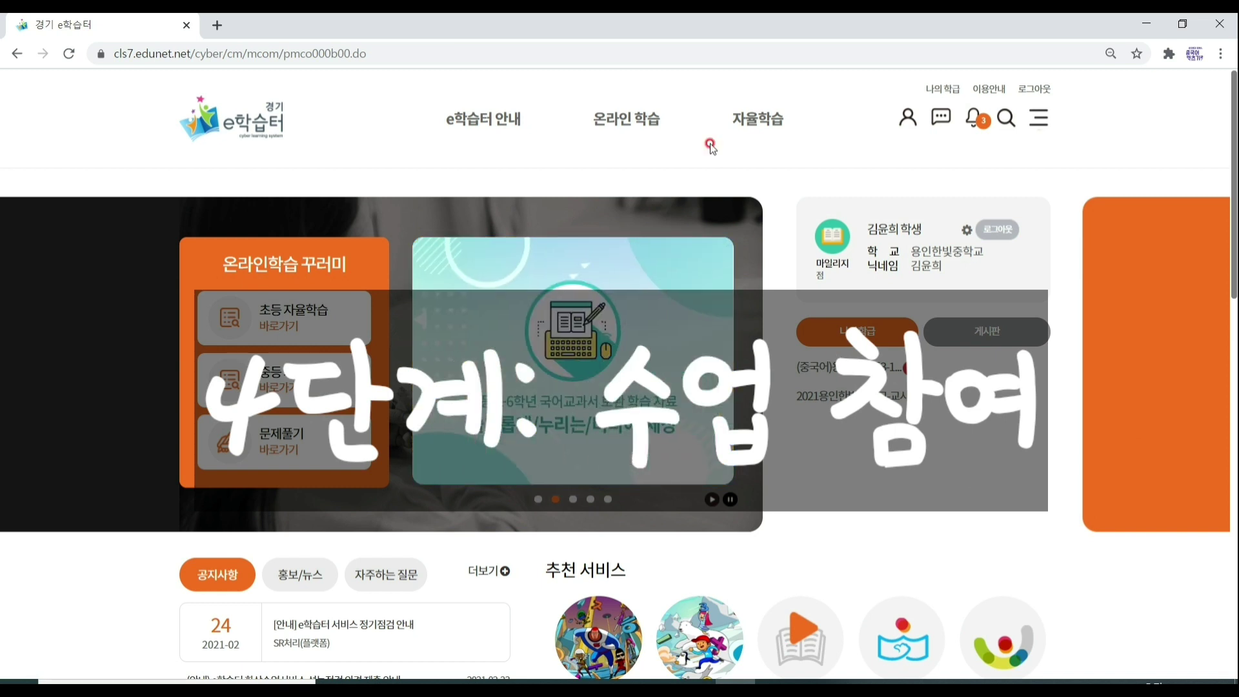
{"action": "mouse_move", "coordinate": [623, 120]}
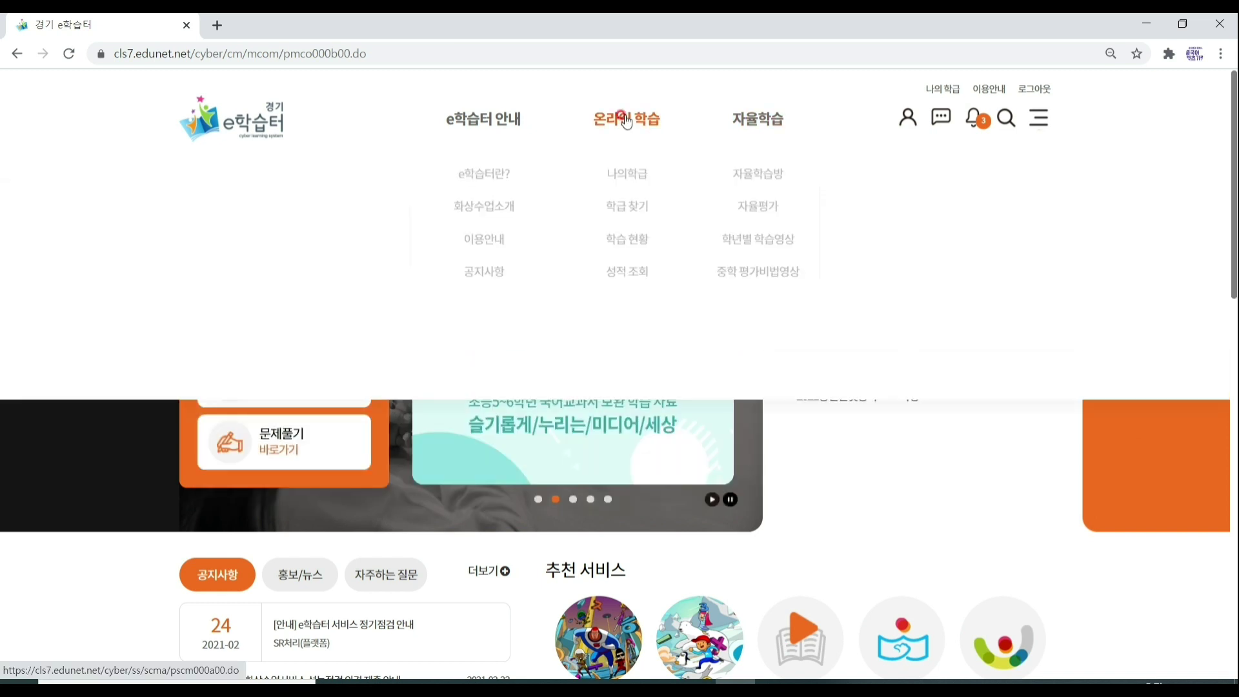
{"action": "left_click", "coordinate": [634, 176]}
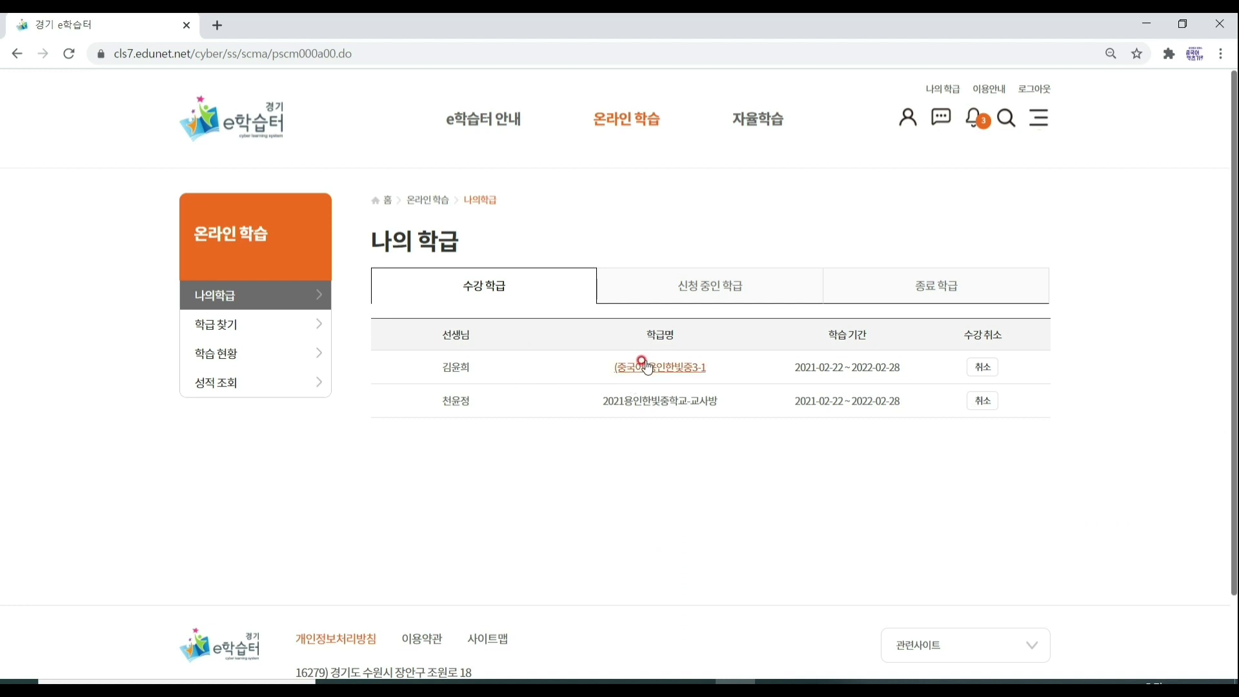
{"action": "left_click", "coordinate": [647, 368]}
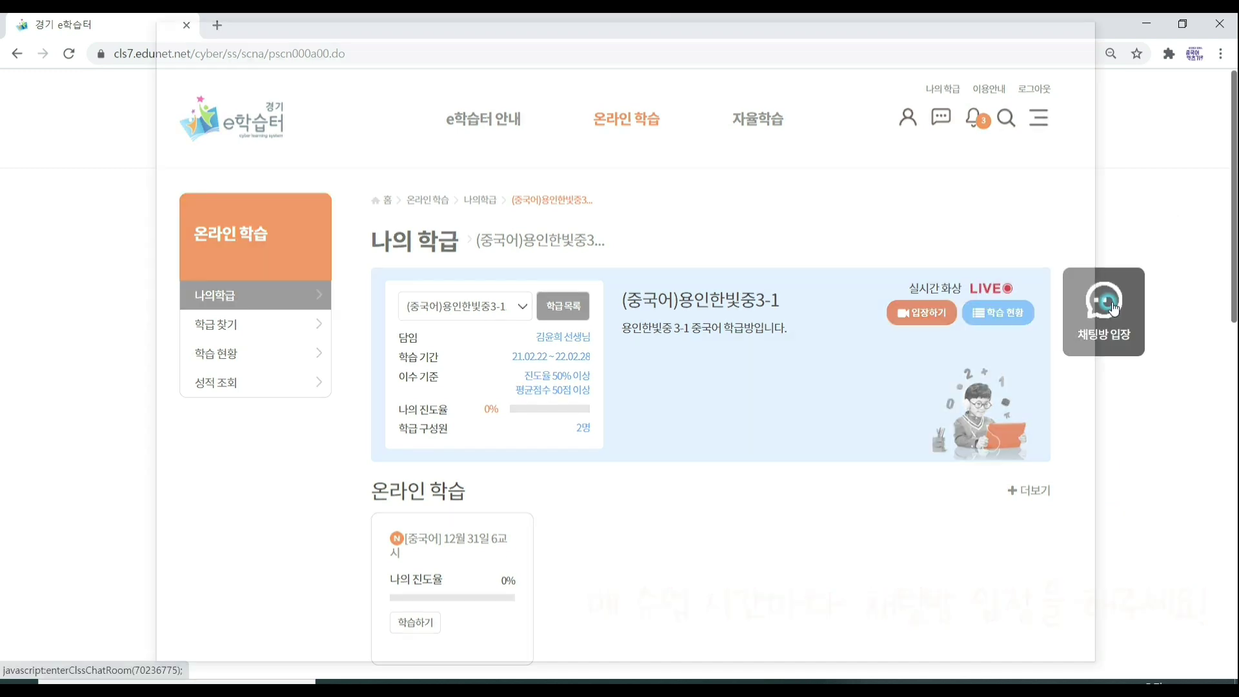
Post a 안녕하세요 greeting with the student's number, name and attendance in chat, then minimize it.
{"action": "left_click", "coordinate": [1110, 300]}
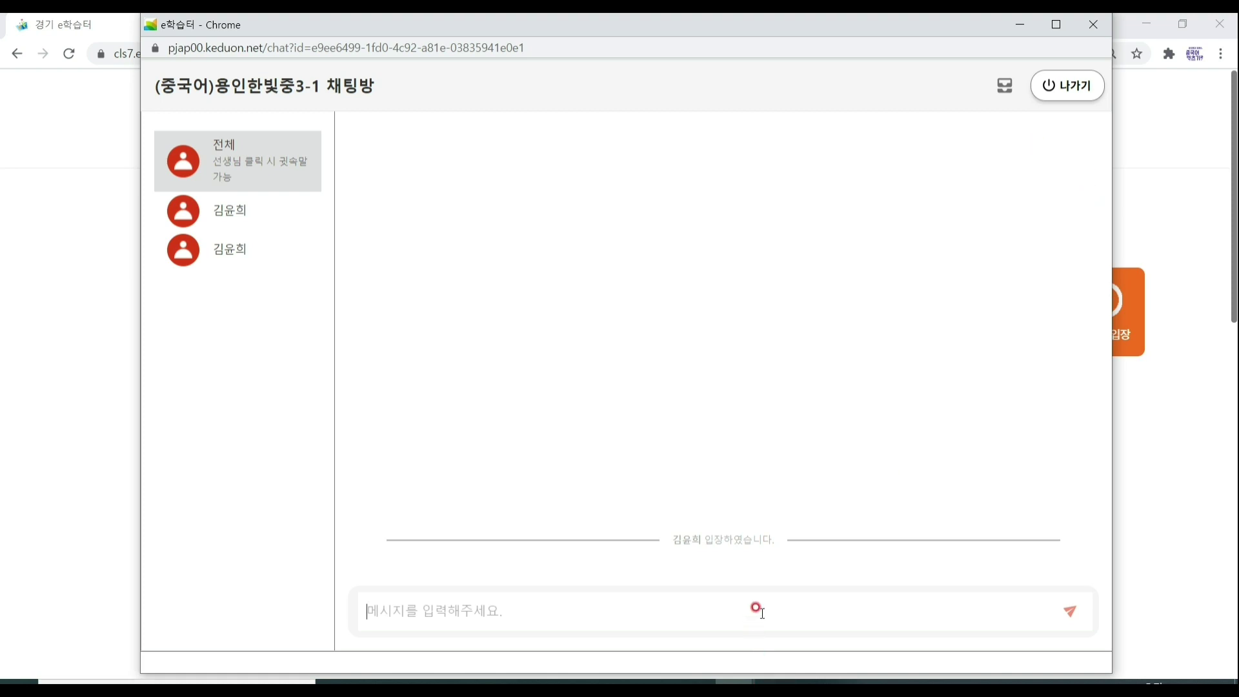
{"action": "type", "text": "ㅇ"}
{"action": "key", "text": "BackSpace"}
{"action": "type", "text": "안녕핫"}
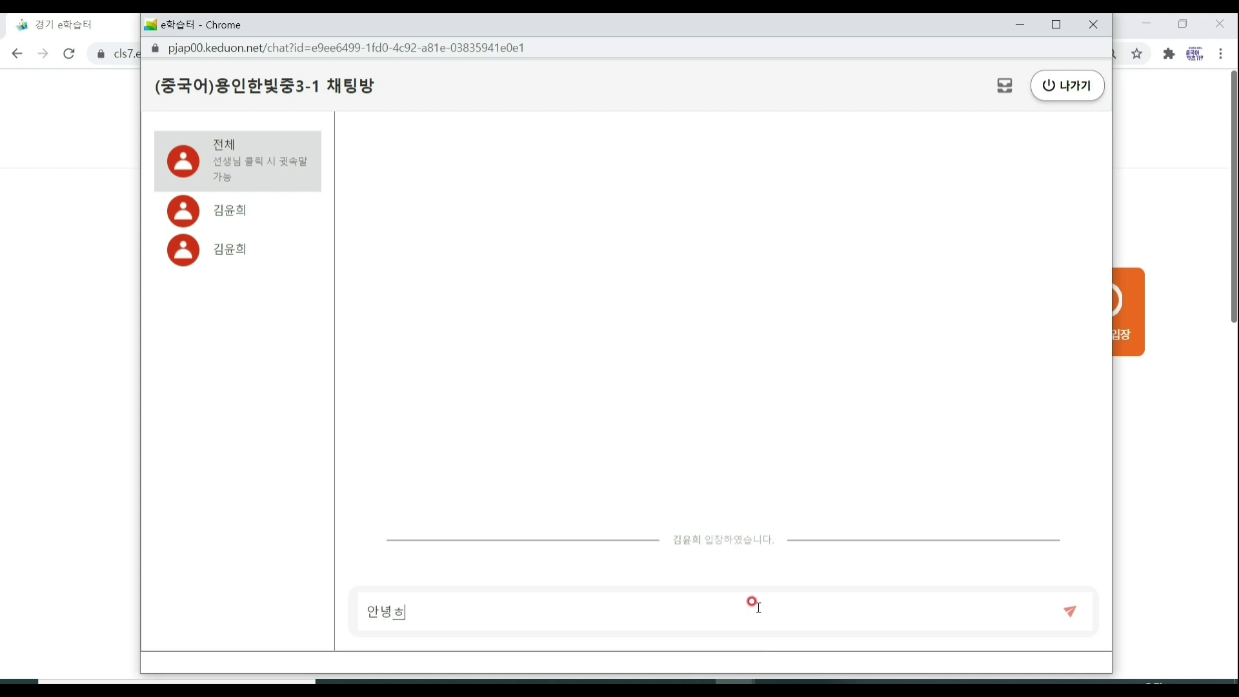
{"action": "type", "text": "하세요"}
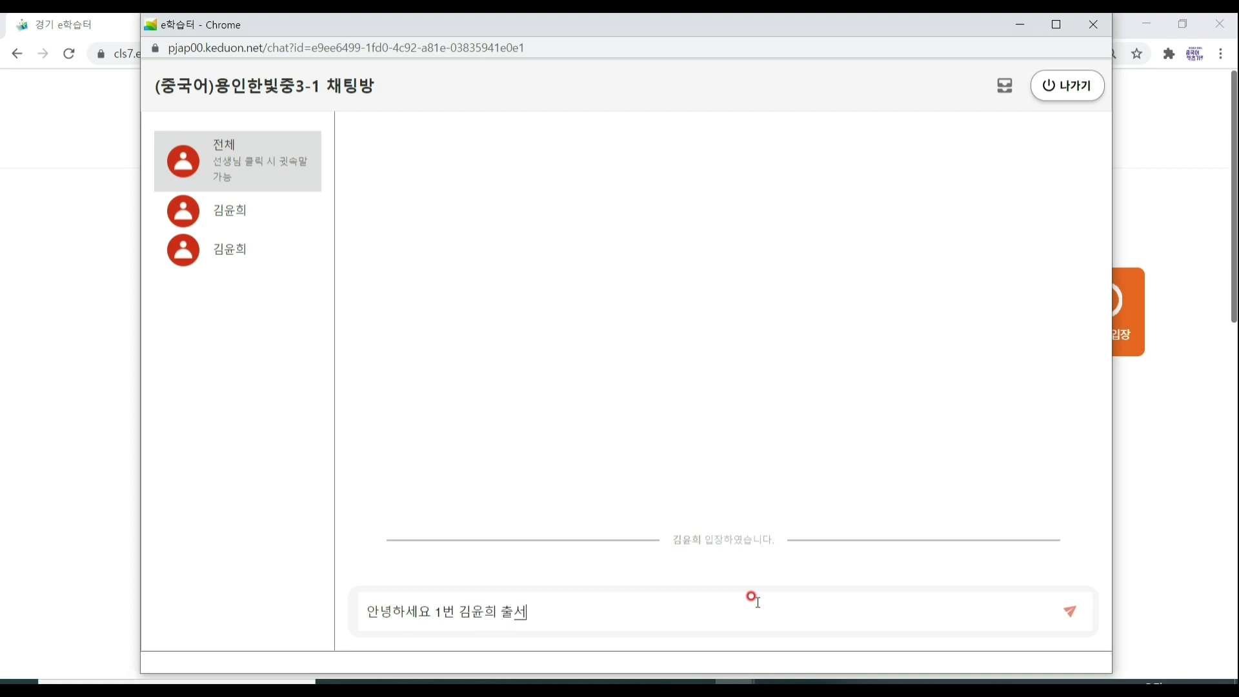
{"action": "type", "text": "석해ㅆ습니다"}
{"action": "key", "text": "Return"}
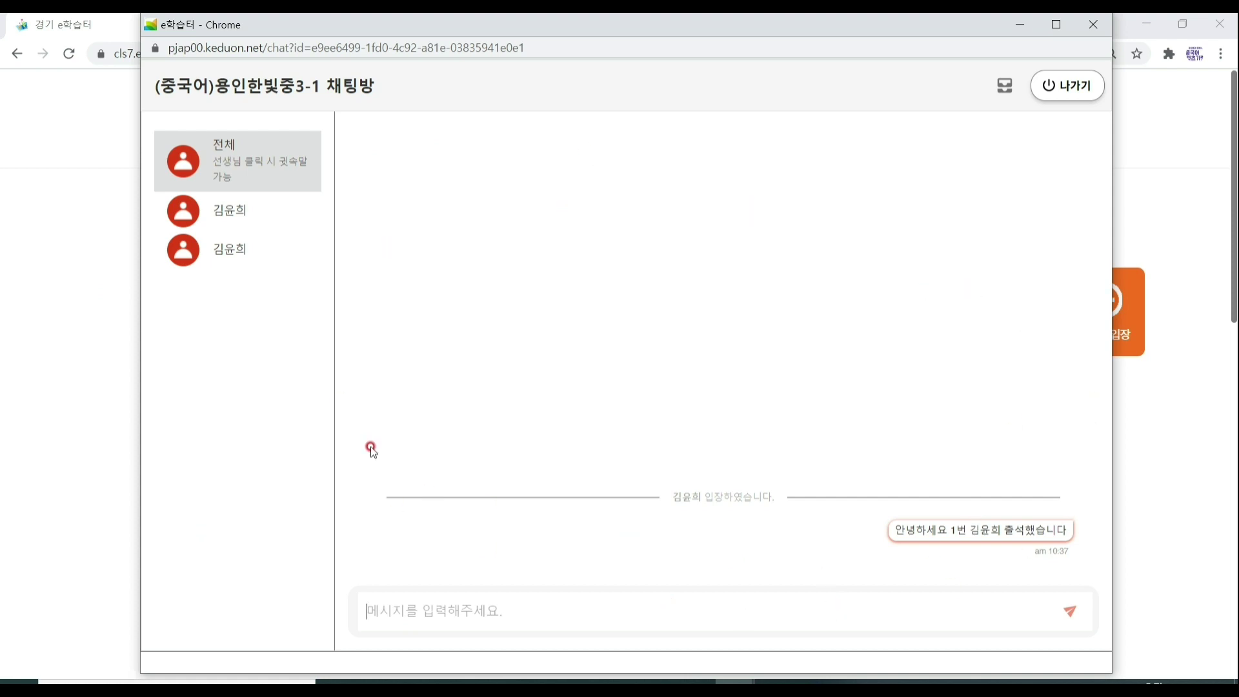
{"action": "left_click", "coordinate": [1025, 26]}
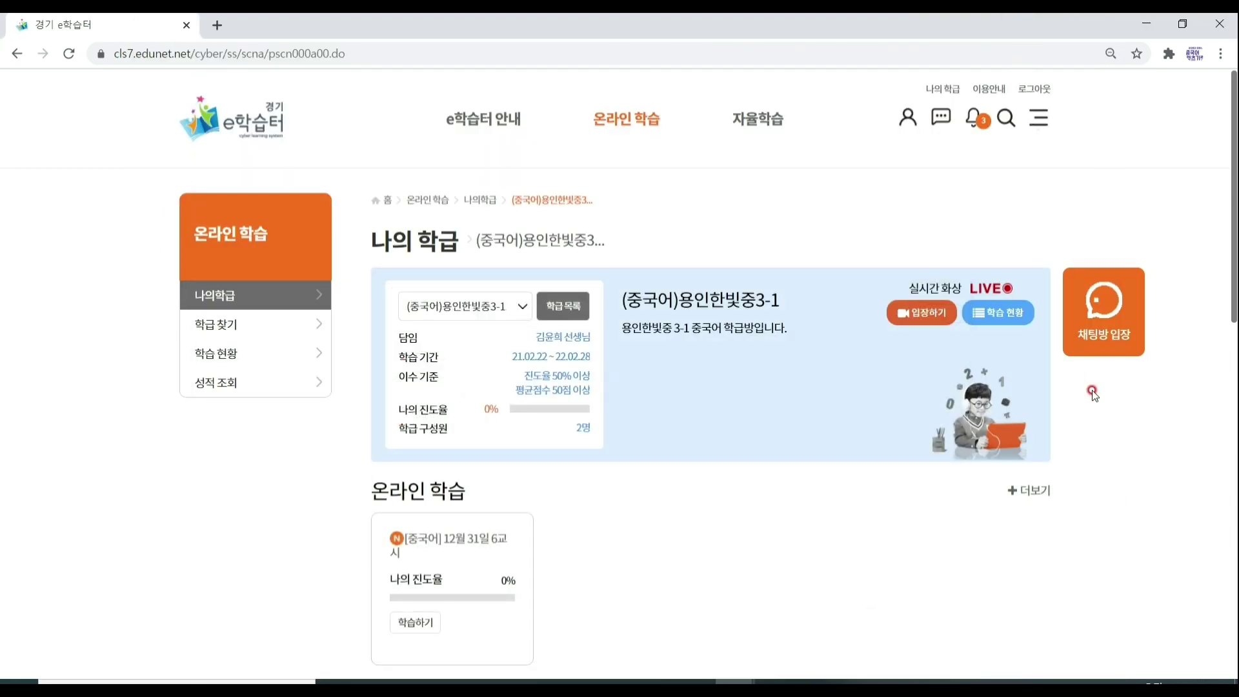
Open the [중국어] 12월 31일 6교시 lesson and scroll to its three 강좌 학습 topics.
{"action": "left_click", "coordinate": [790, 521]}
{"action": "scroll", "coordinate": [791, 521], "scroll_direction": "down", "scroll_amount": 8}
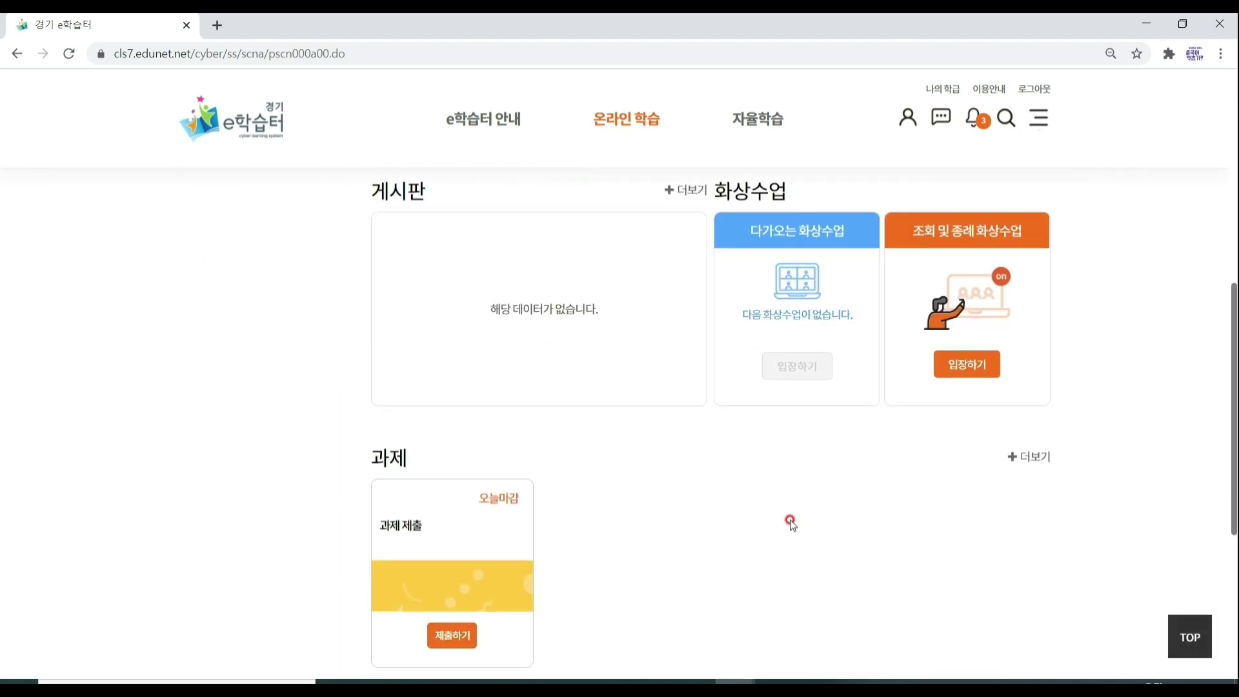
{"action": "scroll", "coordinate": [791, 521], "scroll_direction": "down", "scroll_amount": 5}
{"action": "scroll", "coordinate": [791, 517], "scroll_direction": "up", "scroll_amount": 9}
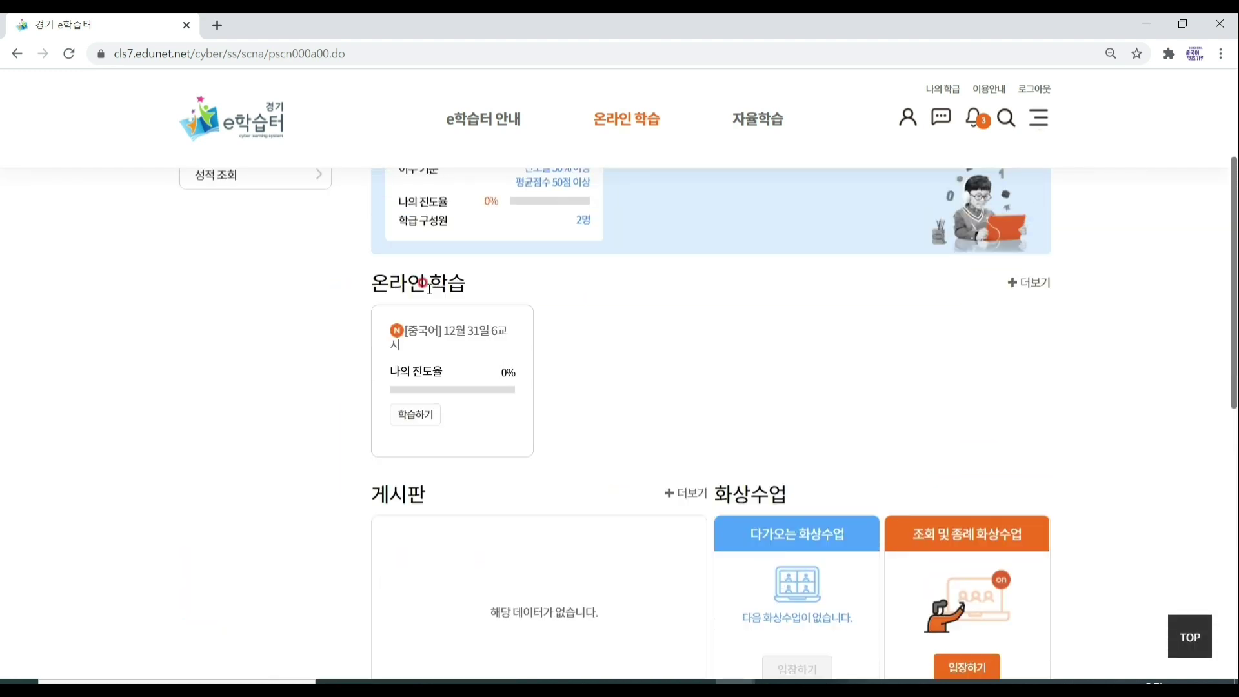
{"action": "left_click", "coordinate": [420, 420]}
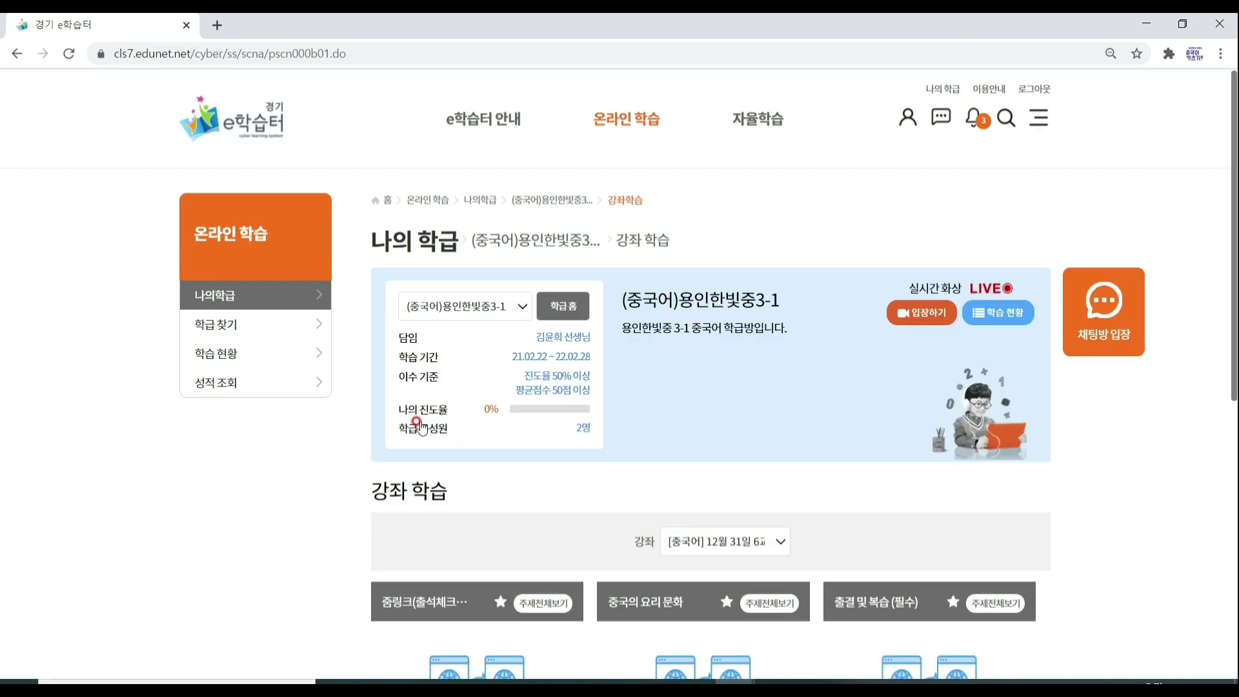
{"action": "scroll", "coordinate": [420, 426], "scroll_direction": "down", "scroll_amount": 3}
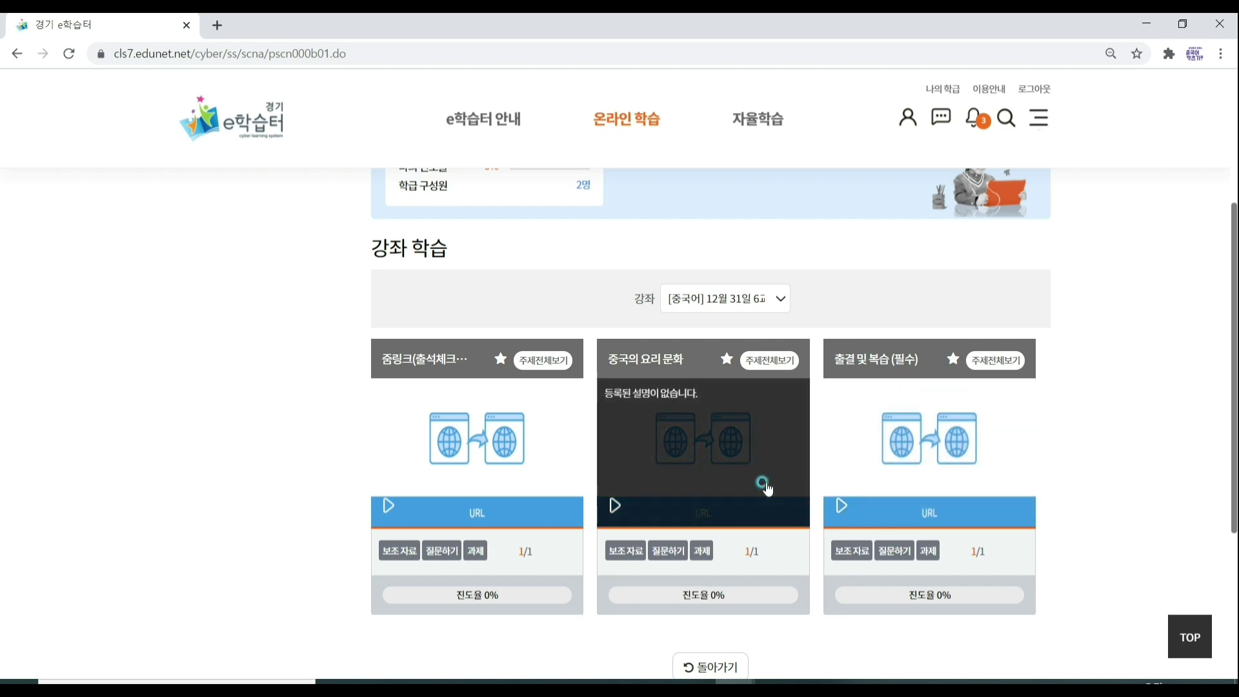
{"action": "left_click", "coordinate": [765, 483]}
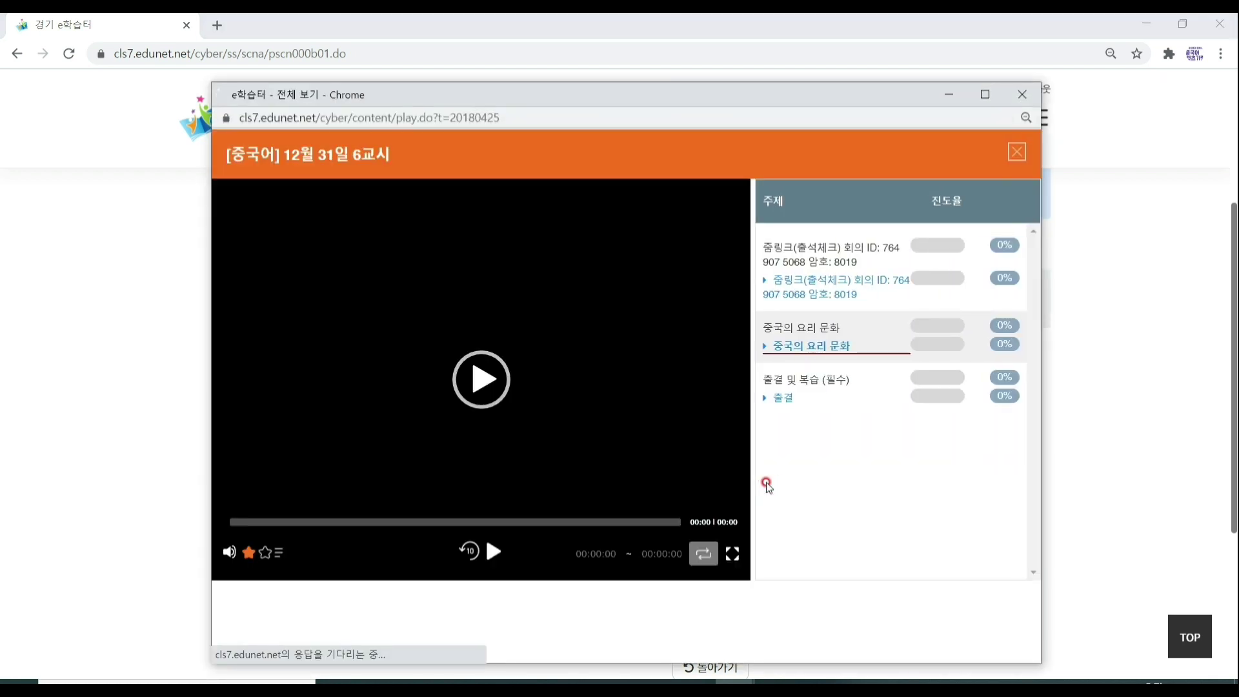
{"action": "left_click", "coordinate": [473, 380]}
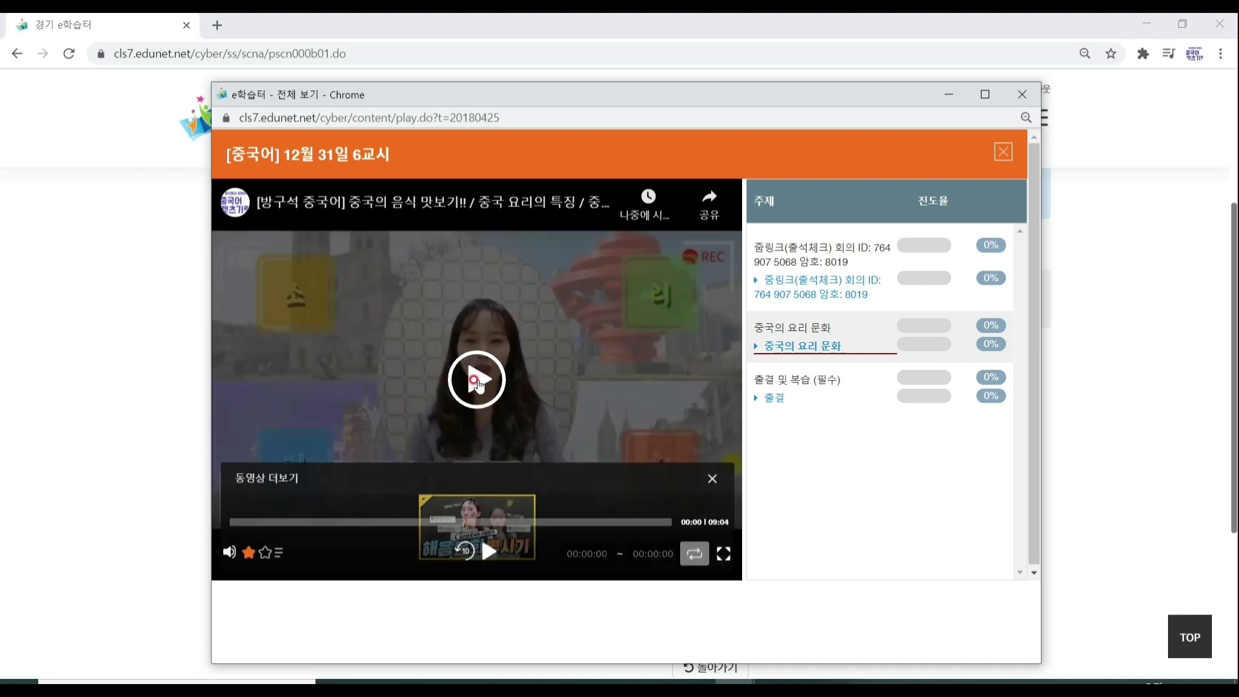
{"action": "left_click", "coordinate": [477, 380]}
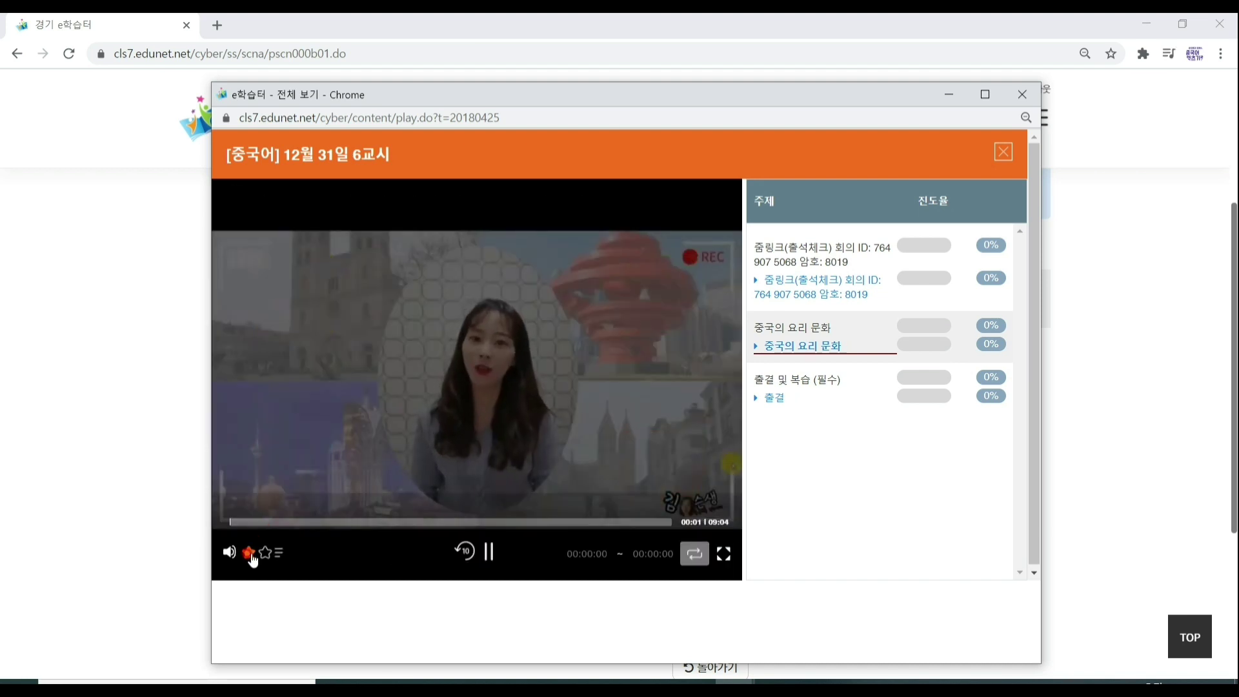
{"action": "left_click", "coordinate": [488, 556]}
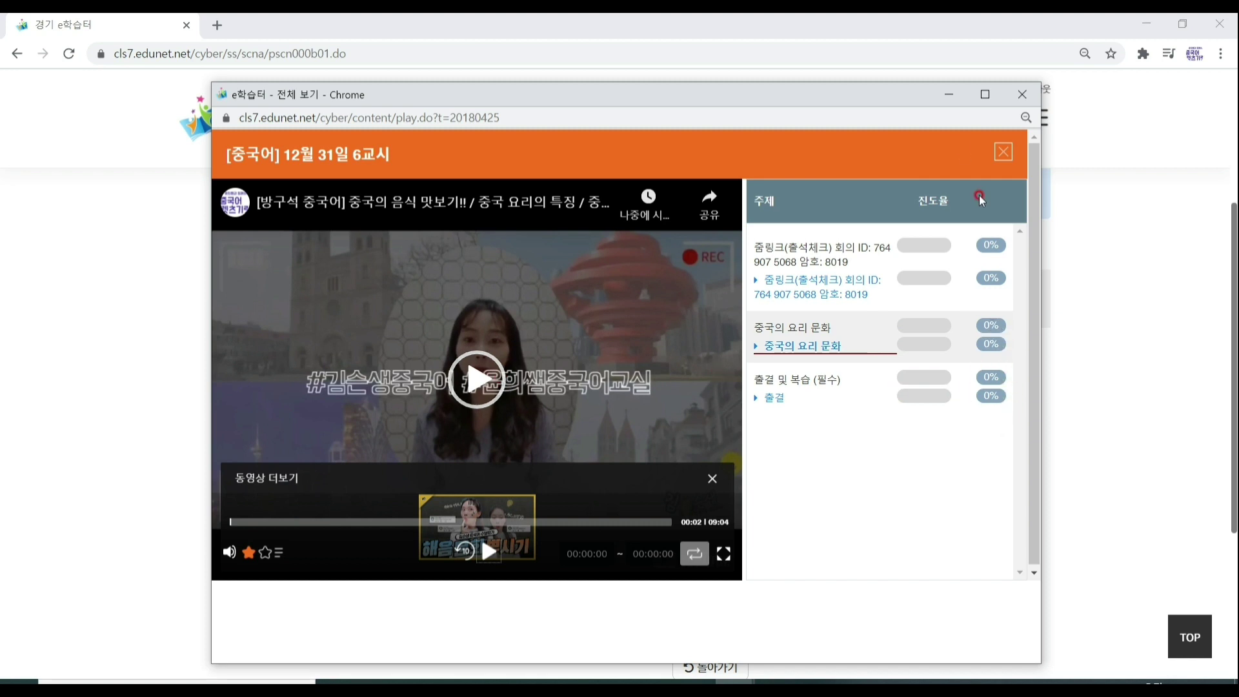
{"action": "left_click", "coordinate": [1016, 95]}
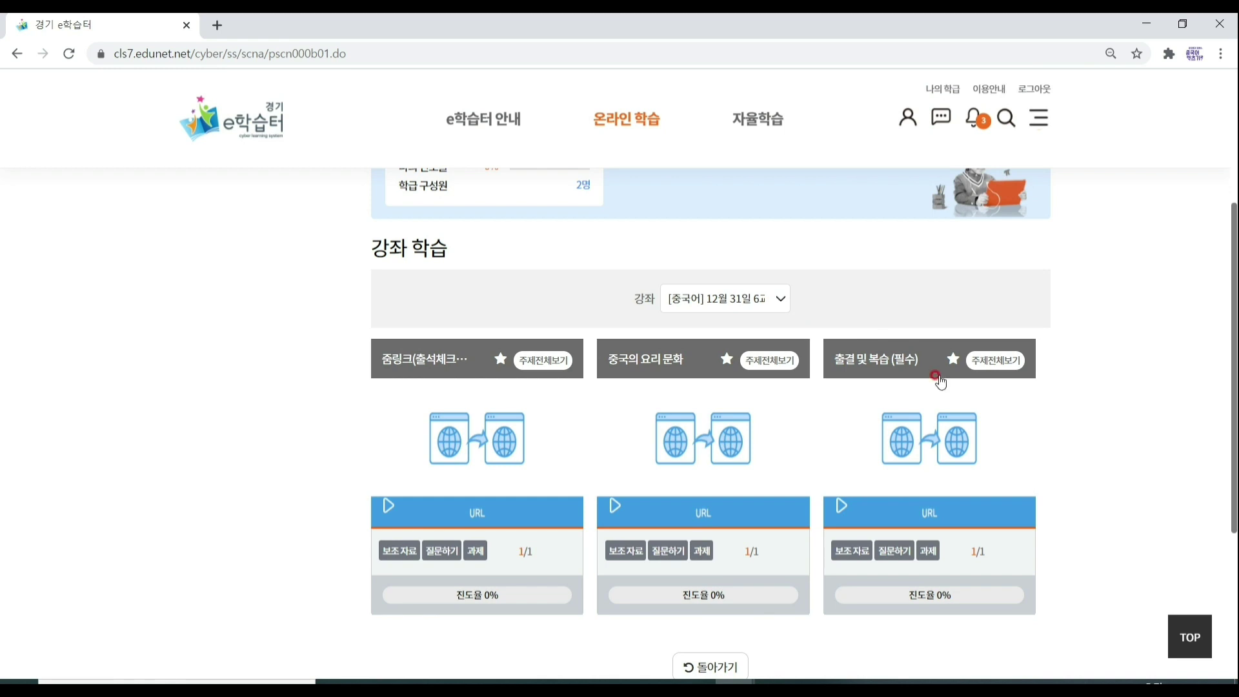
Return to the class main page and open the 과제 제출 assignment.
{"action": "key", "text": "alt+Left"}
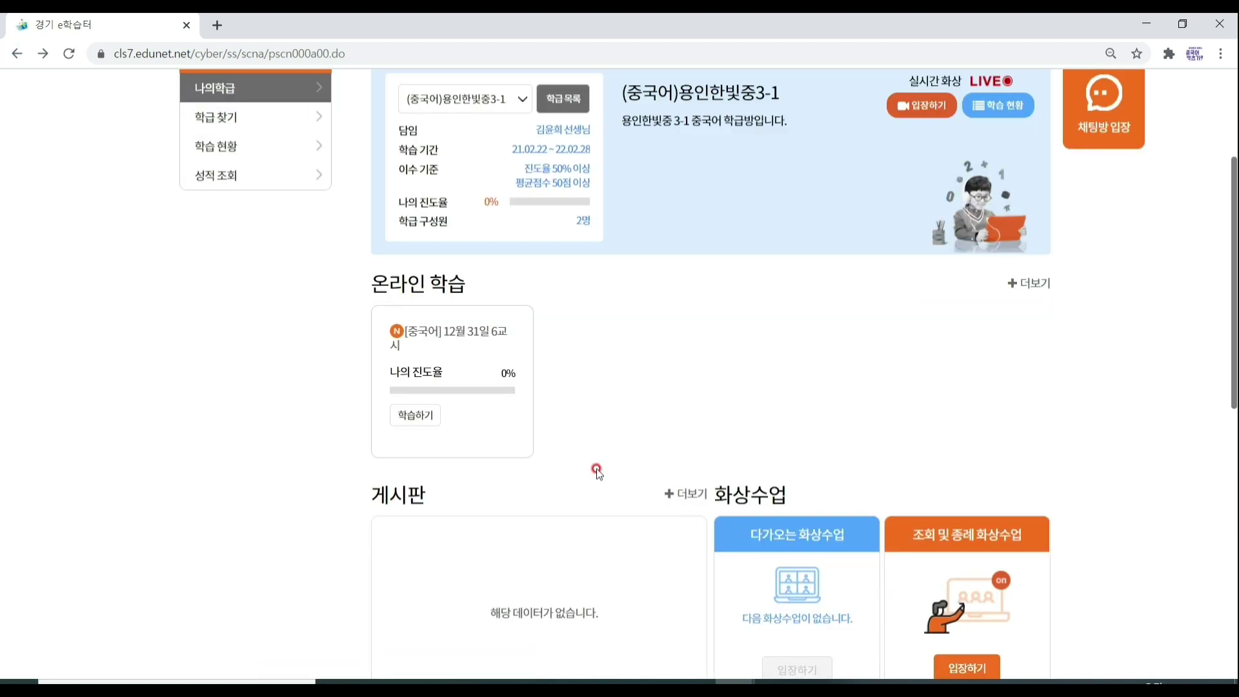
{"action": "scroll", "coordinate": [597, 471], "scroll_direction": "down", "scroll_amount": 1}
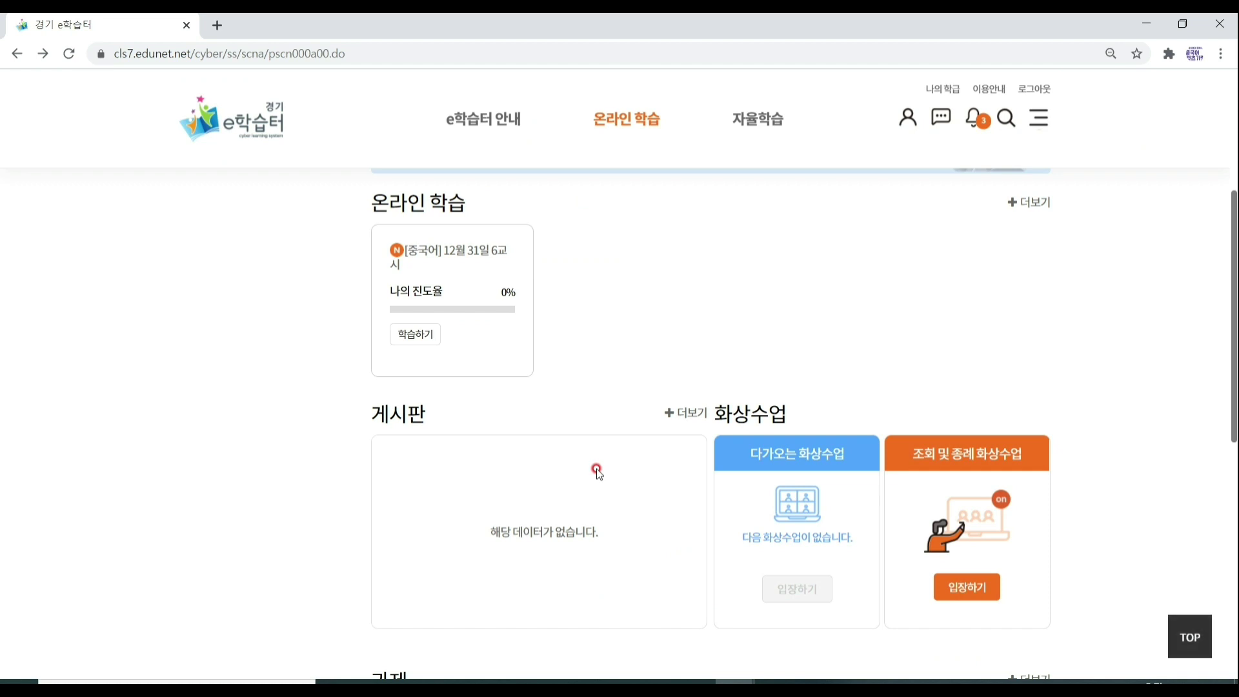
{"action": "scroll", "coordinate": [597, 471], "scroll_direction": "down", "scroll_amount": 3}
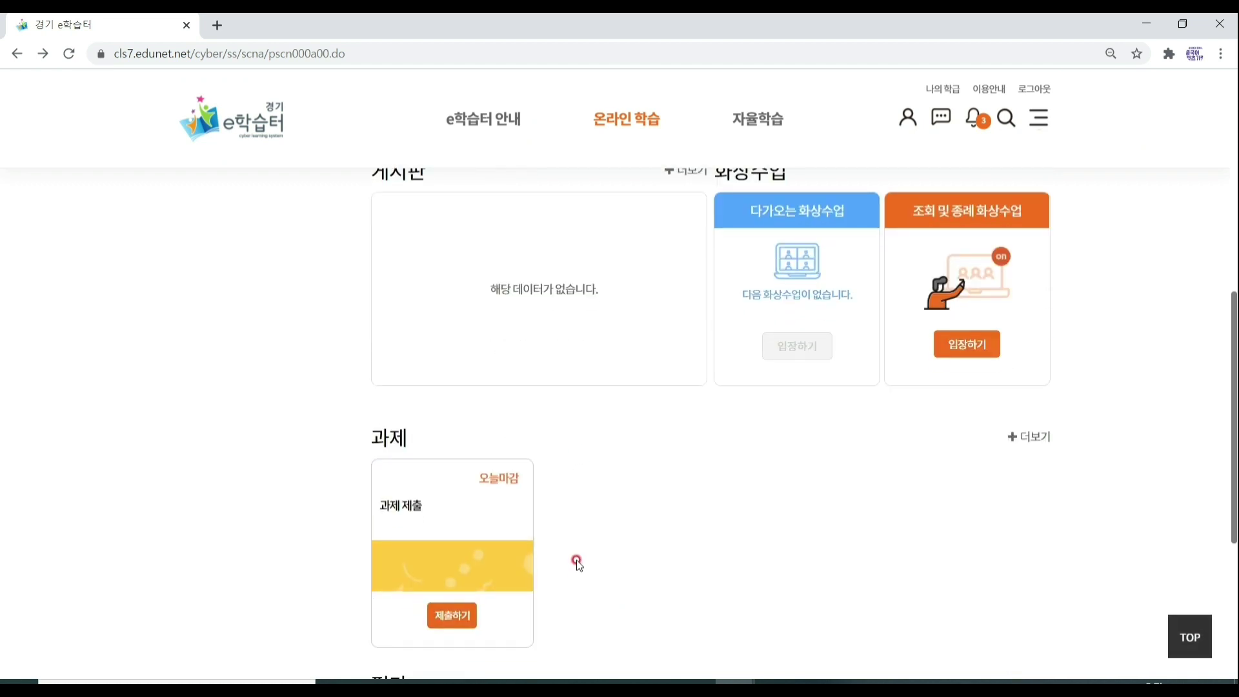
{"action": "scroll", "coordinate": [579, 568], "scroll_direction": "down", "scroll_amount": 1}
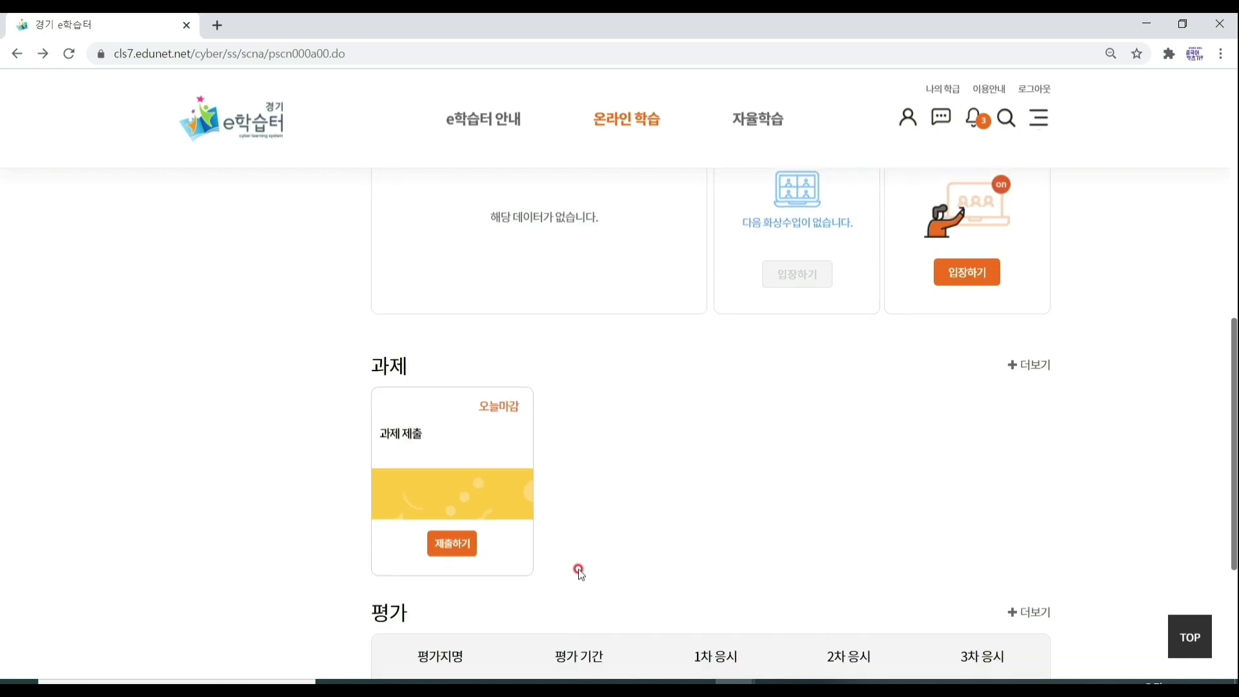
{"action": "left_click", "coordinate": [453, 540]}
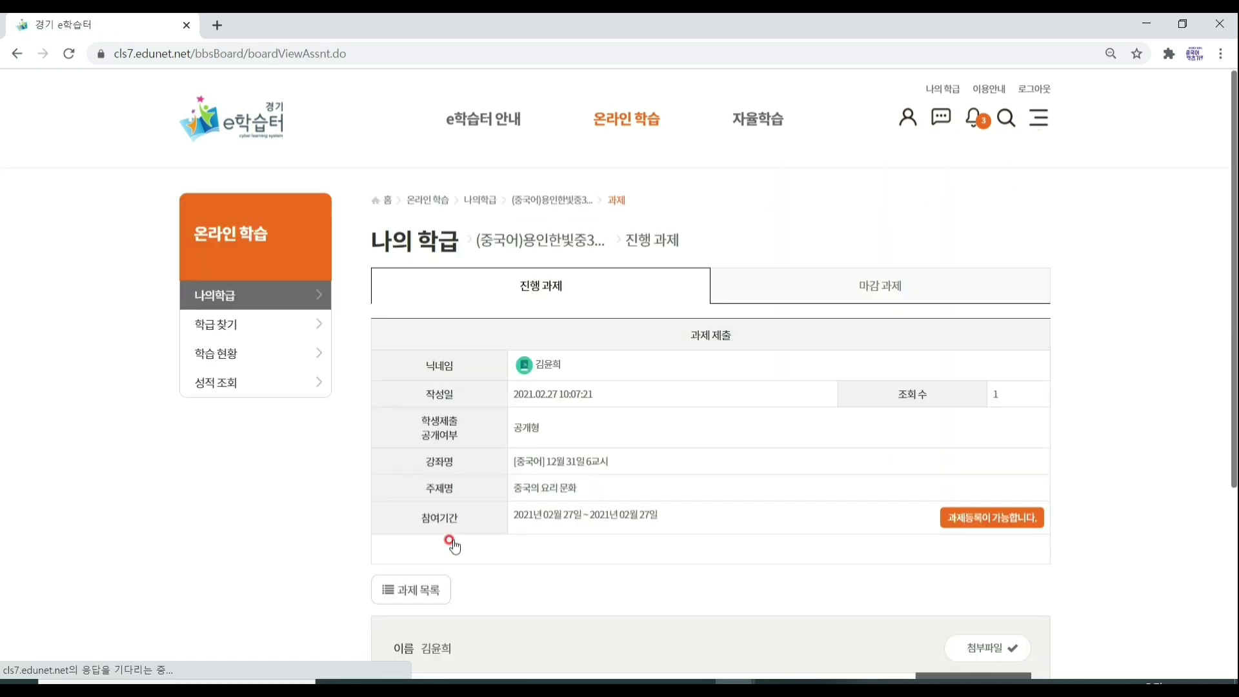
Show the assignment's 첨부파일 upload area and highlight its upload size limit notice.
{"action": "scroll", "coordinate": [453, 545], "scroll_direction": "down", "scroll_amount": 5}
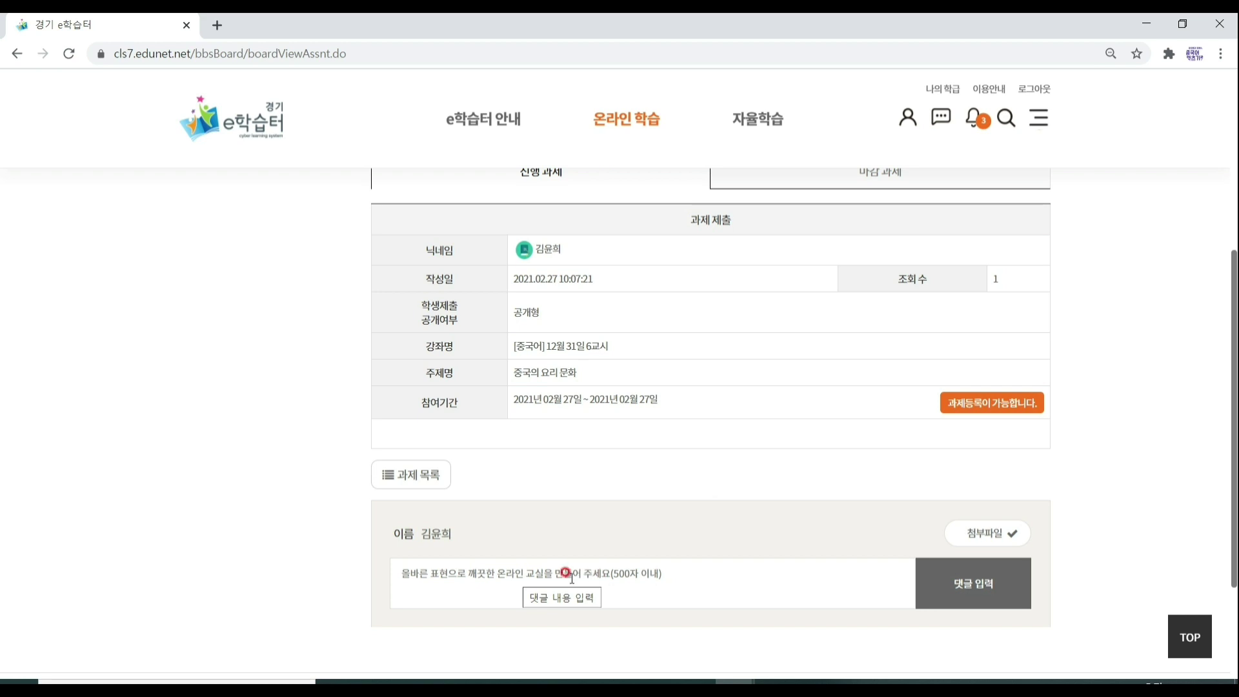
{"action": "left_click", "coordinate": [988, 542]}
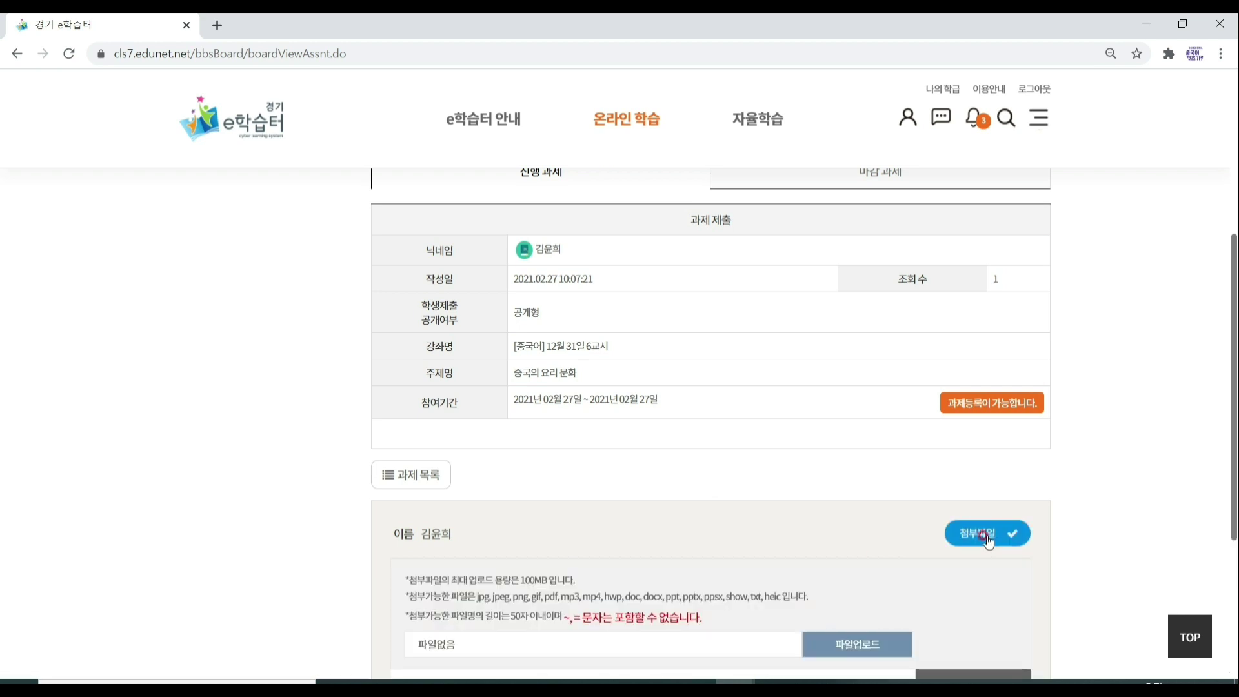
{"action": "scroll", "coordinate": [988, 542], "scroll_direction": "down", "scroll_amount": 1}
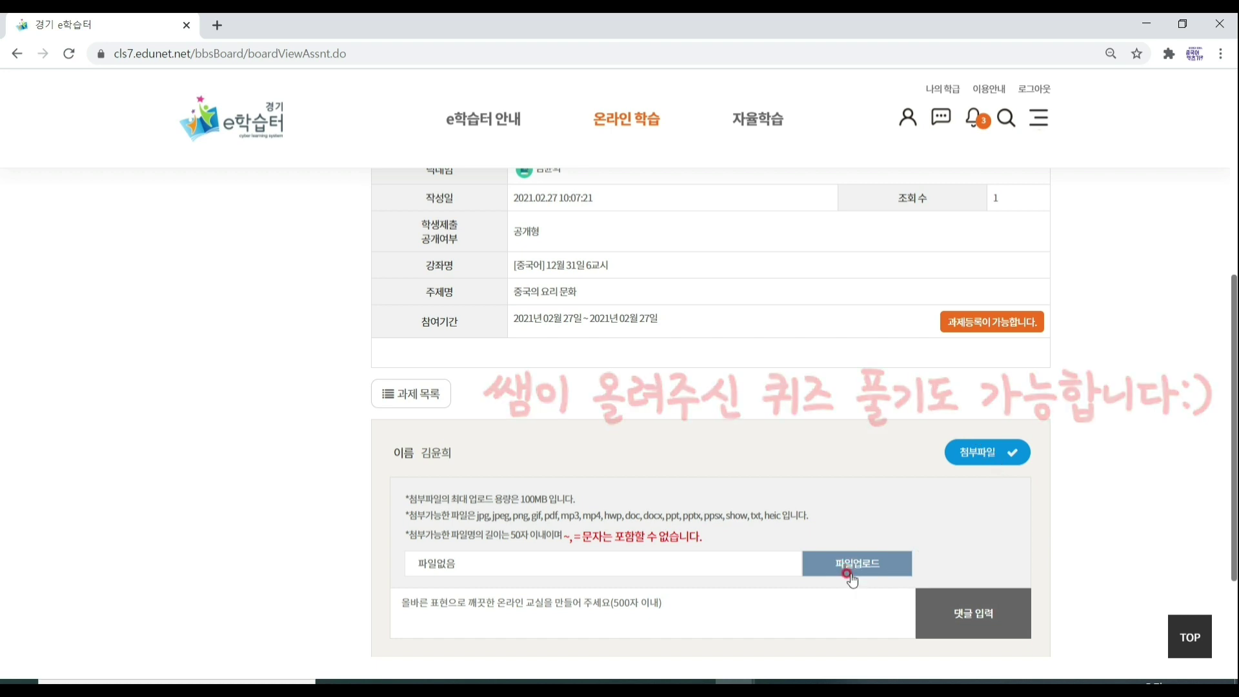
{"action": "left_click_drag", "start_coordinate": [519, 498], "coordinate": [553, 496]}
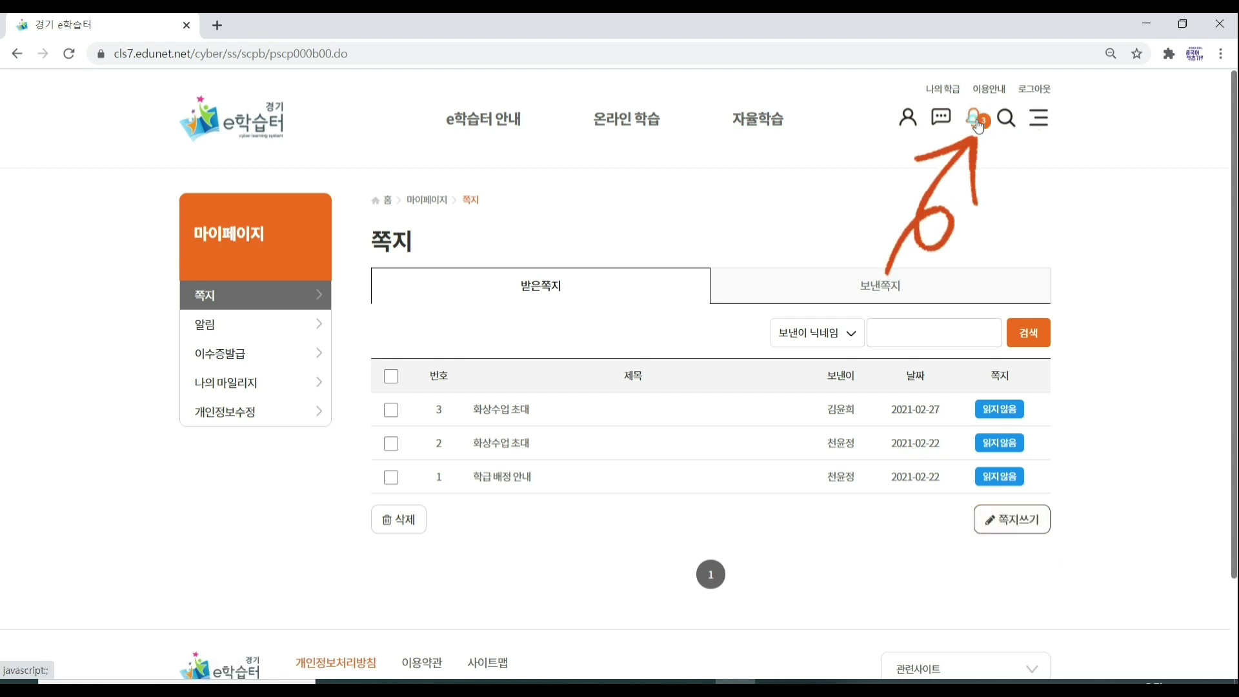
{"action": "left_click", "coordinate": [974, 122]}
{"action": "left_click", "coordinate": [903, 372]}
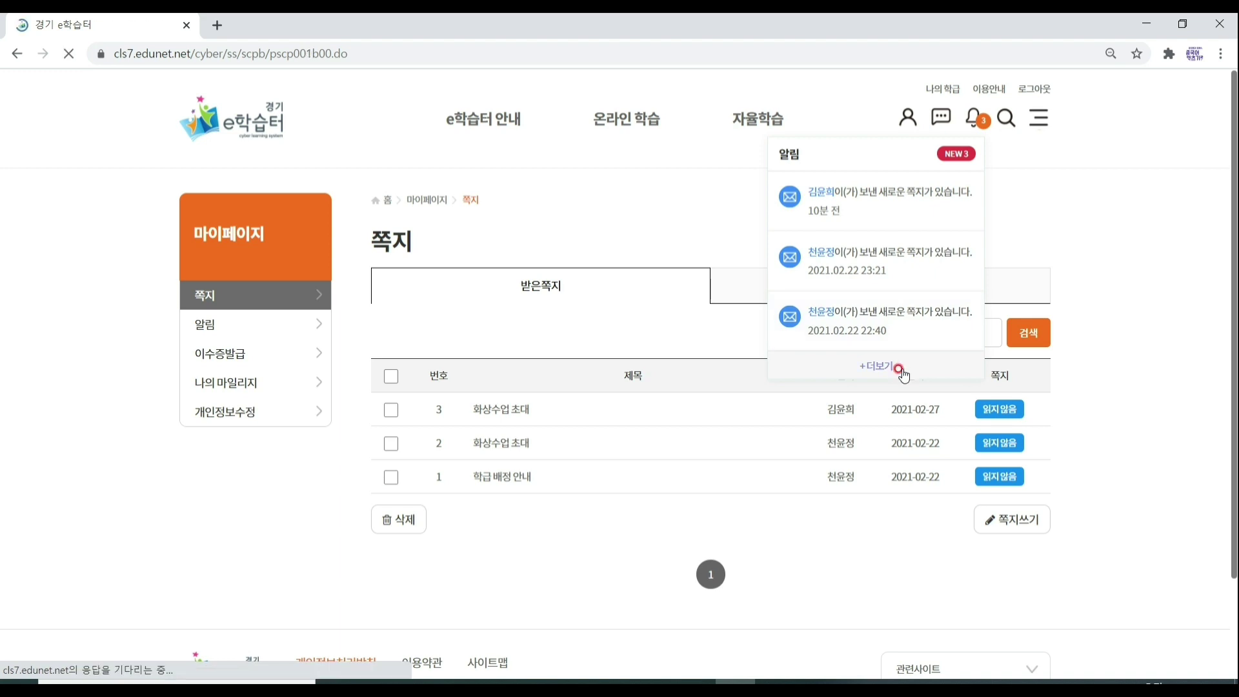
{"action": "left_click", "coordinate": [244, 291]}
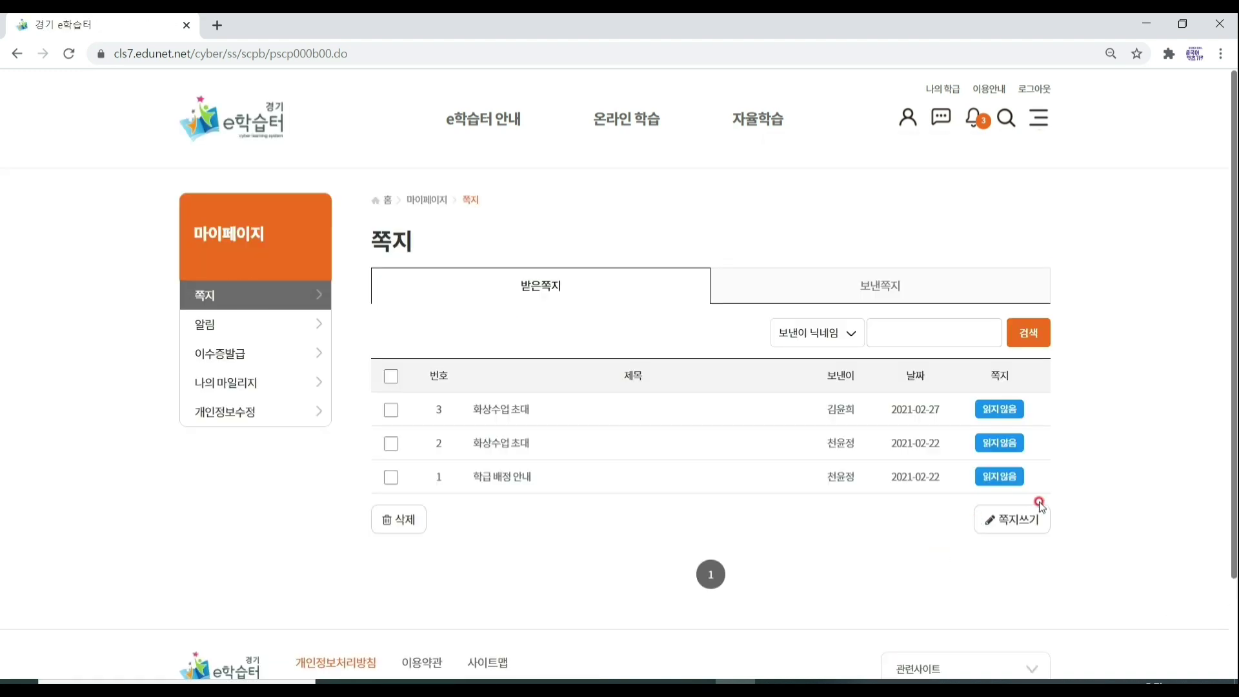
{"action": "left_click", "coordinate": [1016, 533]}
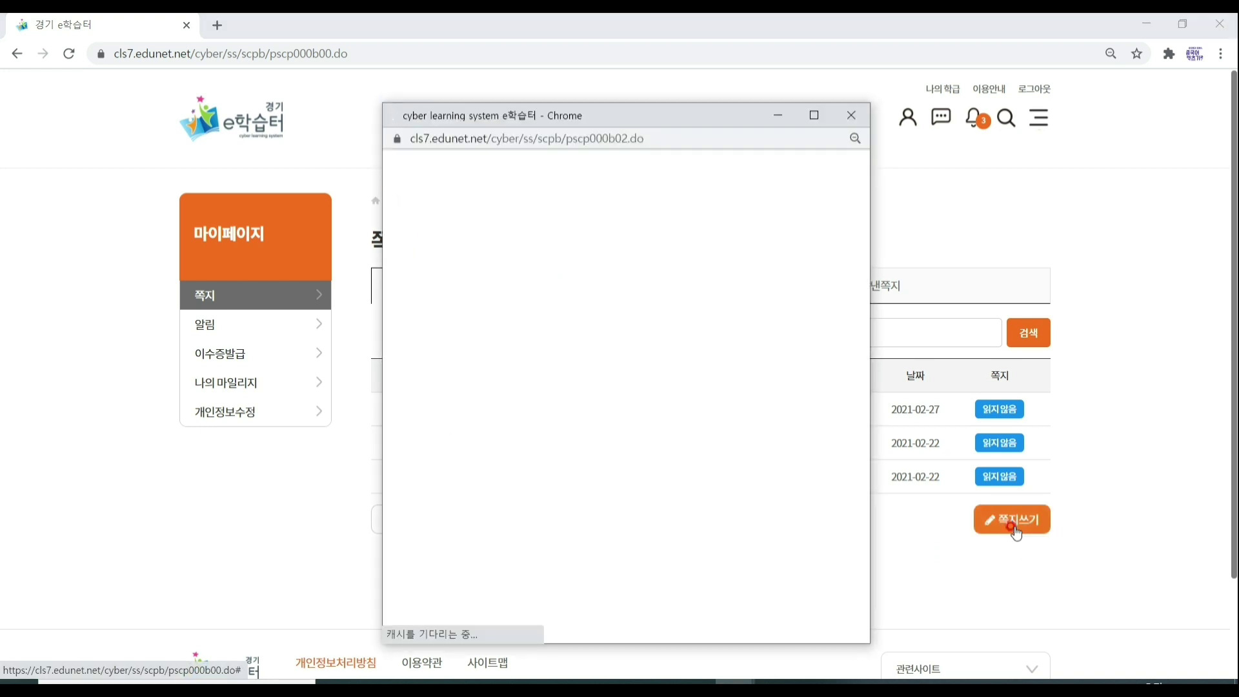
{"action": "left_click", "coordinate": [585, 229]}
{"action": "left_click", "coordinate": [571, 298]}
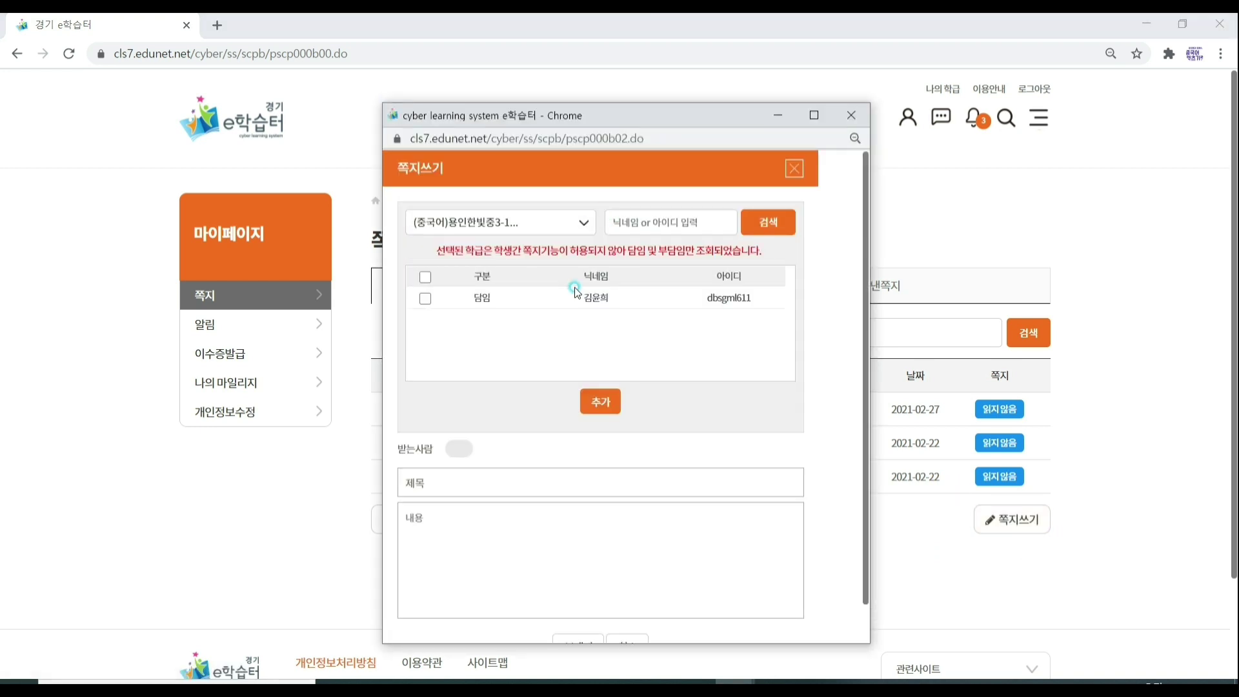
{"action": "left_click", "coordinate": [584, 223]}
{"action": "left_click", "coordinate": [562, 274]}
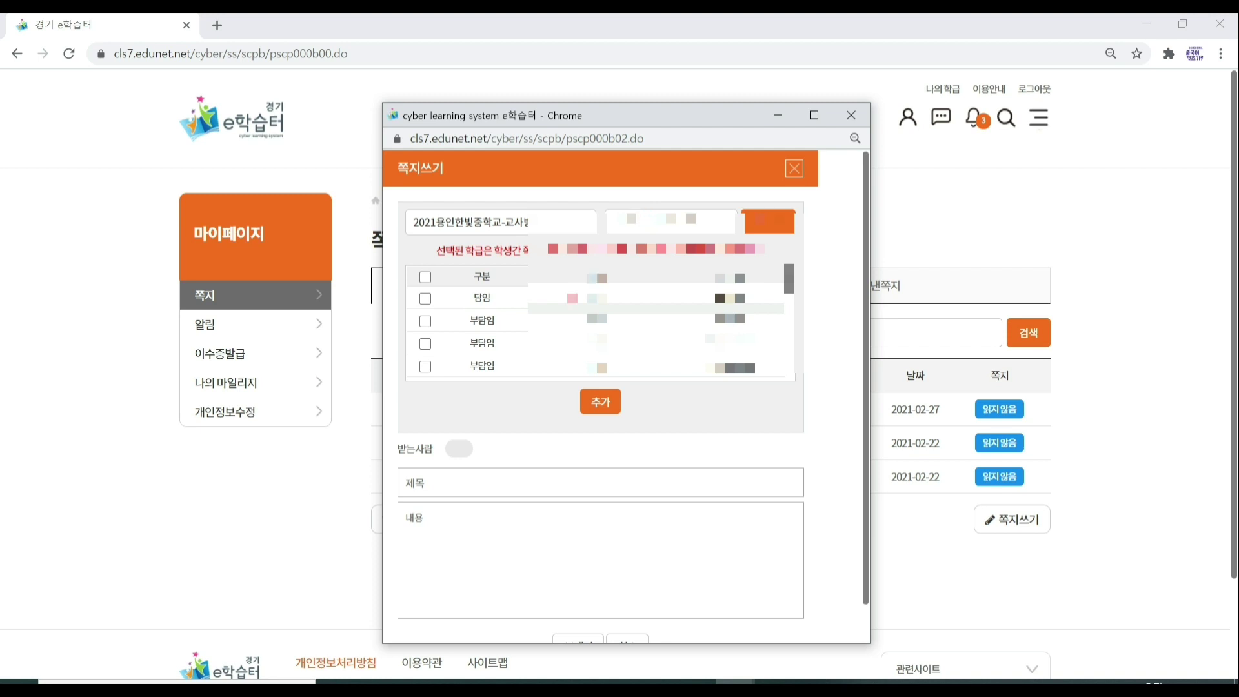
{"action": "scroll", "coordinate": [431, 340], "scroll_direction": "down", "scroll_amount": 2}
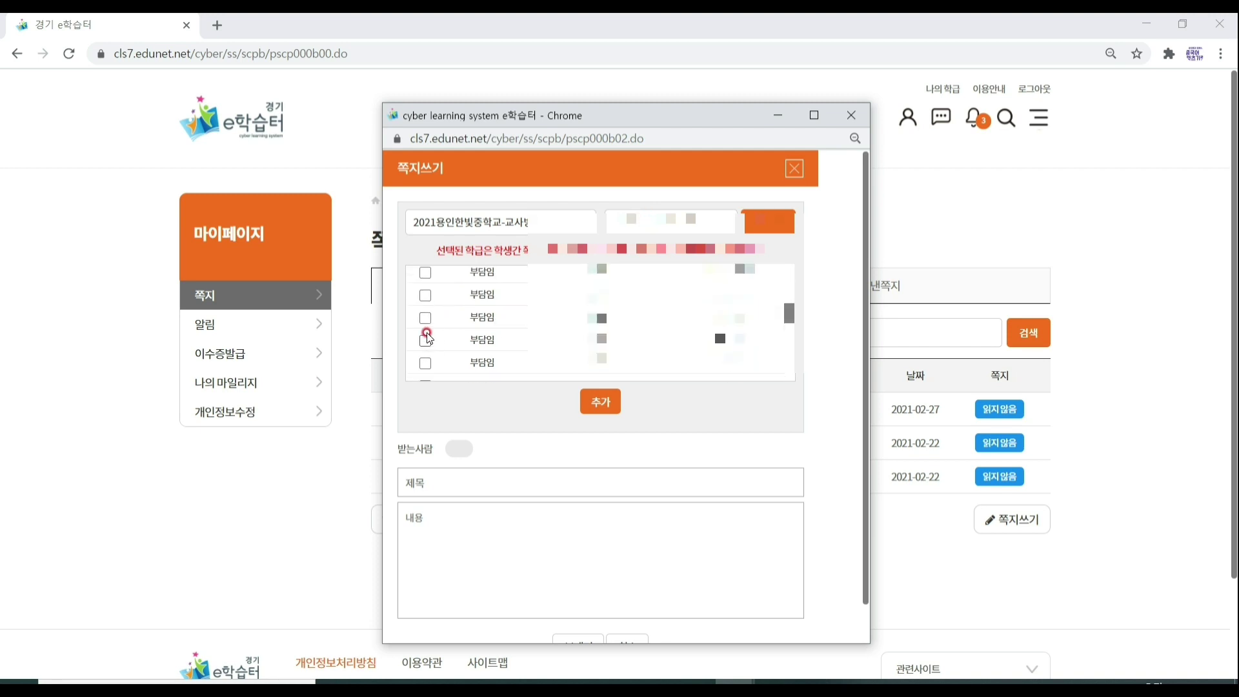
{"action": "left_click", "coordinate": [425, 273]}
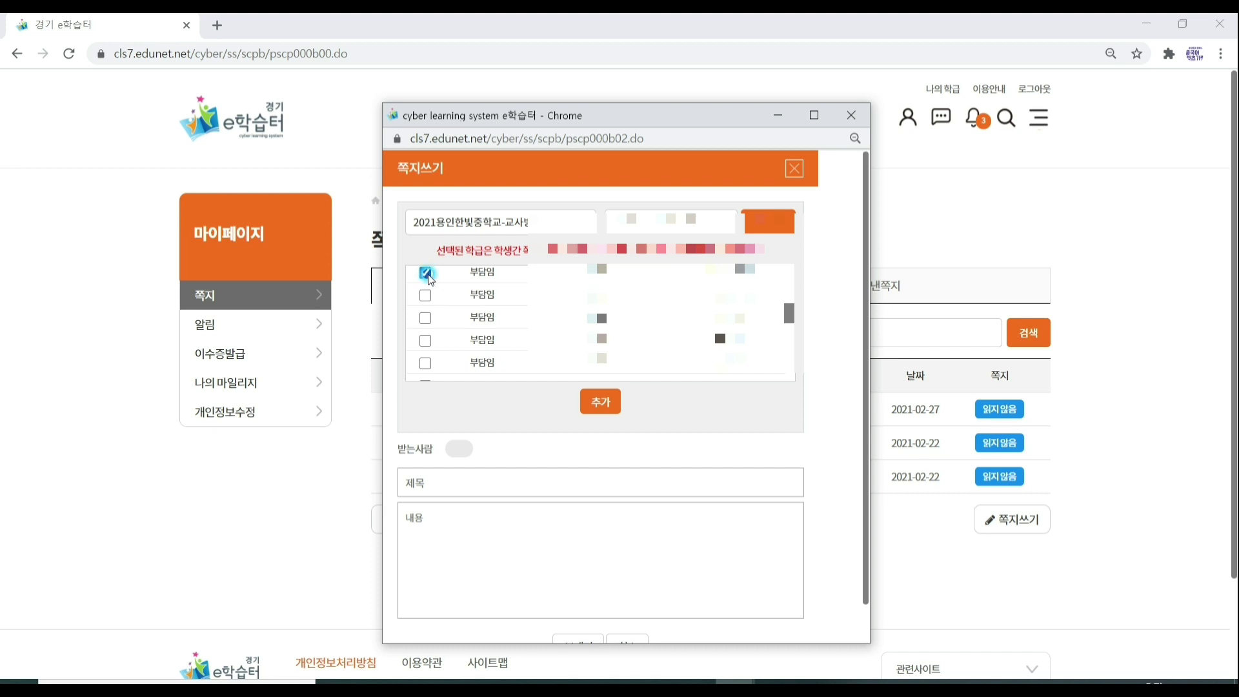
{"action": "left_click", "coordinate": [587, 406]}
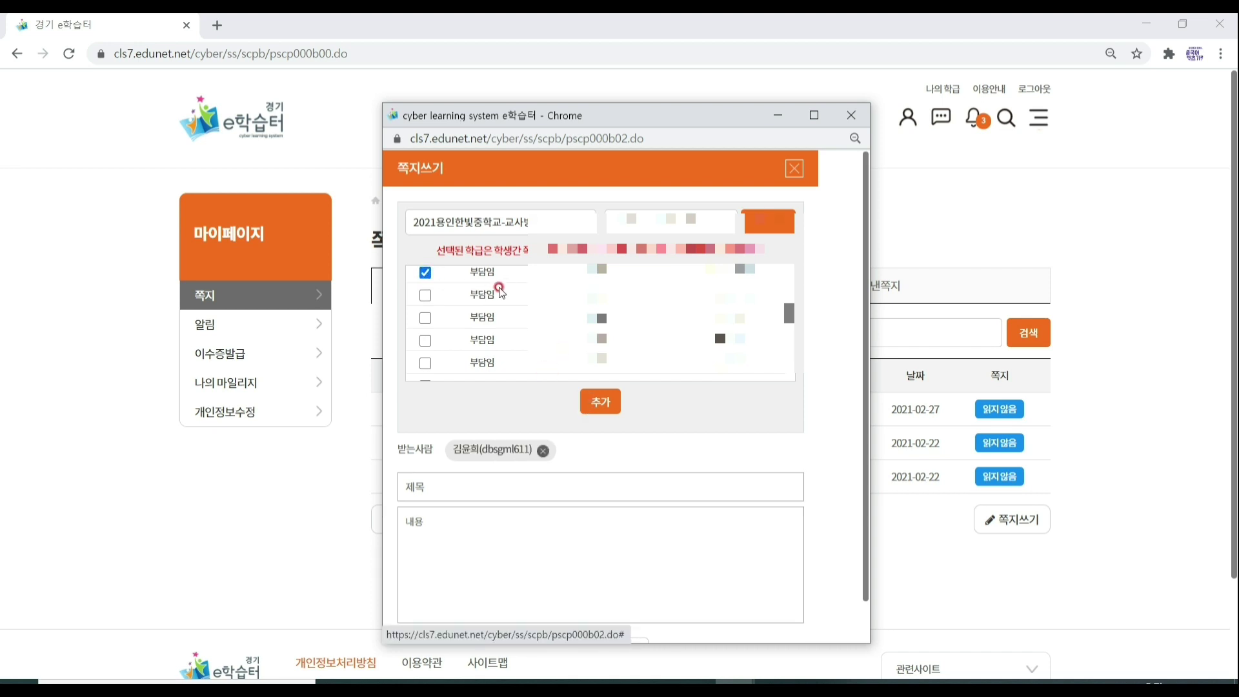
{"action": "scroll", "coordinate": [431, 315], "scroll_direction": "up", "scroll_amount": 1}
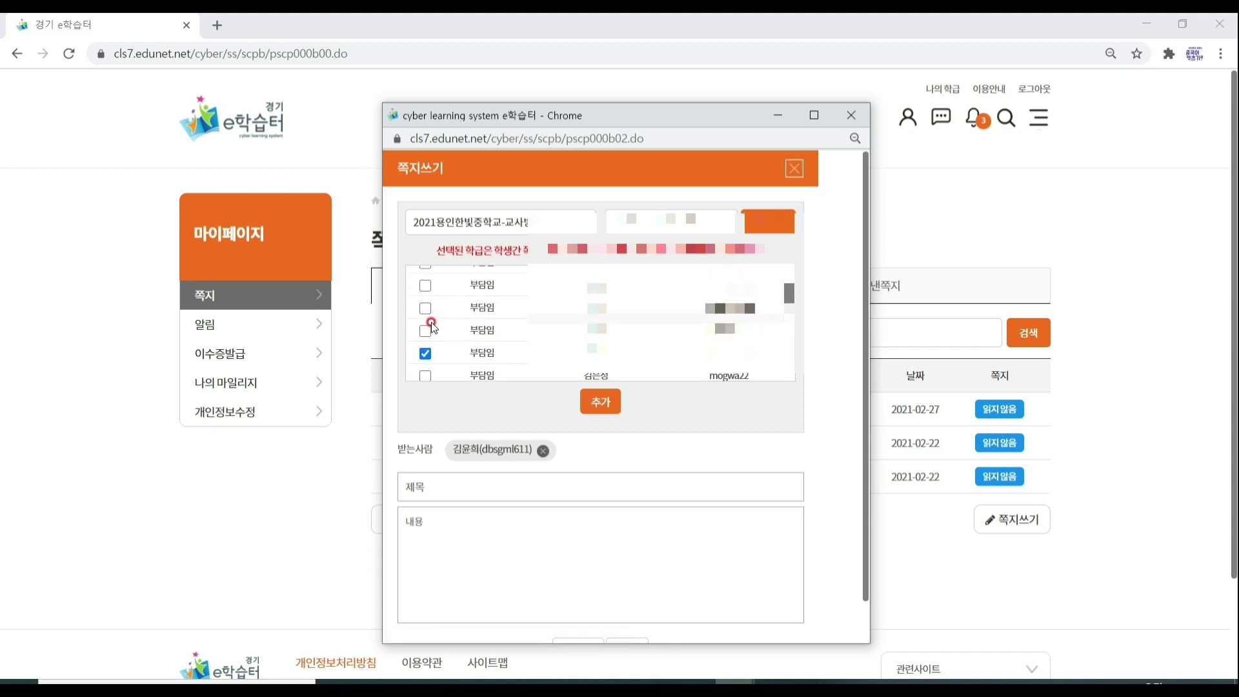
{"action": "left_click", "coordinate": [426, 308]}
{"action": "left_click", "coordinate": [598, 403]}
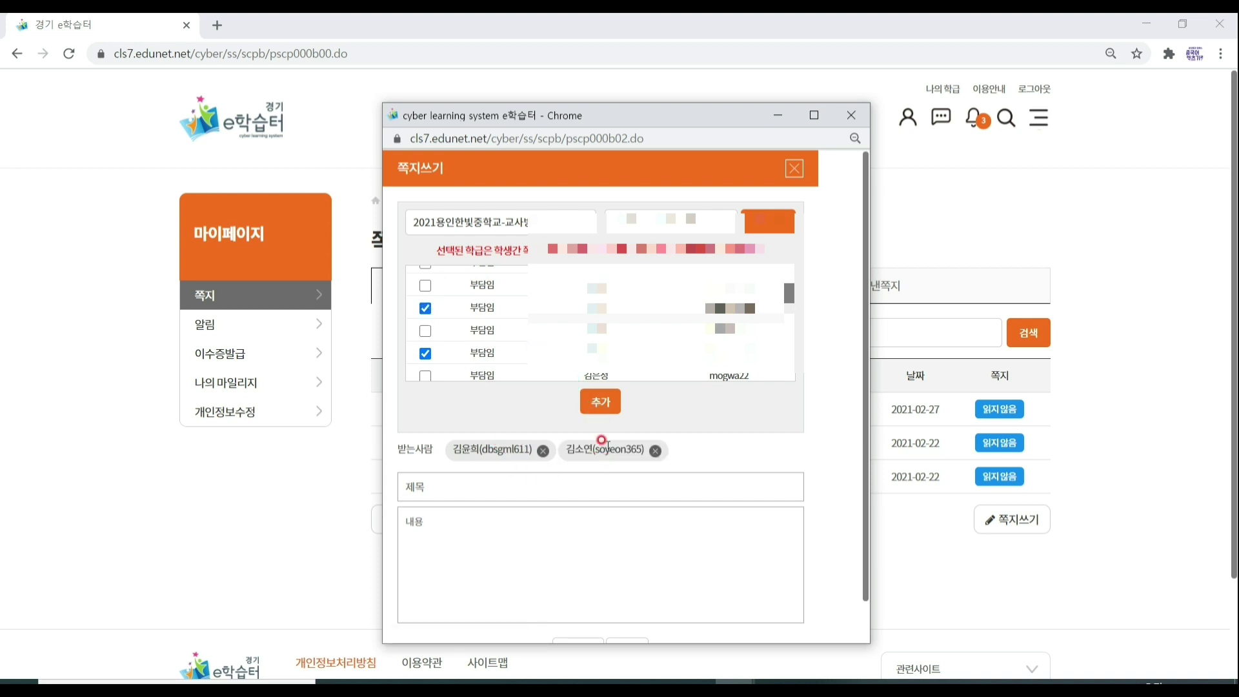
{"action": "scroll", "coordinate": [655, 434], "scroll_direction": "down", "scroll_amount": 1}
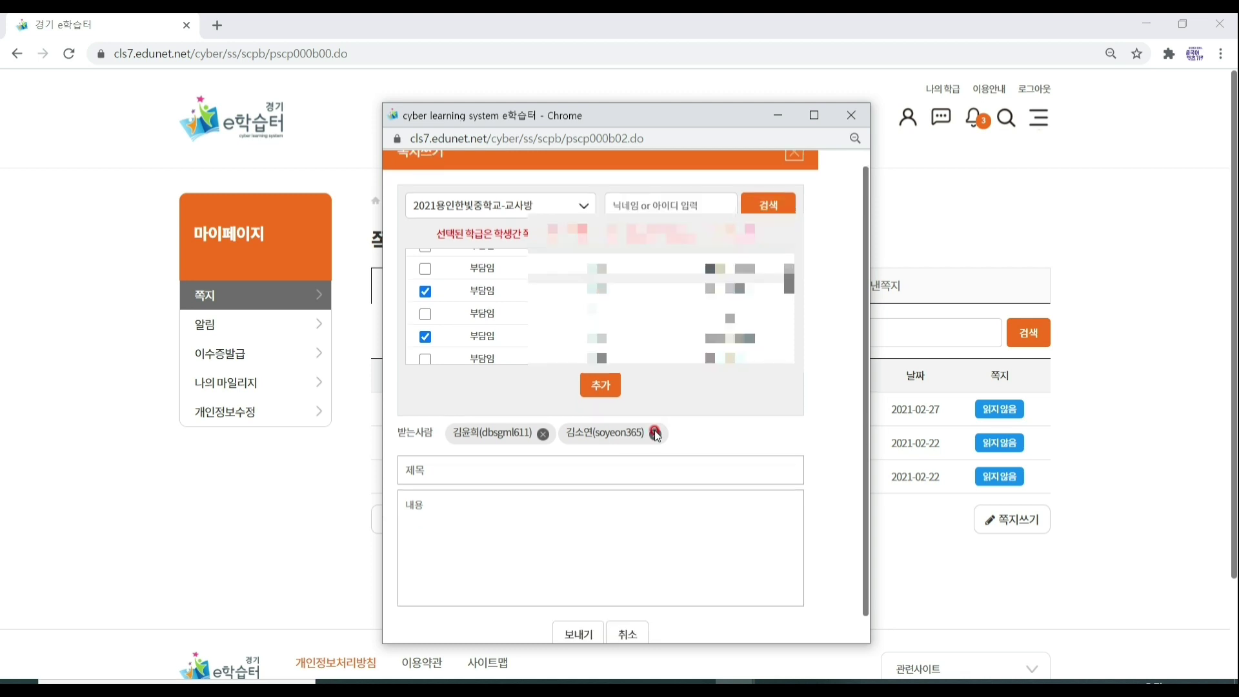
{"action": "left_click", "coordinate": [581, 605]}
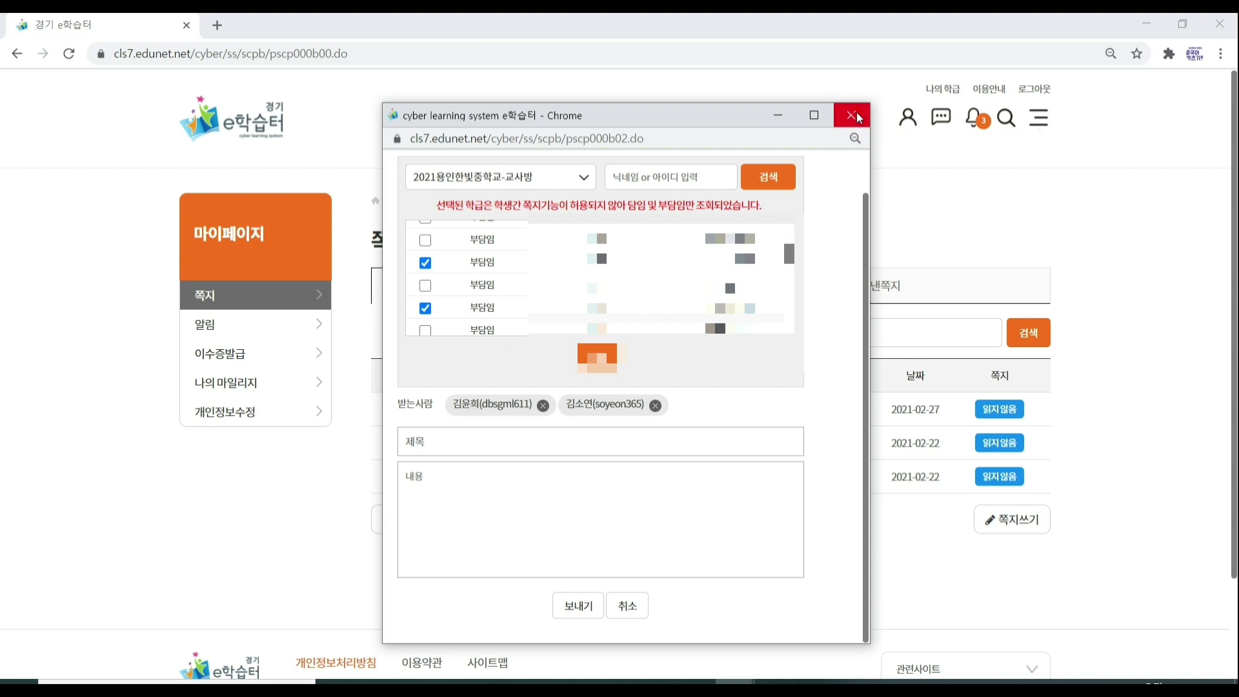
{"action": "left_click", "coordinate": [852, 116]}
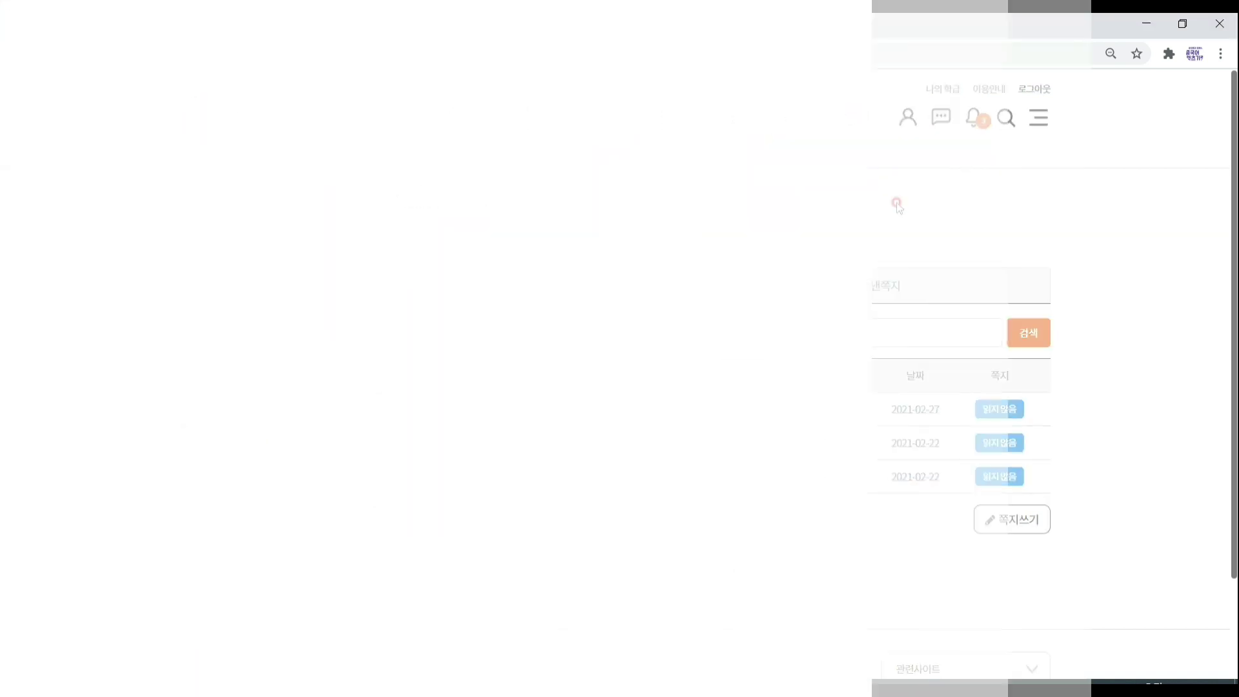